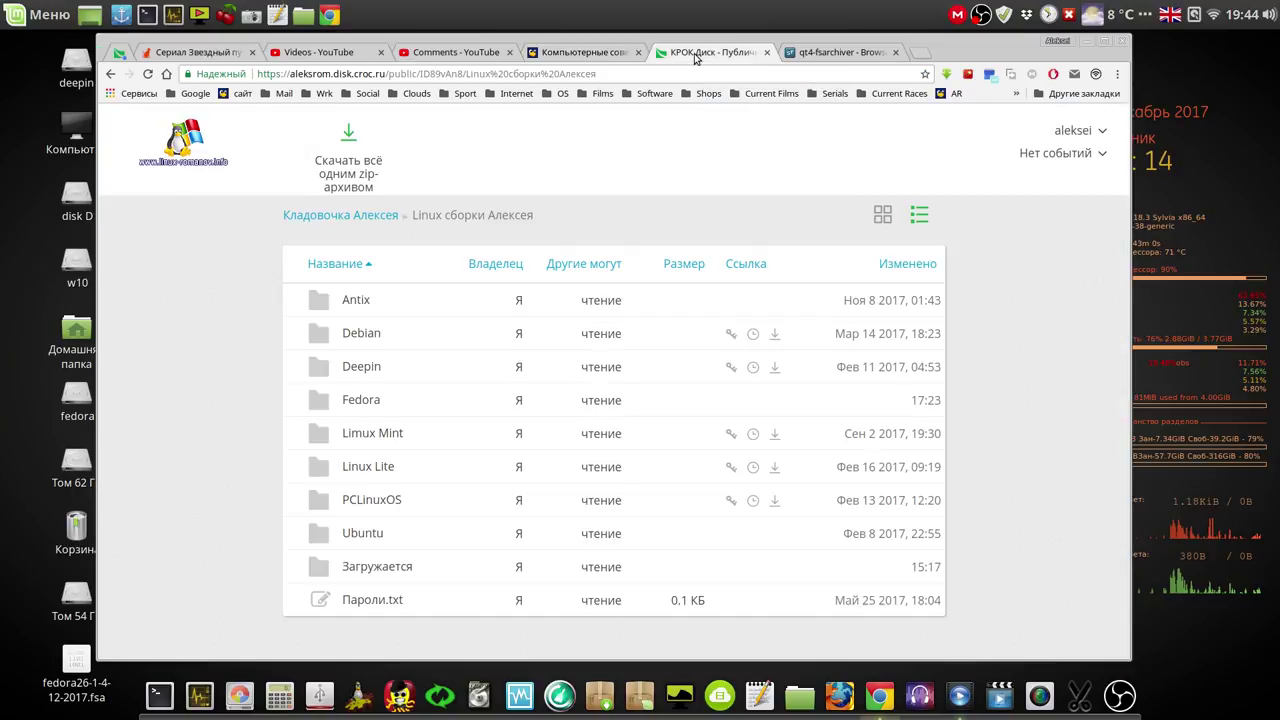
Step: Browse the cloud storage from its root folder into the Linux builds folder and open its Fedora subfolder in list view
left_click(380, 217)
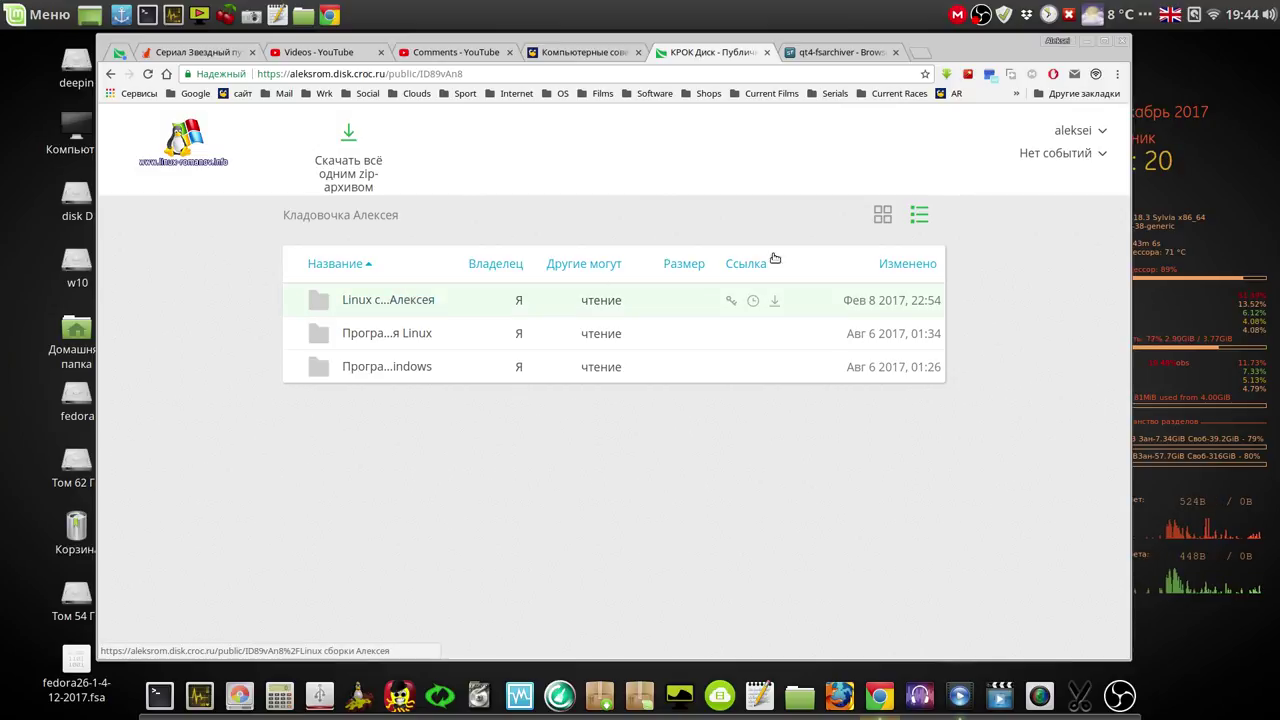
left_click(883, 215)
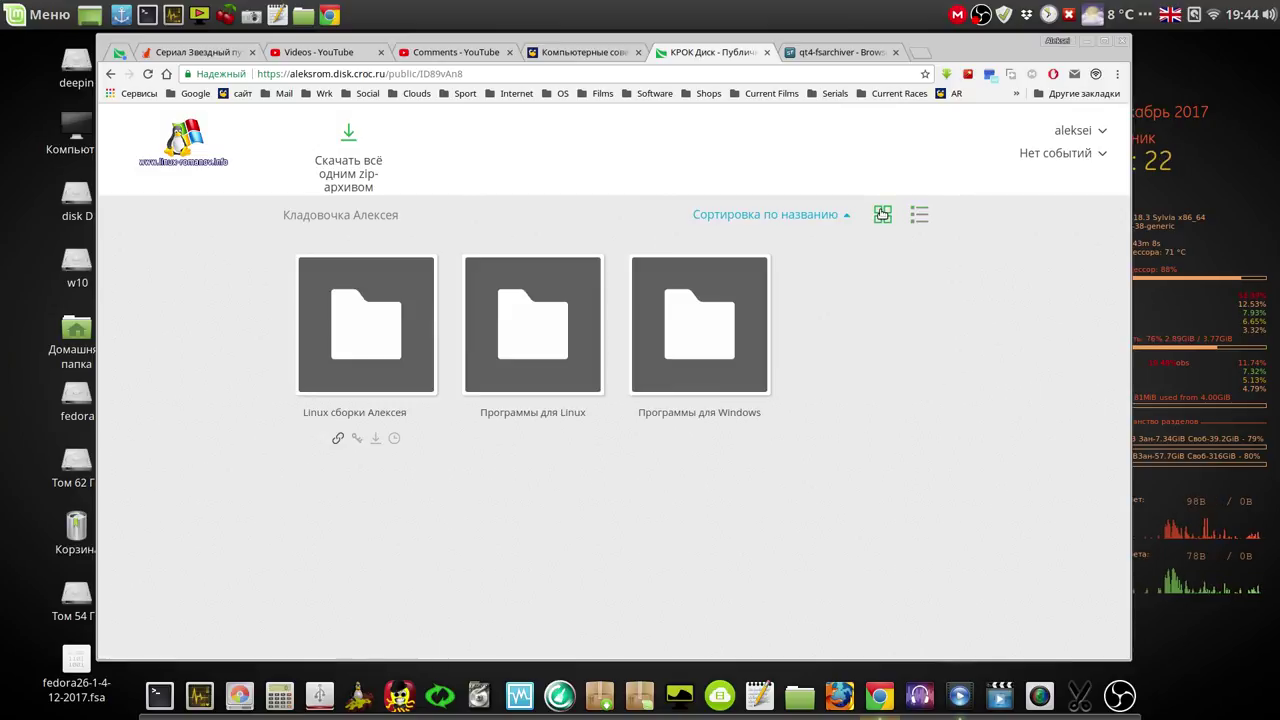
left_click(373, 340)
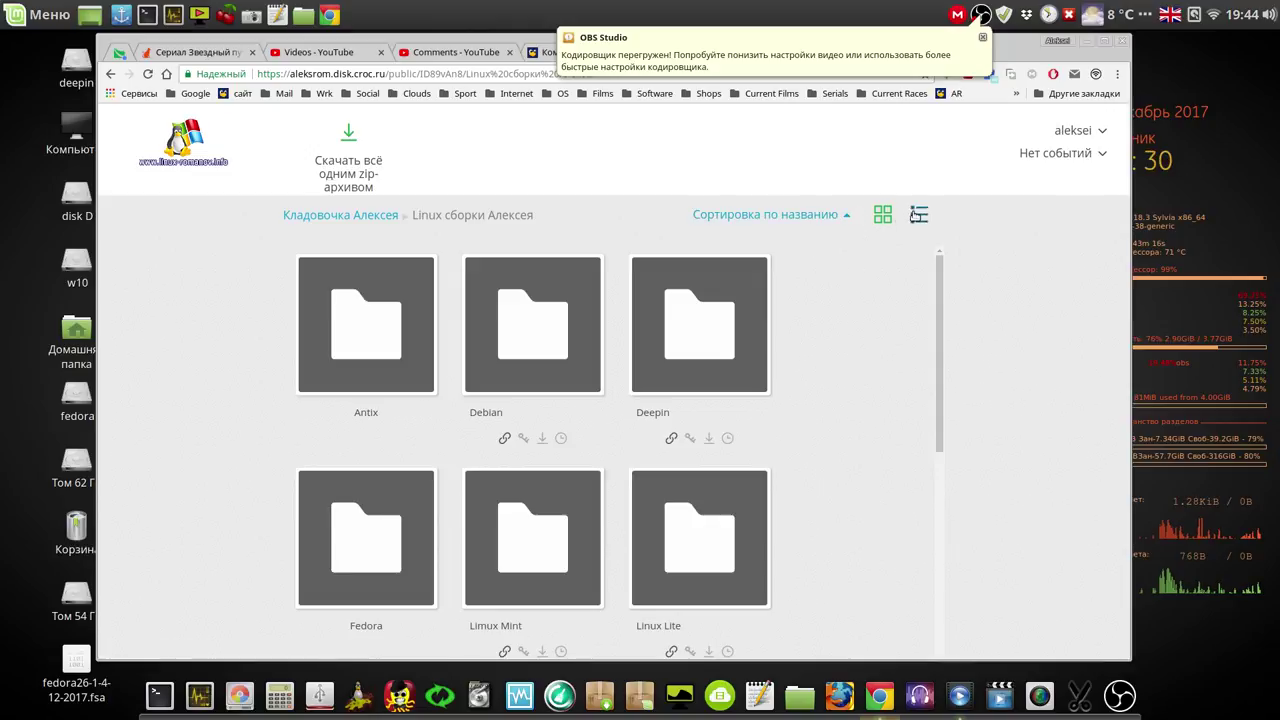
left_click(917, 216)
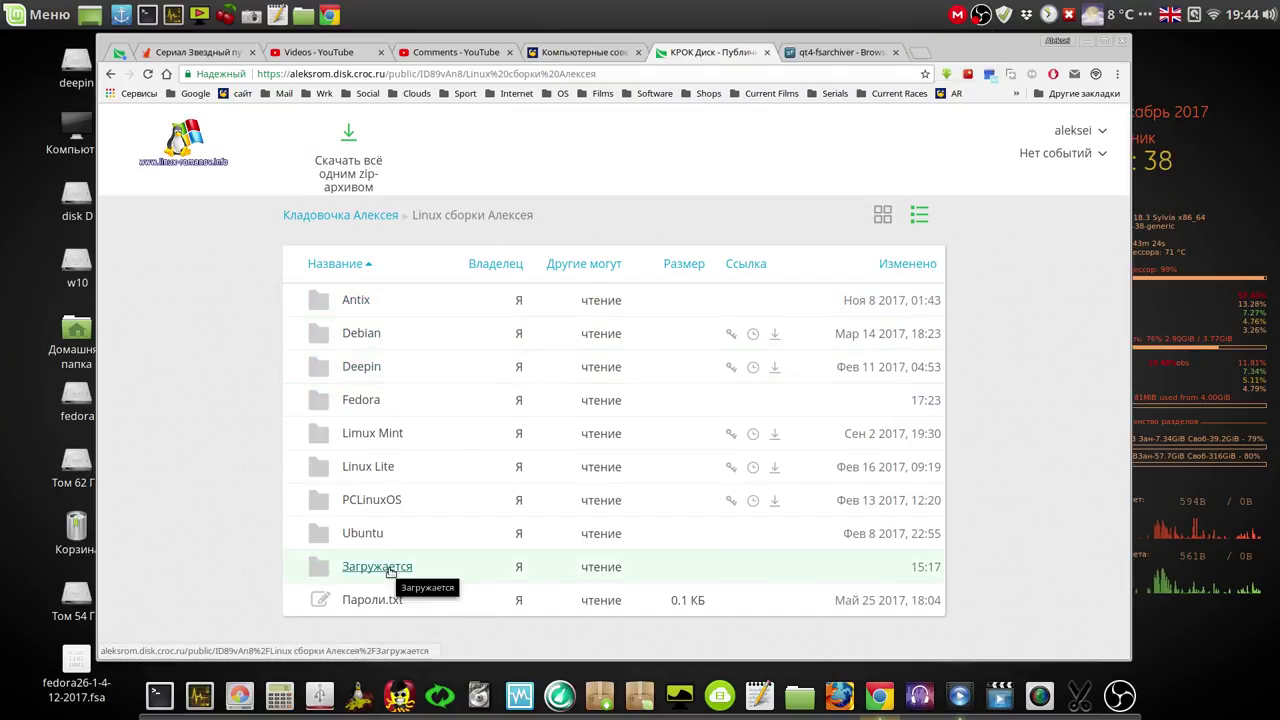
left_click(363, 402)
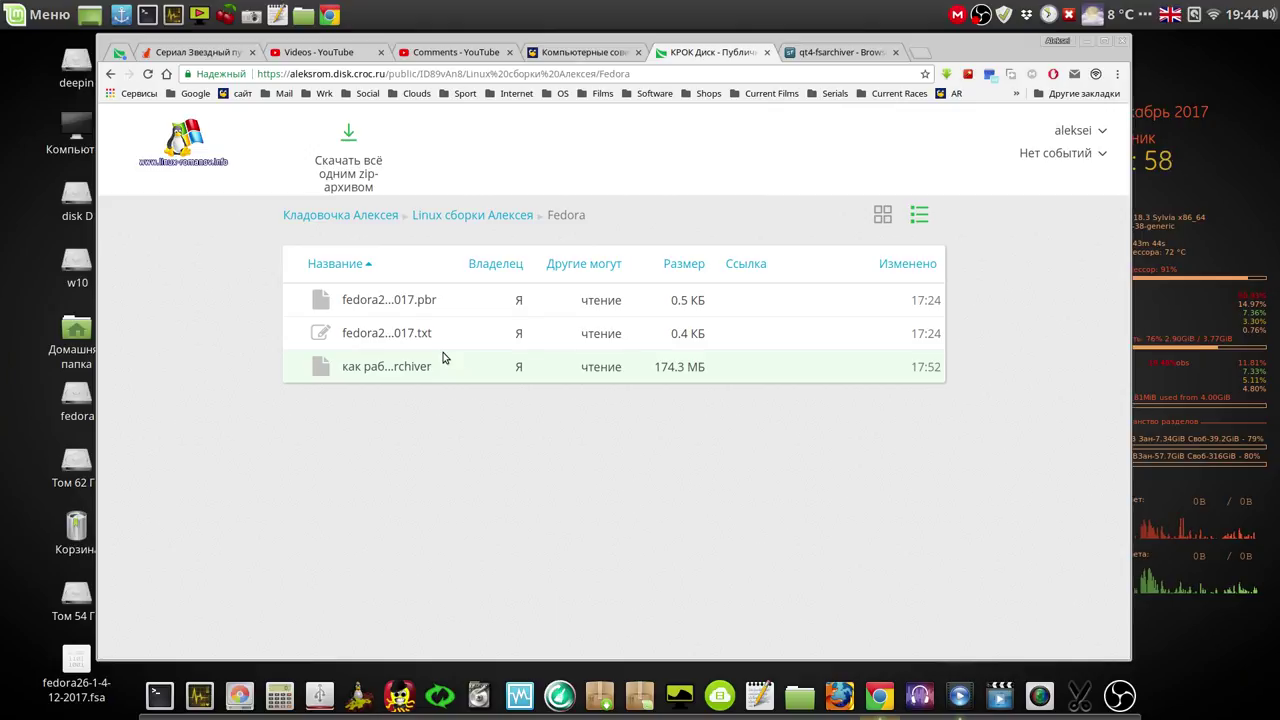
Step: Switch to the file manager and view the split fedora26-1-4-12-2017.fsa.7z archive parts in the desktop's Папка folder
left_click(1088, 42)
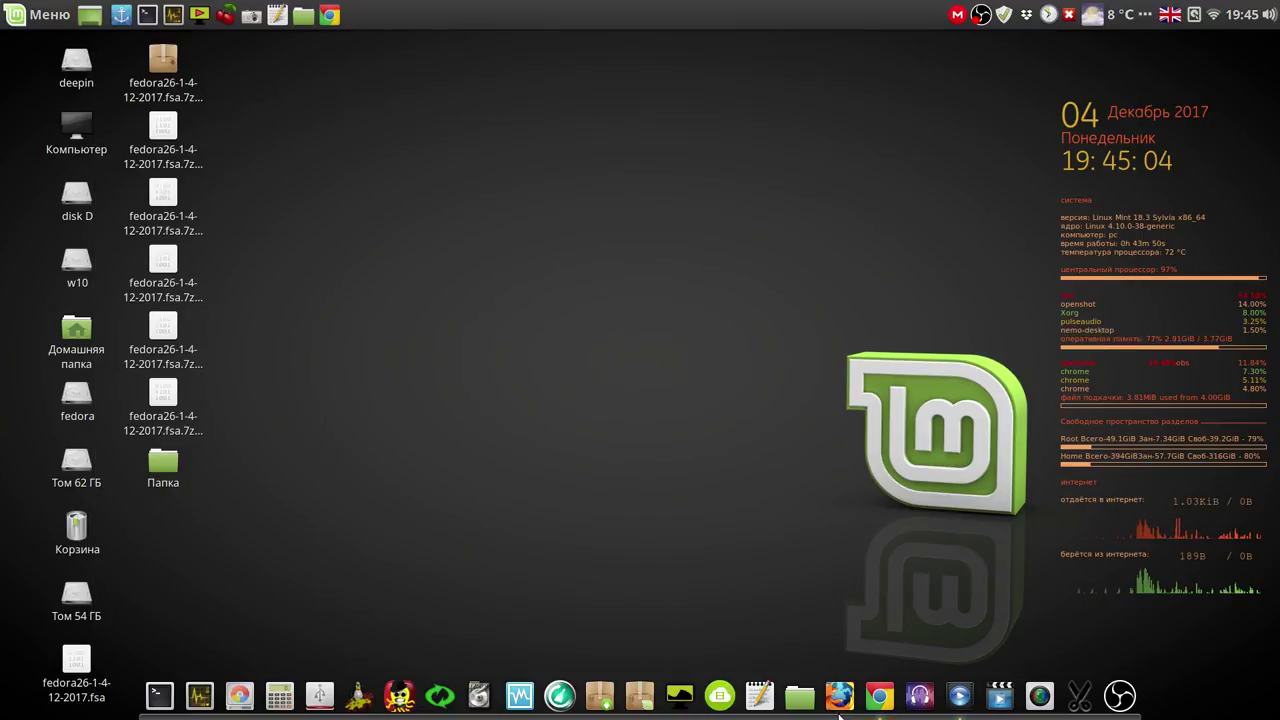
left_click(800, 703)
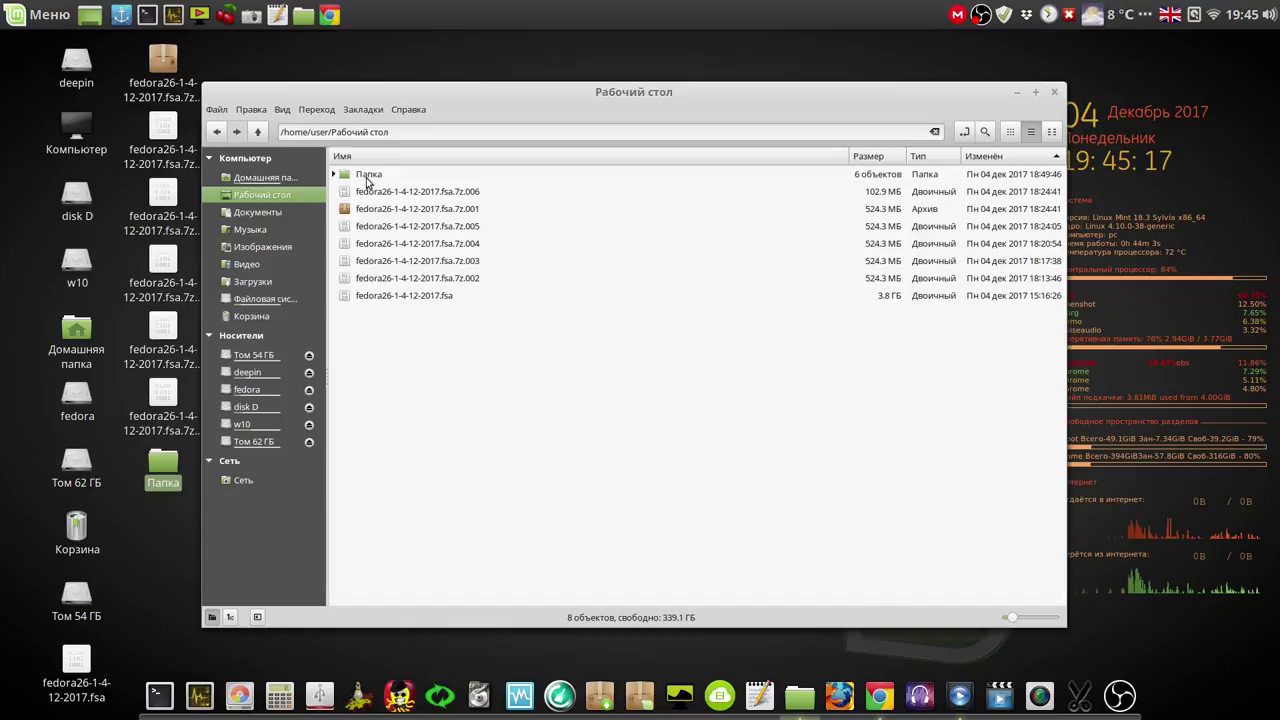
double_click(363, 180)
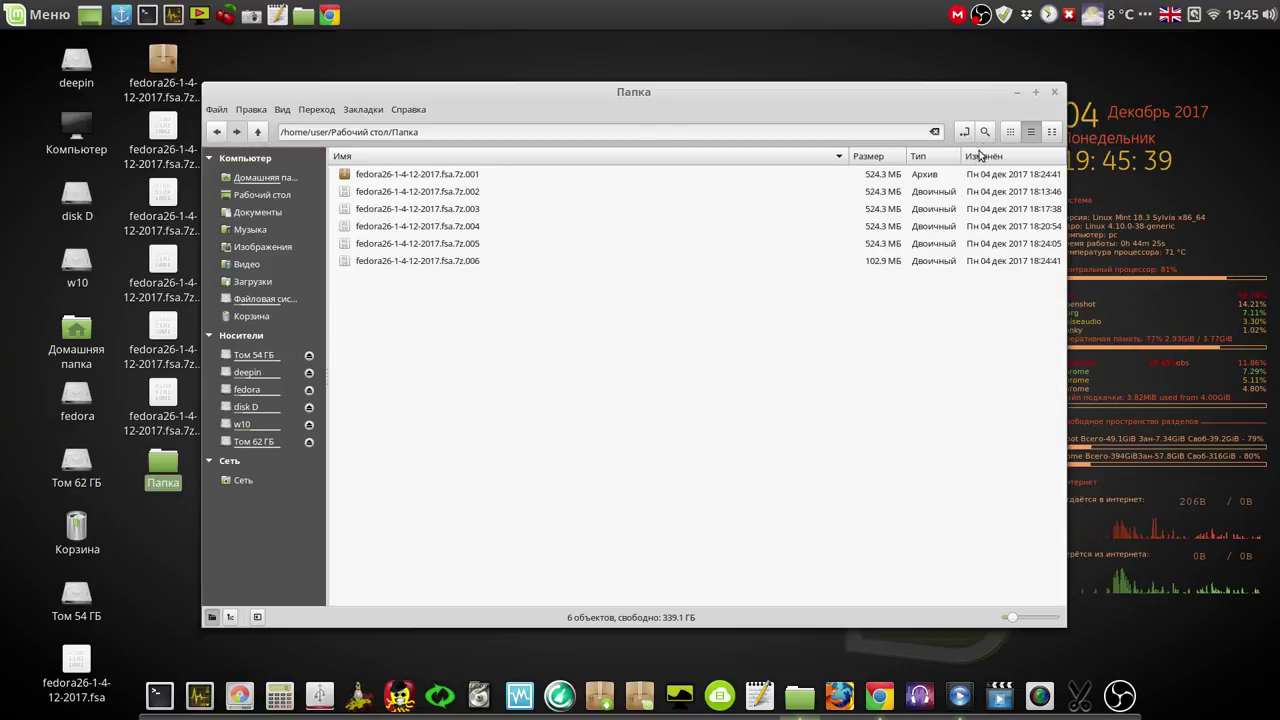
left_click(1015, 91)
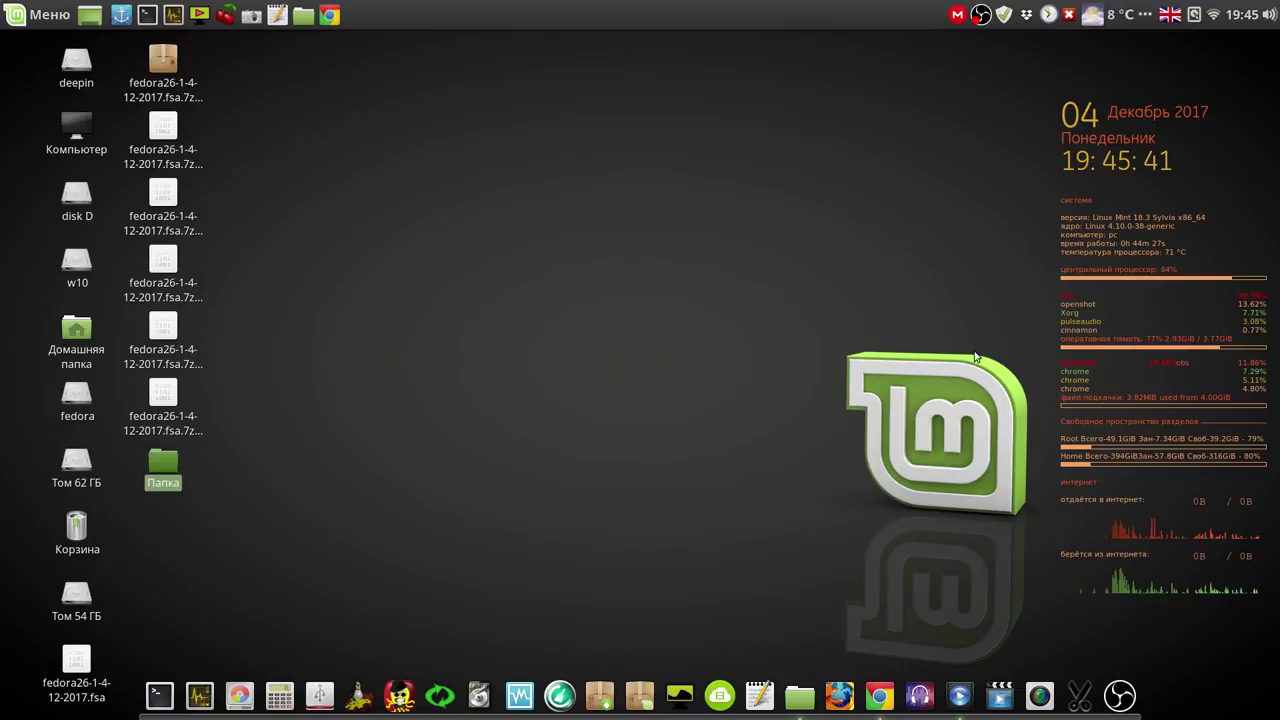
Step: Switch back to the browser's cloud storage and open the qt5-fsarchiver folder within Программы для Linux
left_click(879, 695)
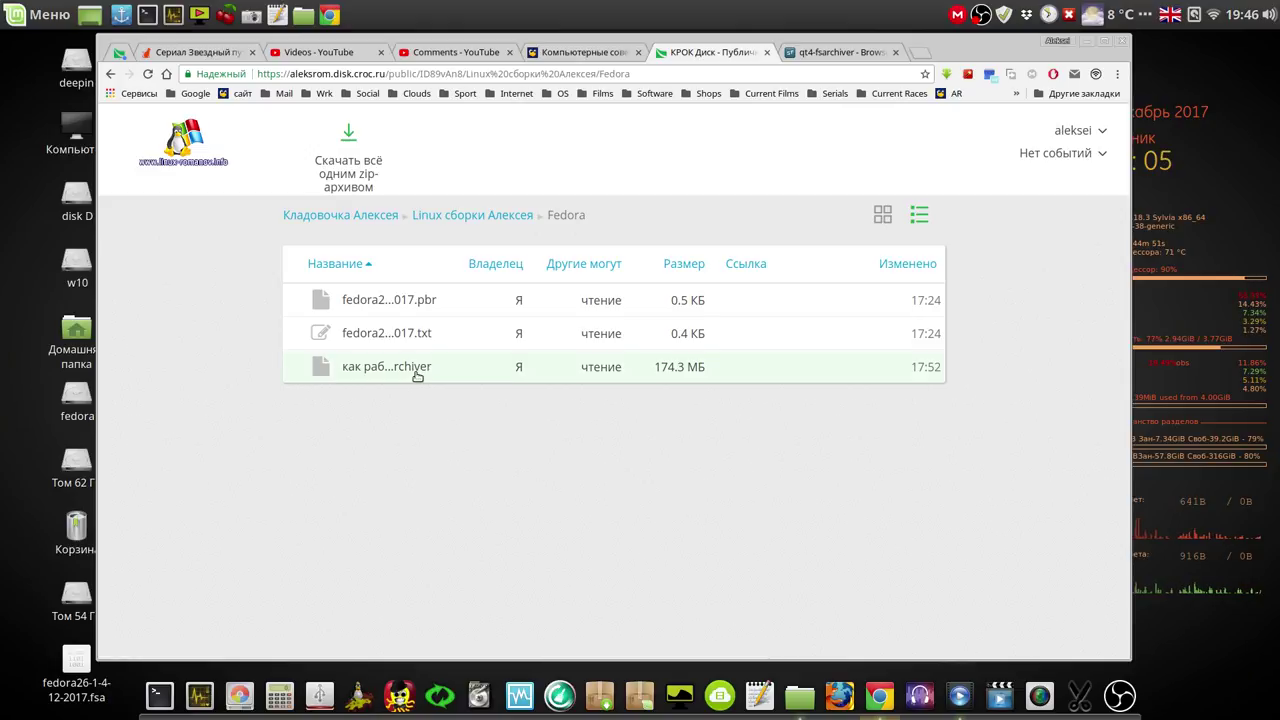
left_click(365, 218)
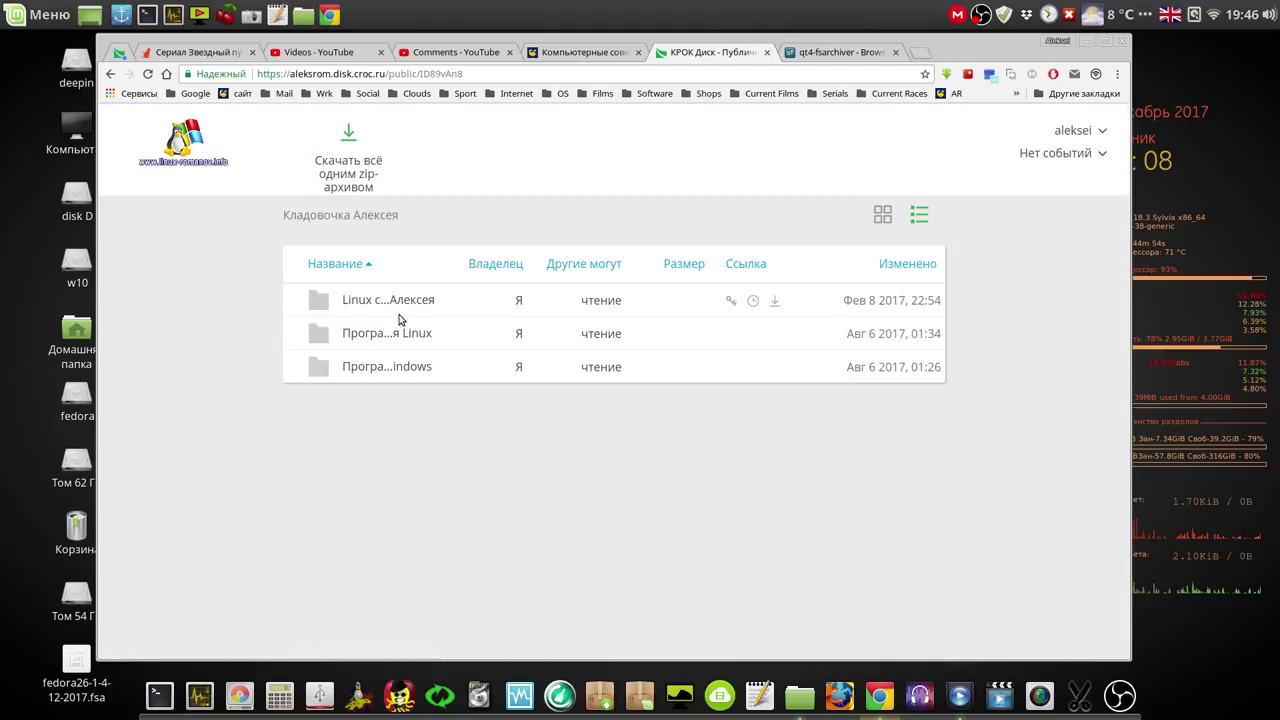
left_click(395, 337)
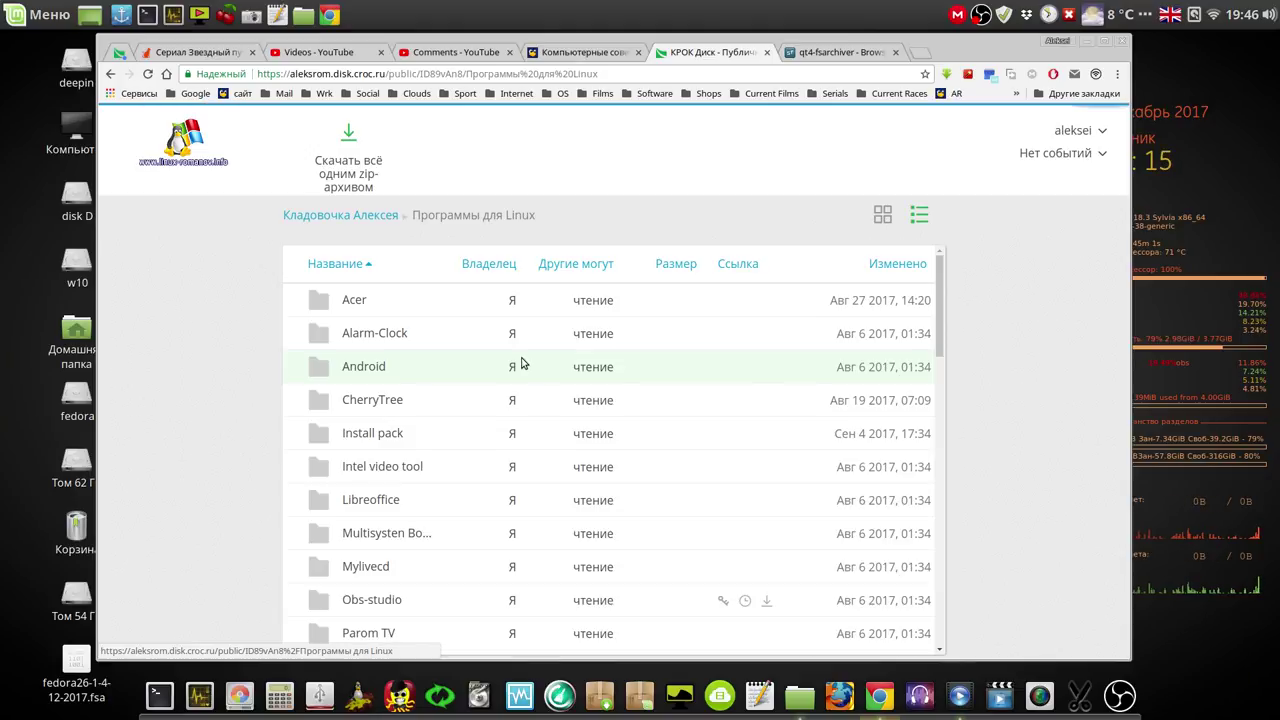
scroll(518, 363, "down", 1)
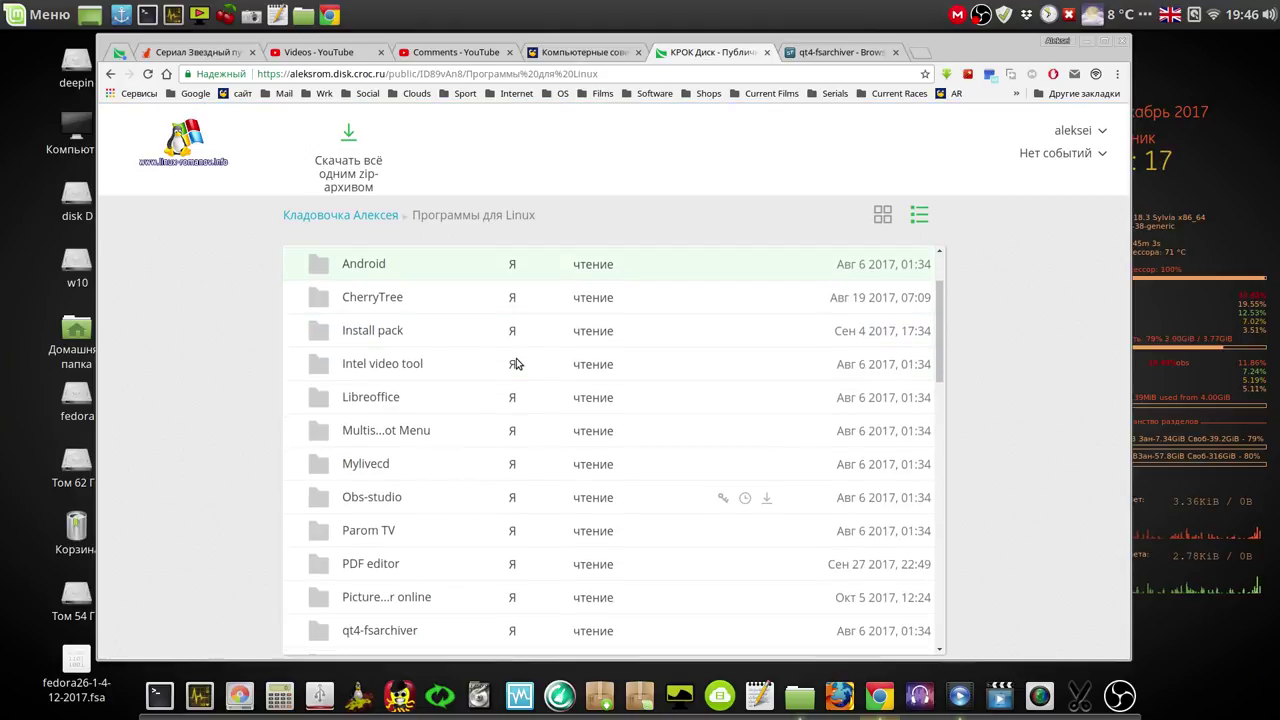
scroll(516, 360, "down", 1)
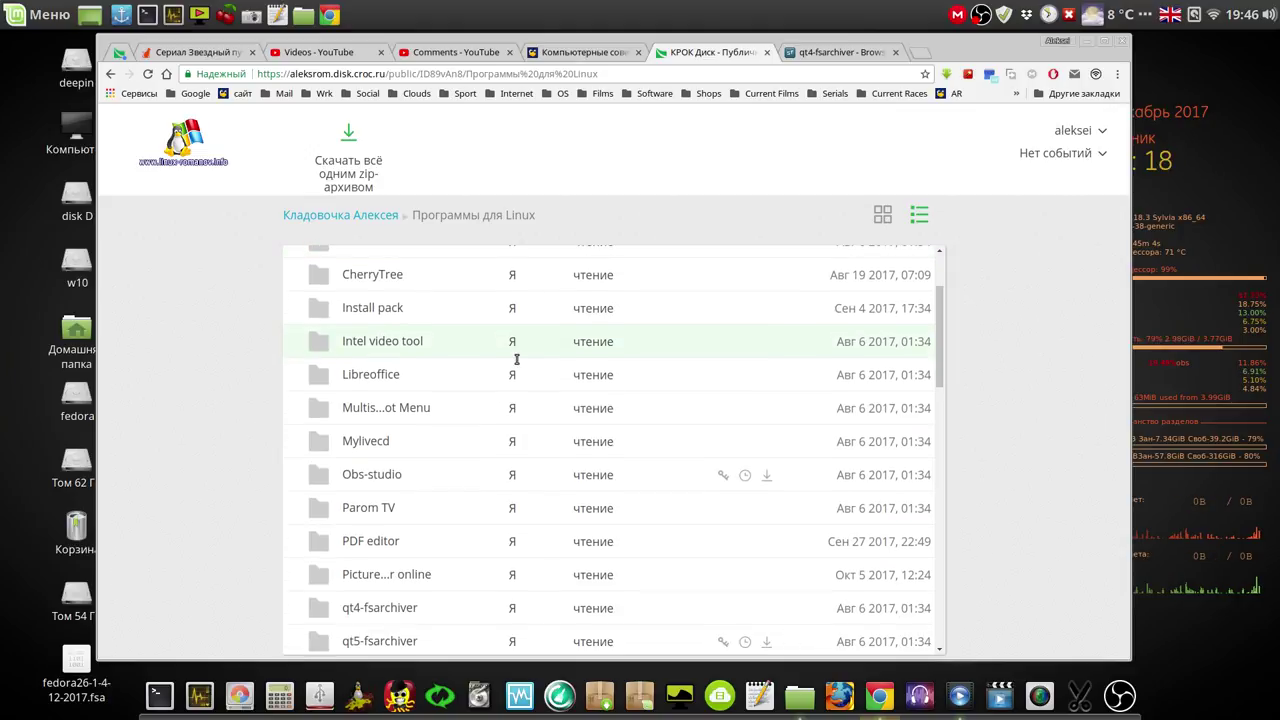
scroll(516, 360, "down", 3)
left_click(400, 485)
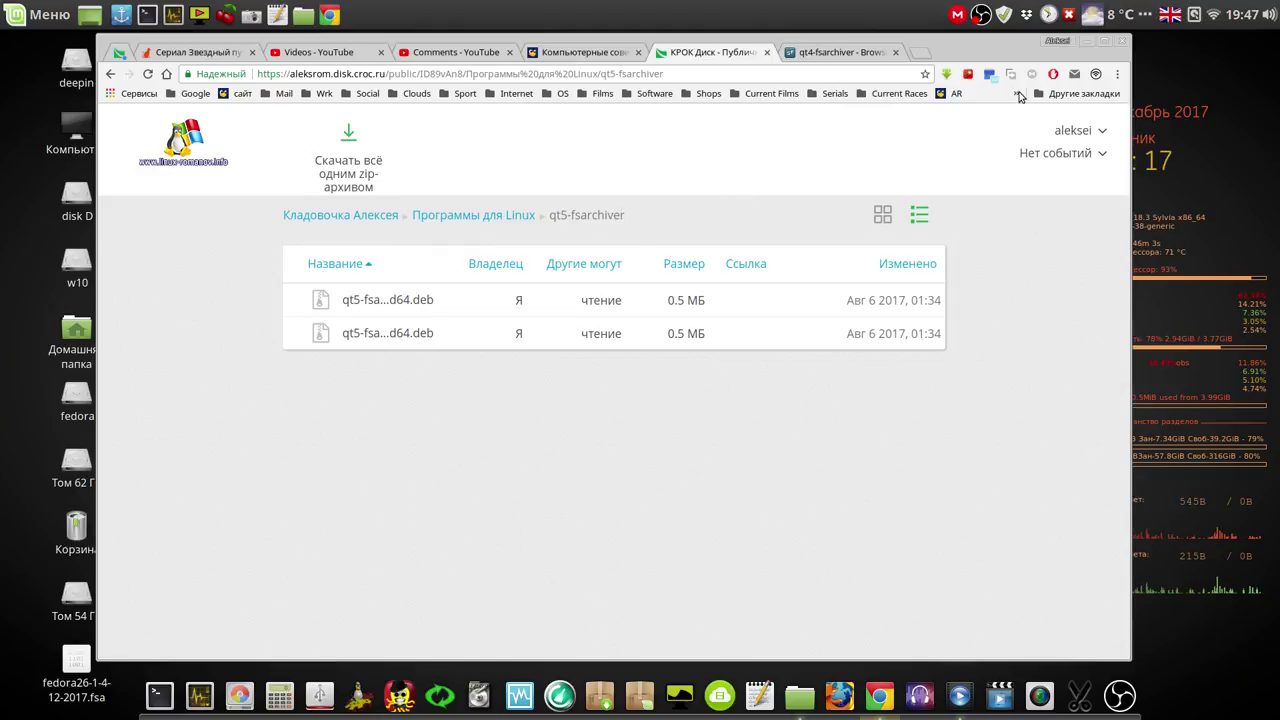
Step: Launch GParted, authenticating with the account password, and enlarge its window
left_click(1086, 43)
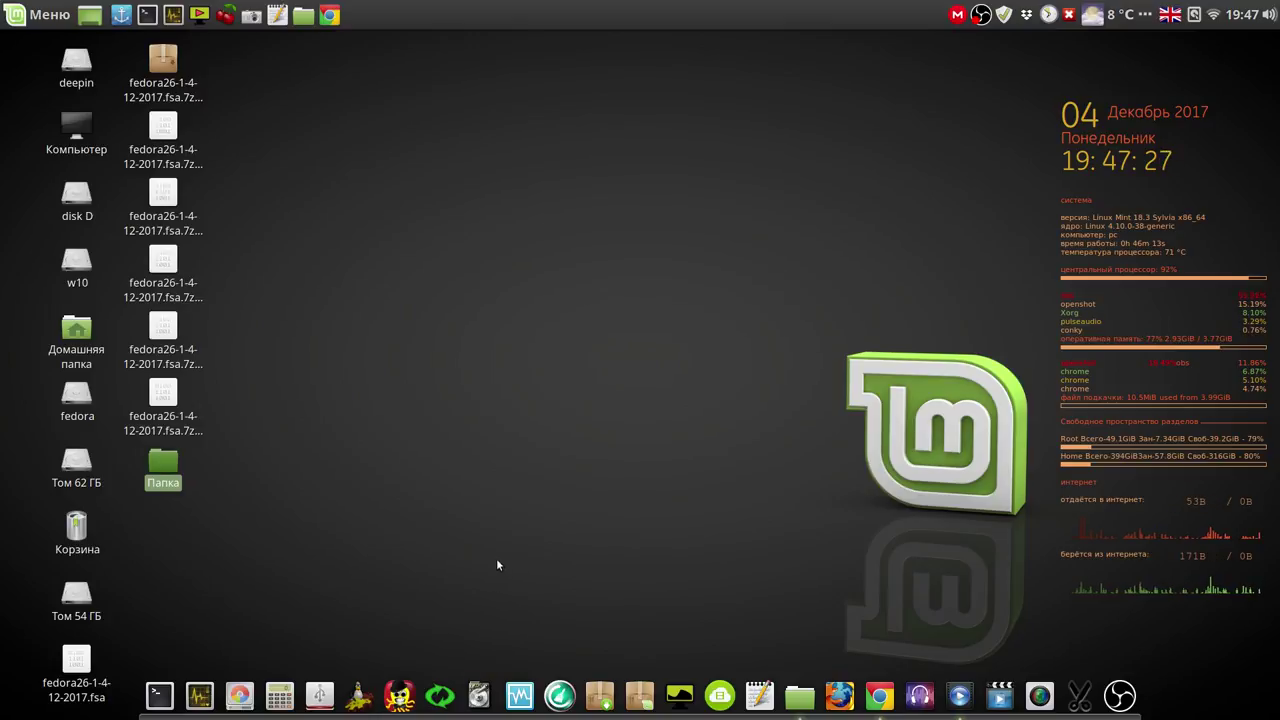
left_click(242, 697)
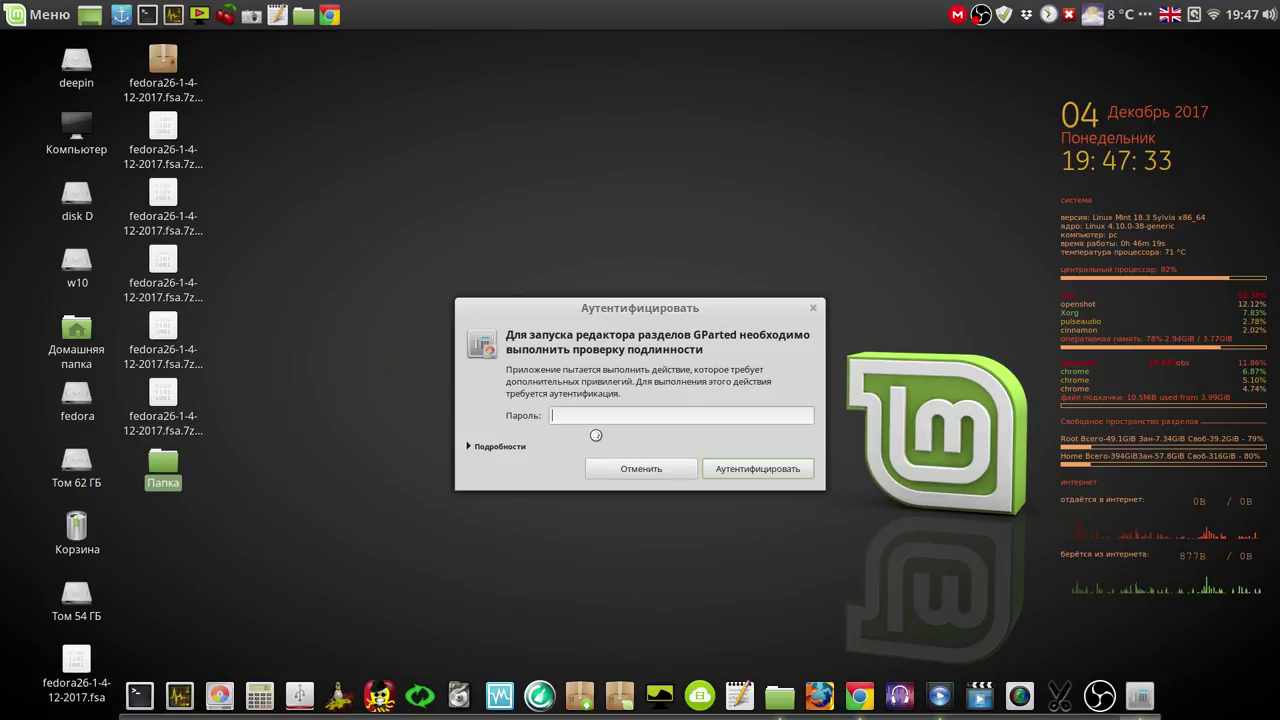
left_click(755, 469)
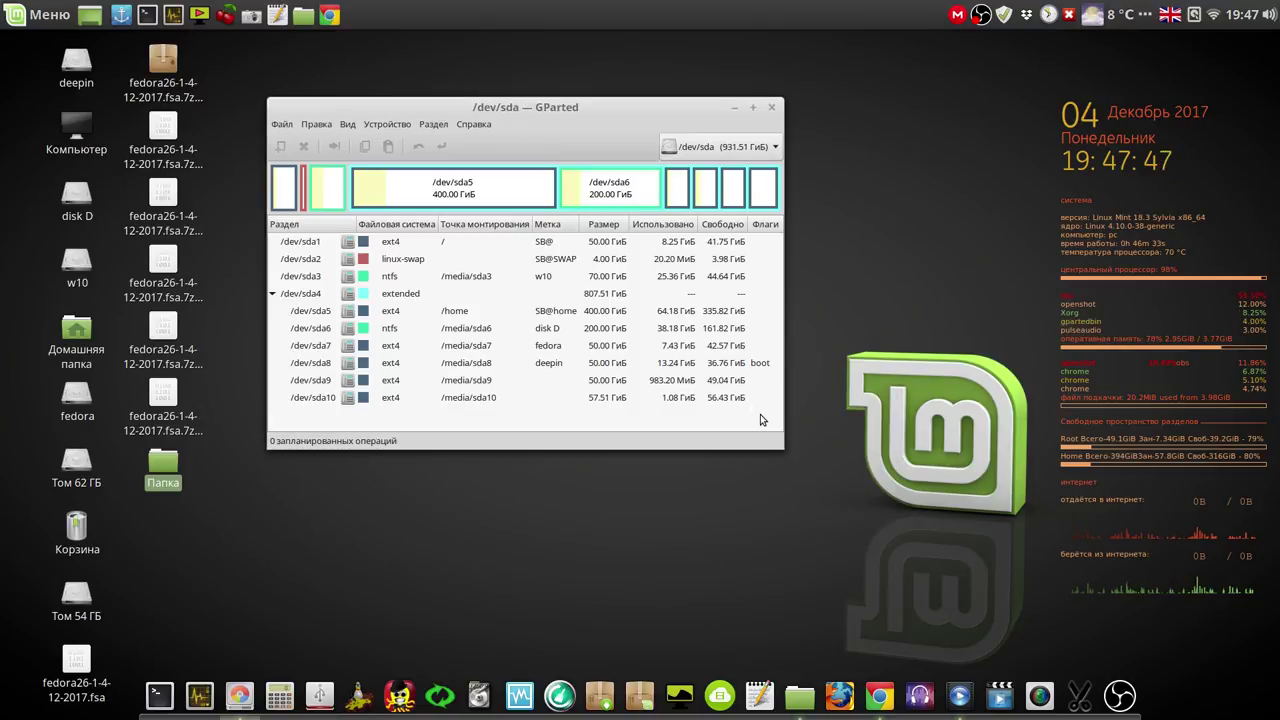
left_click_drag(776, 445, 960, 571)
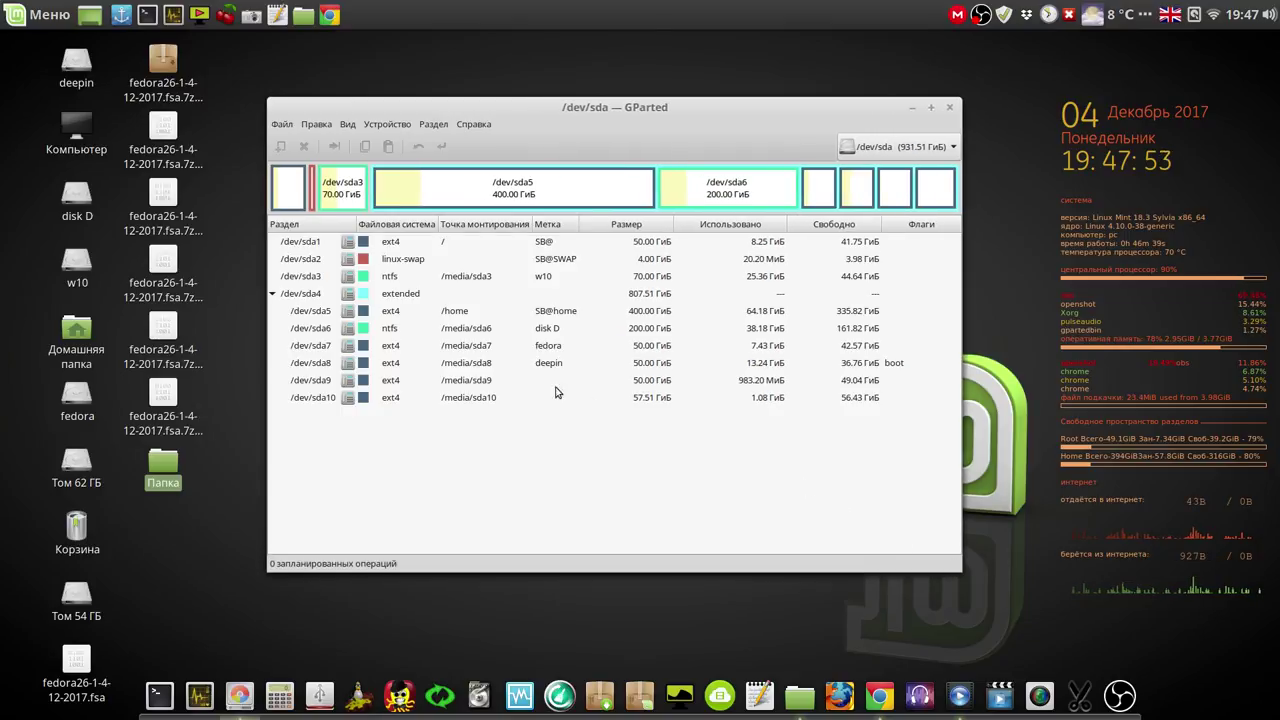
Step: Examine the sizes and mount points of partitions /dev/sda7 to /dev/sda10, and close GParted
left_click(475, 382)
left_click(477, 398)
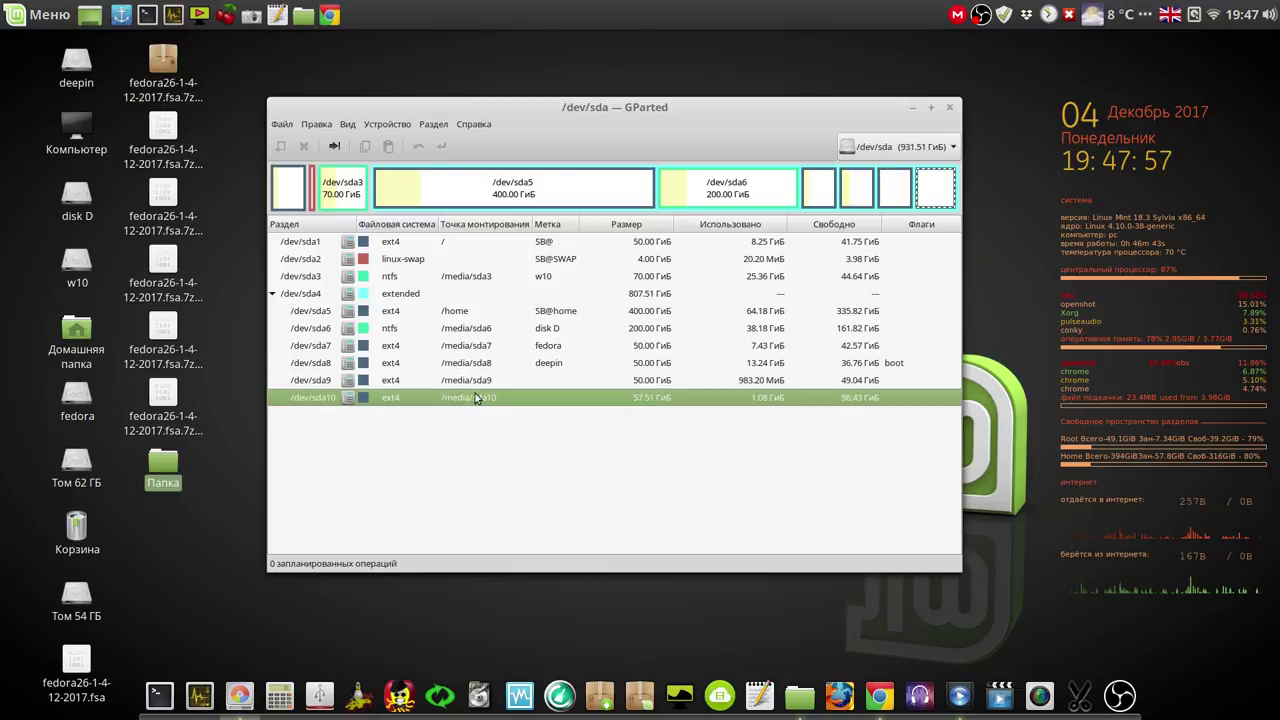
left_click(475, 381)
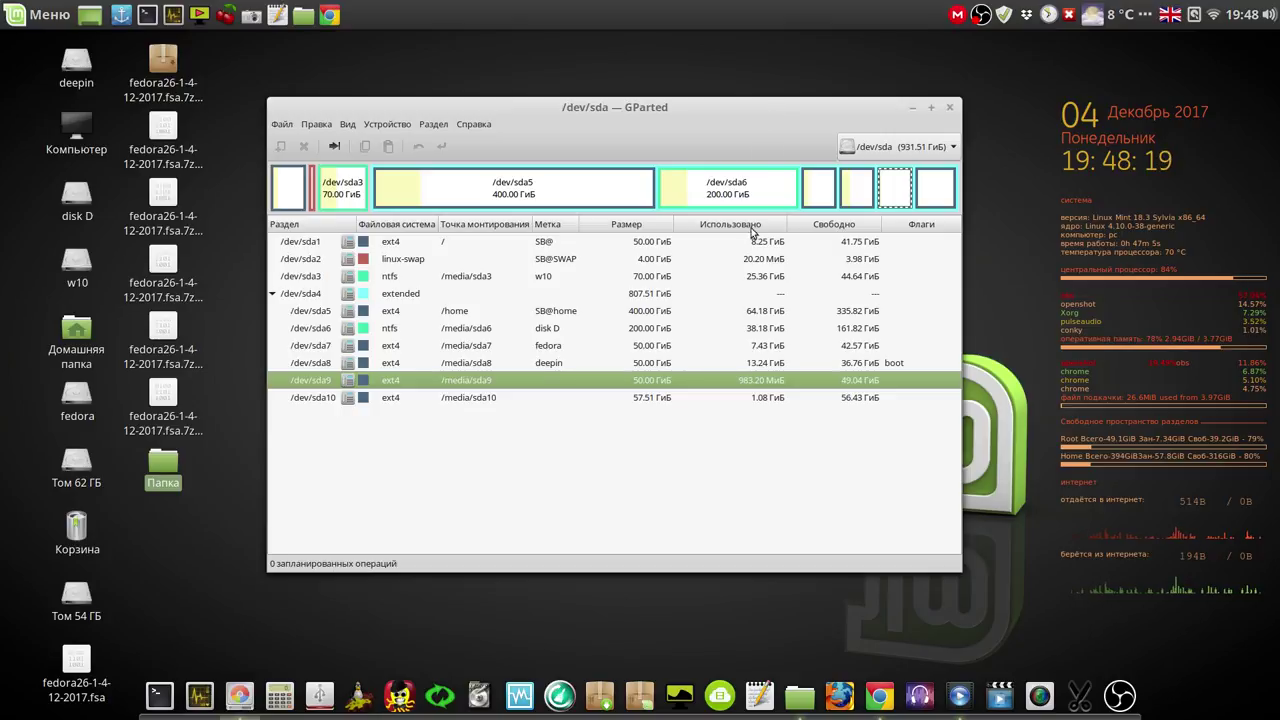
left_click(662, 347)
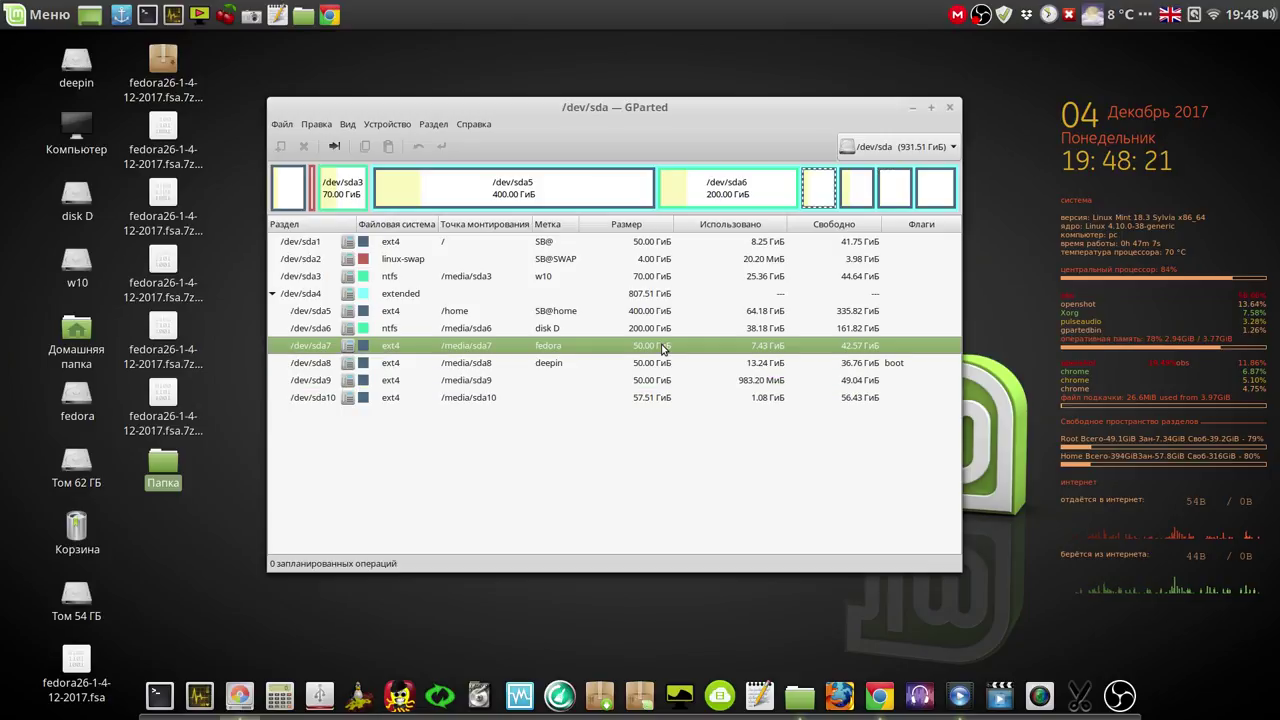
left_click(663, 365)
left_click(663, 380)
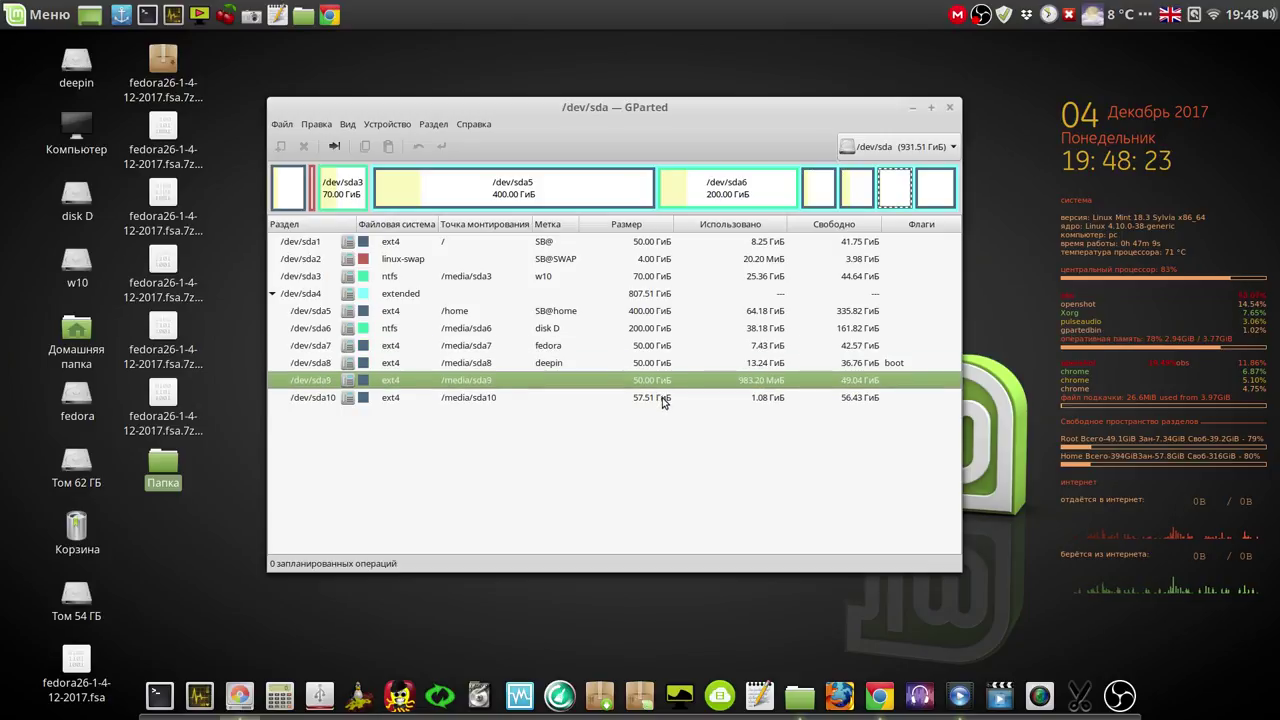
left_click(663, 397)
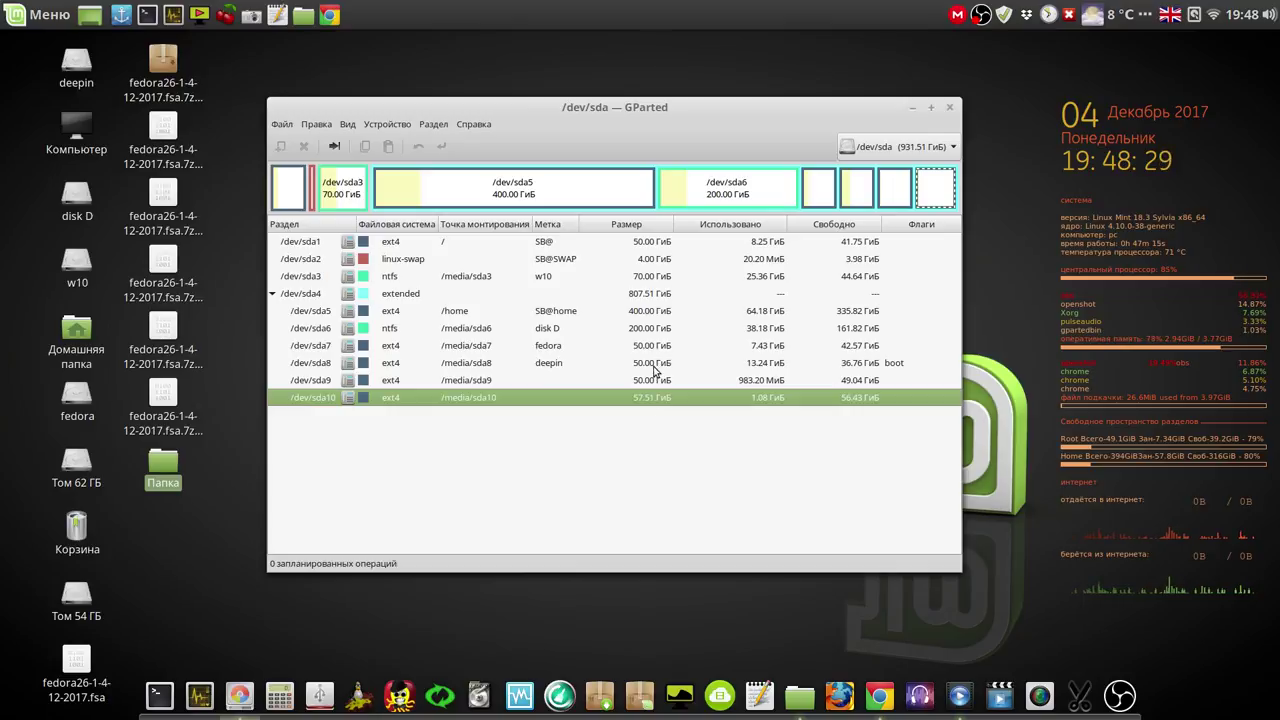
left_click(655, 366)
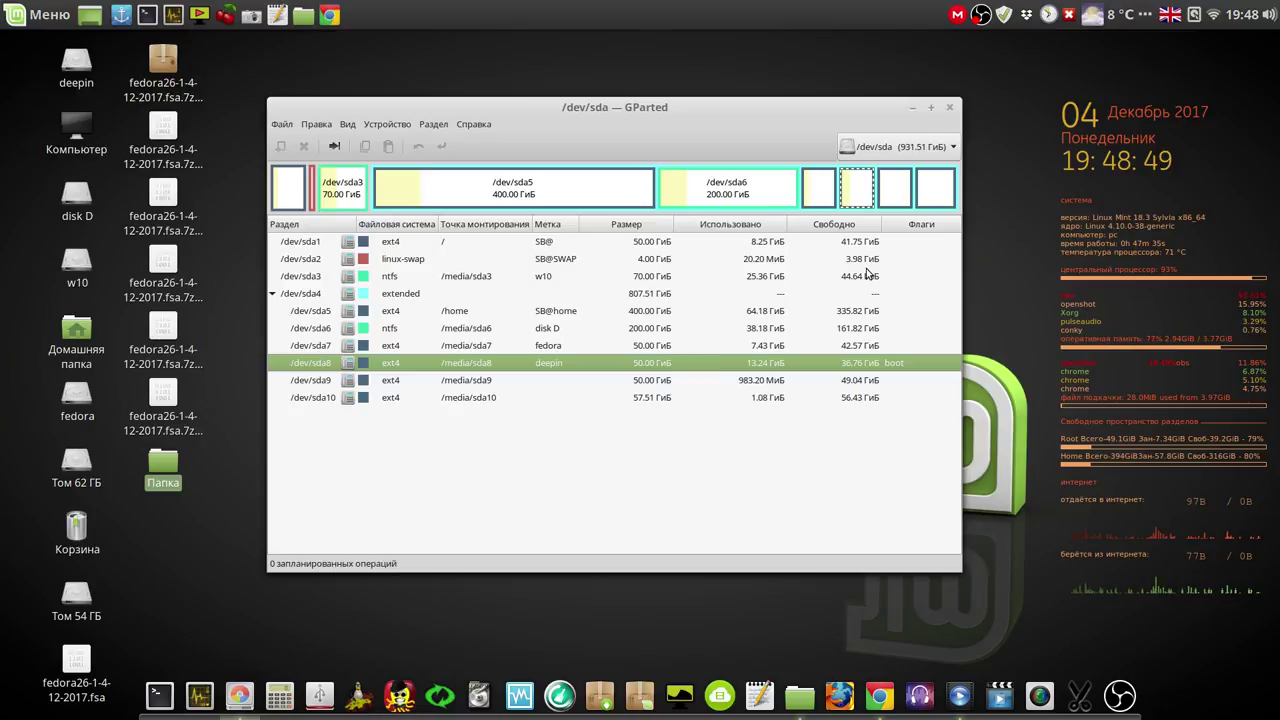
left_click(951, 107)
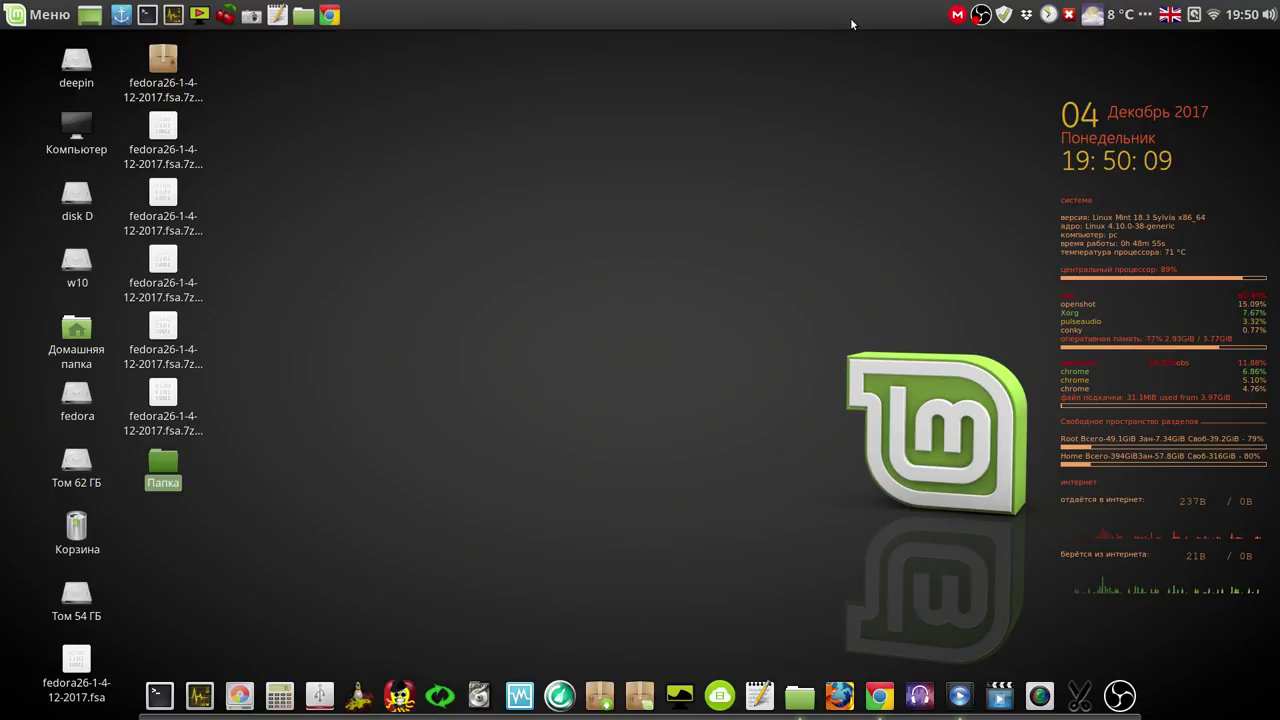
left_click(981, 16)
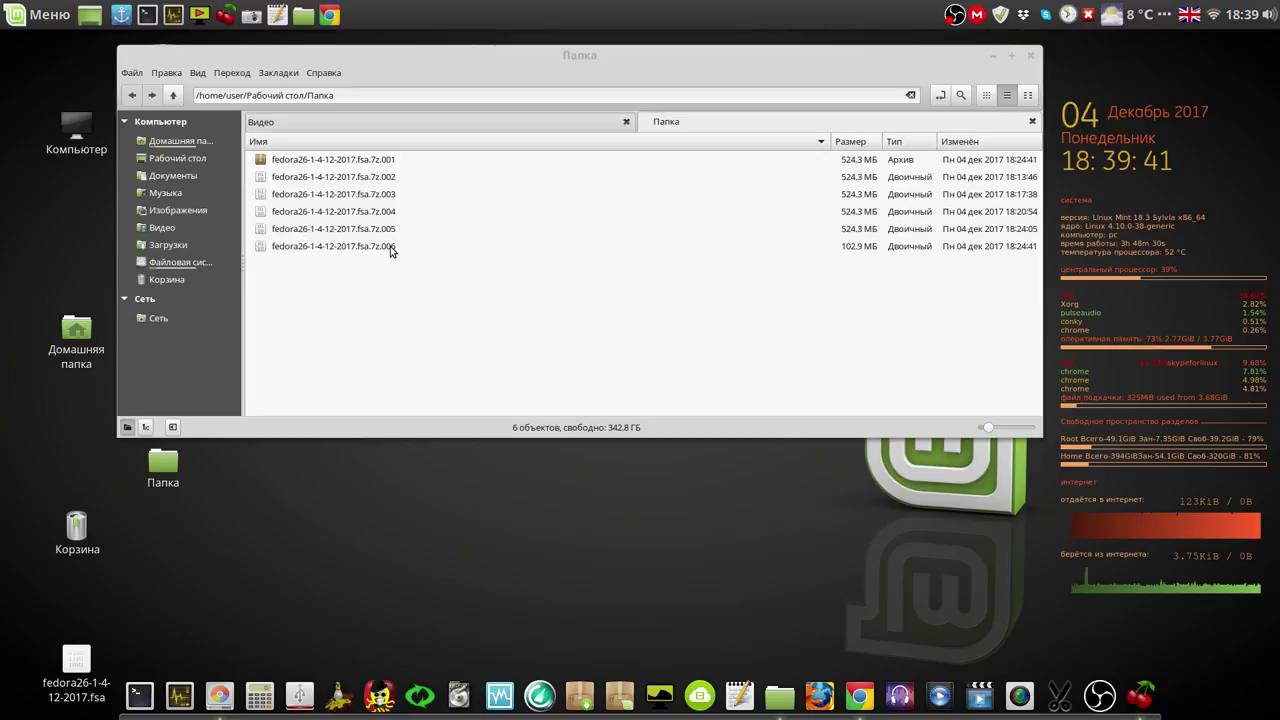
Step: Extract the split archive fedora26-1-4-12-2017.fsa.7z.001 into the current folder
left_click(181, 75)
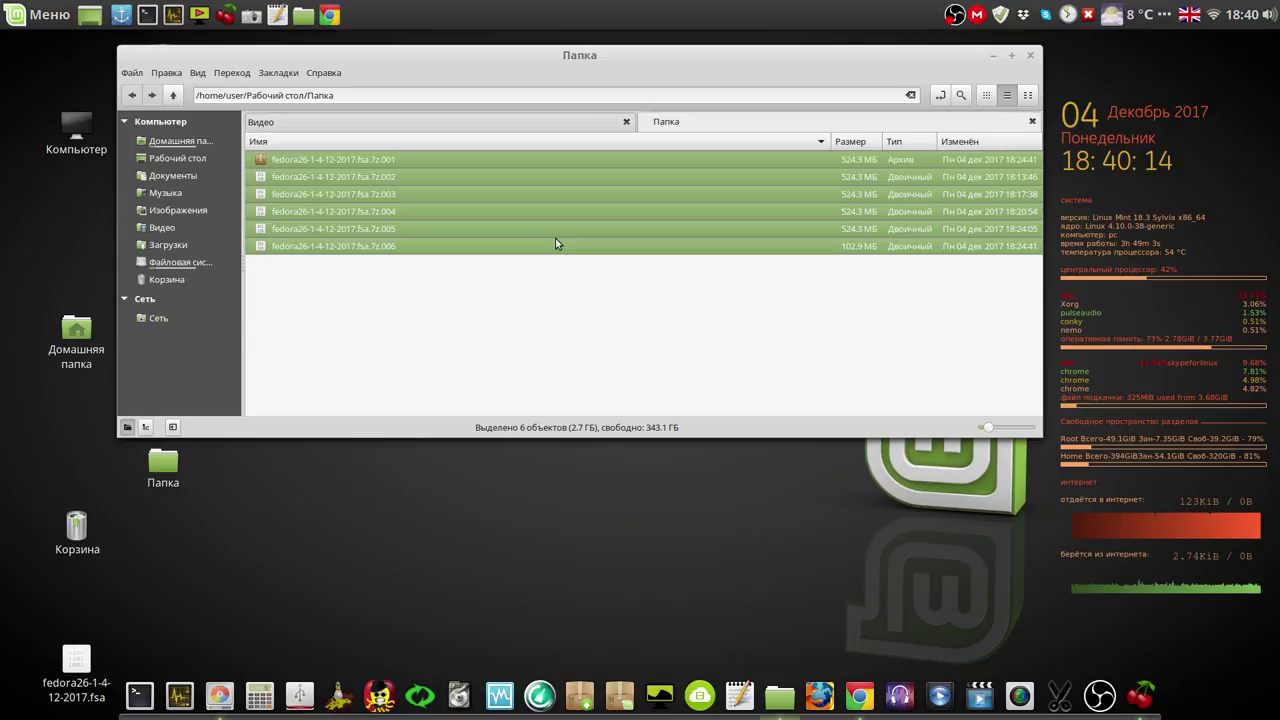
left_click(551, 291)
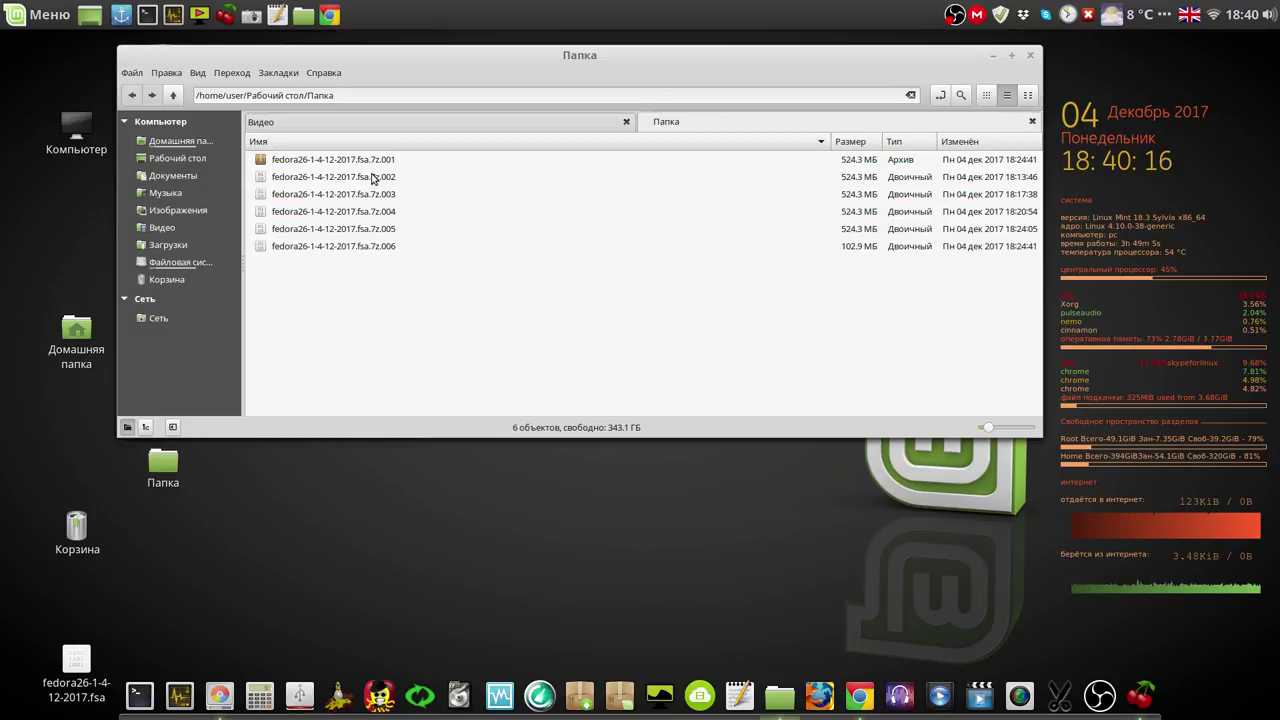
left_click(359, 163)
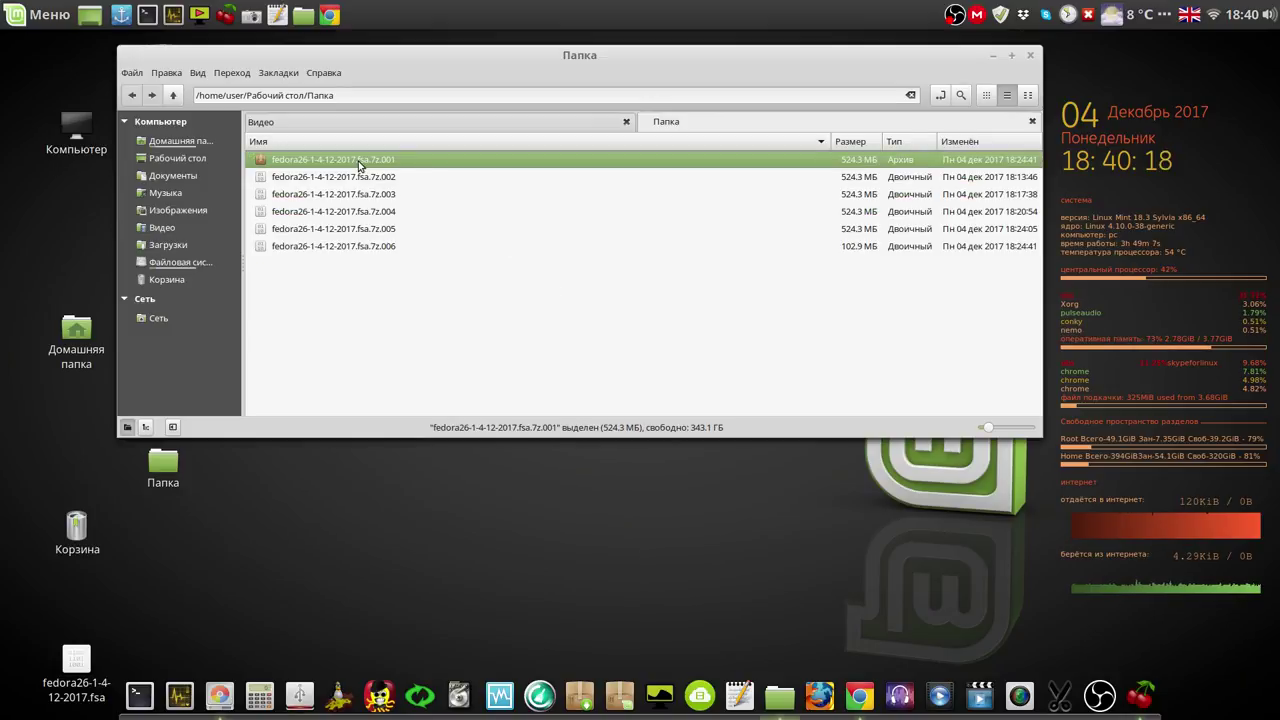
right_click(359, 164)
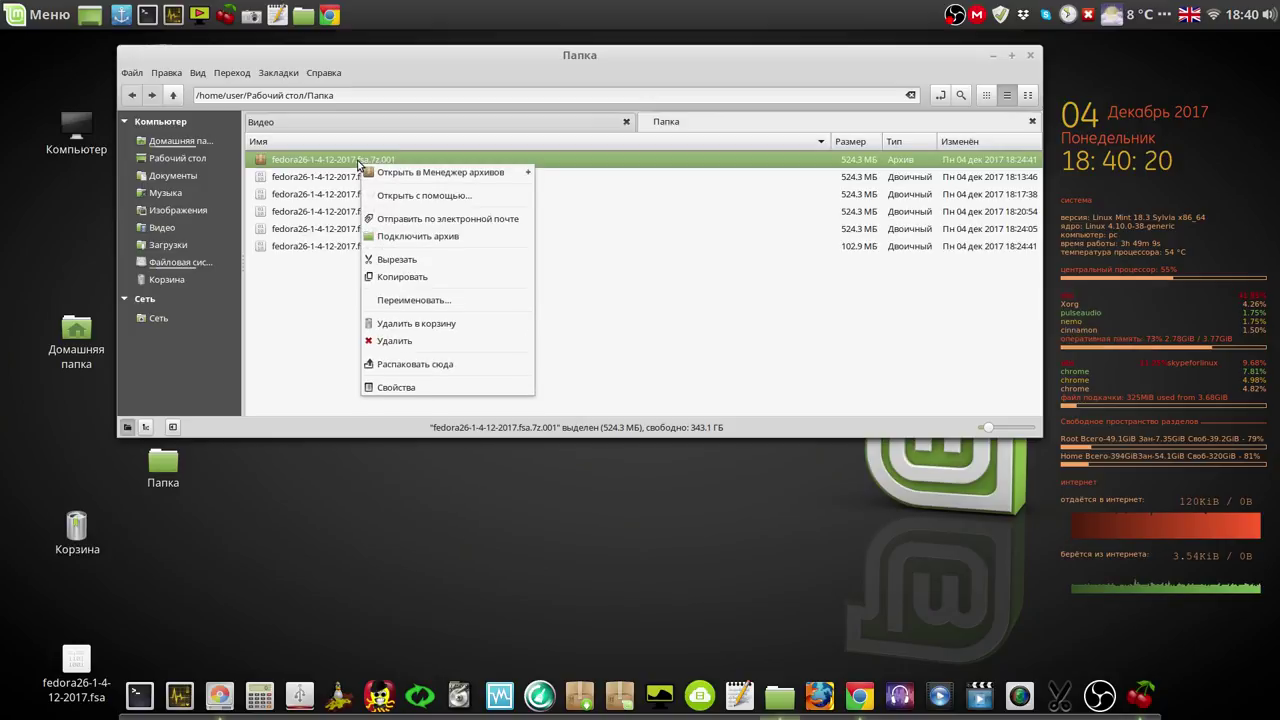
left_click(424, 366)
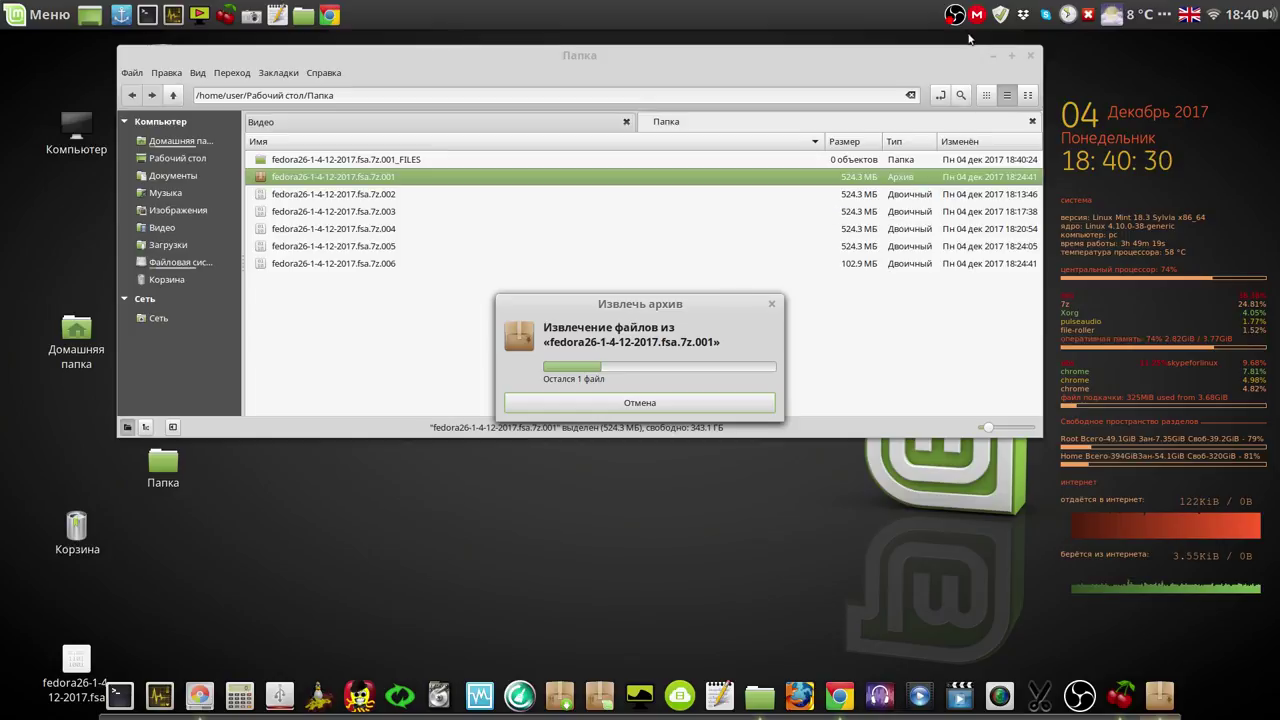
left_click(956, 15)
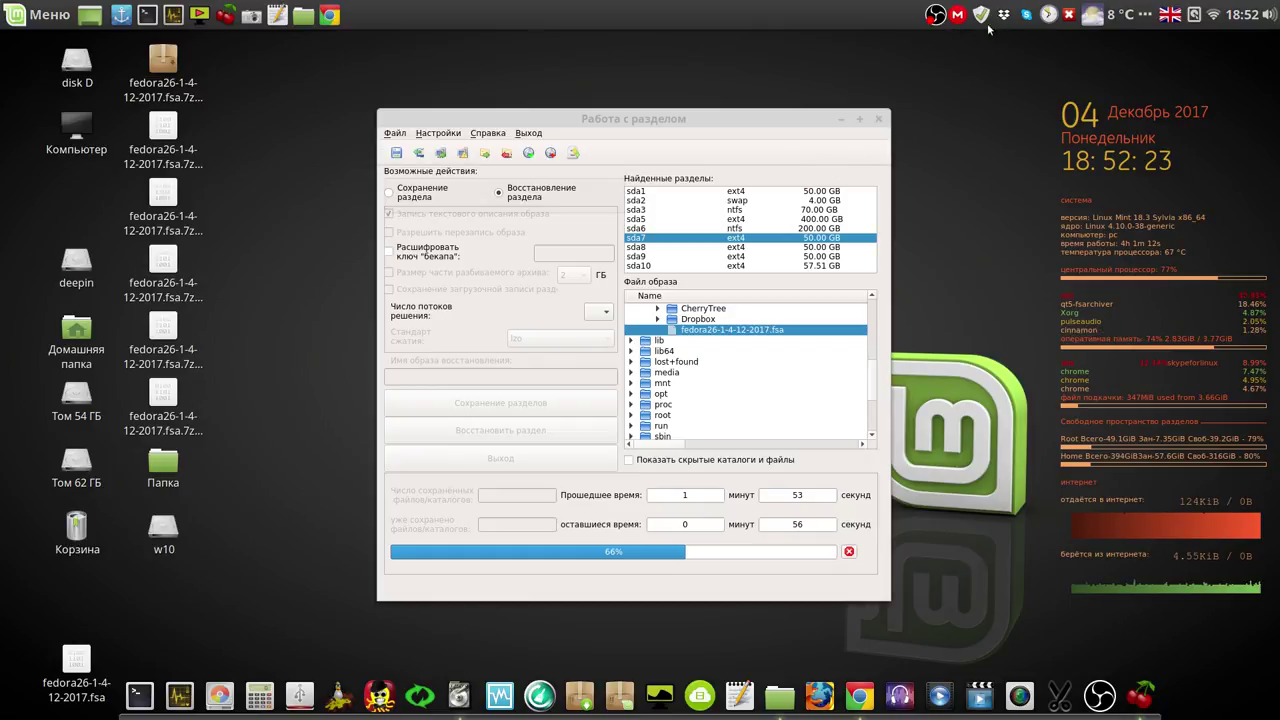
right_click(935, 15)
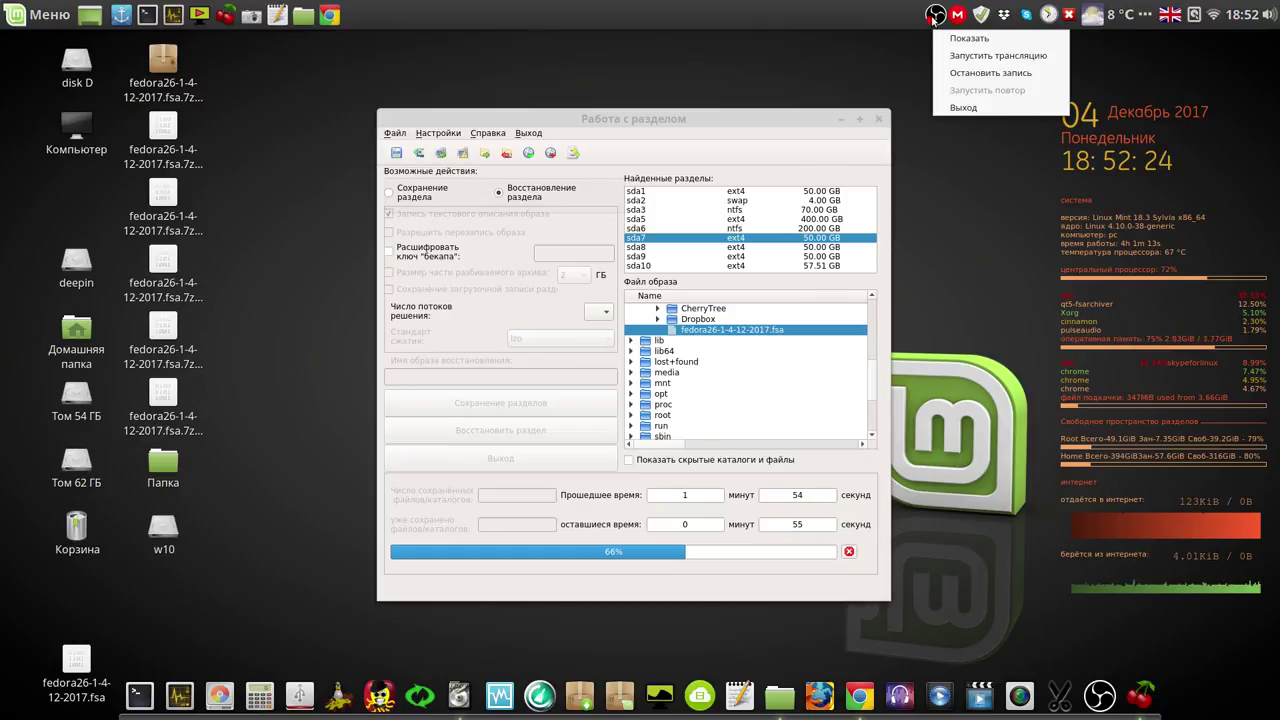
left_click(955, 73)
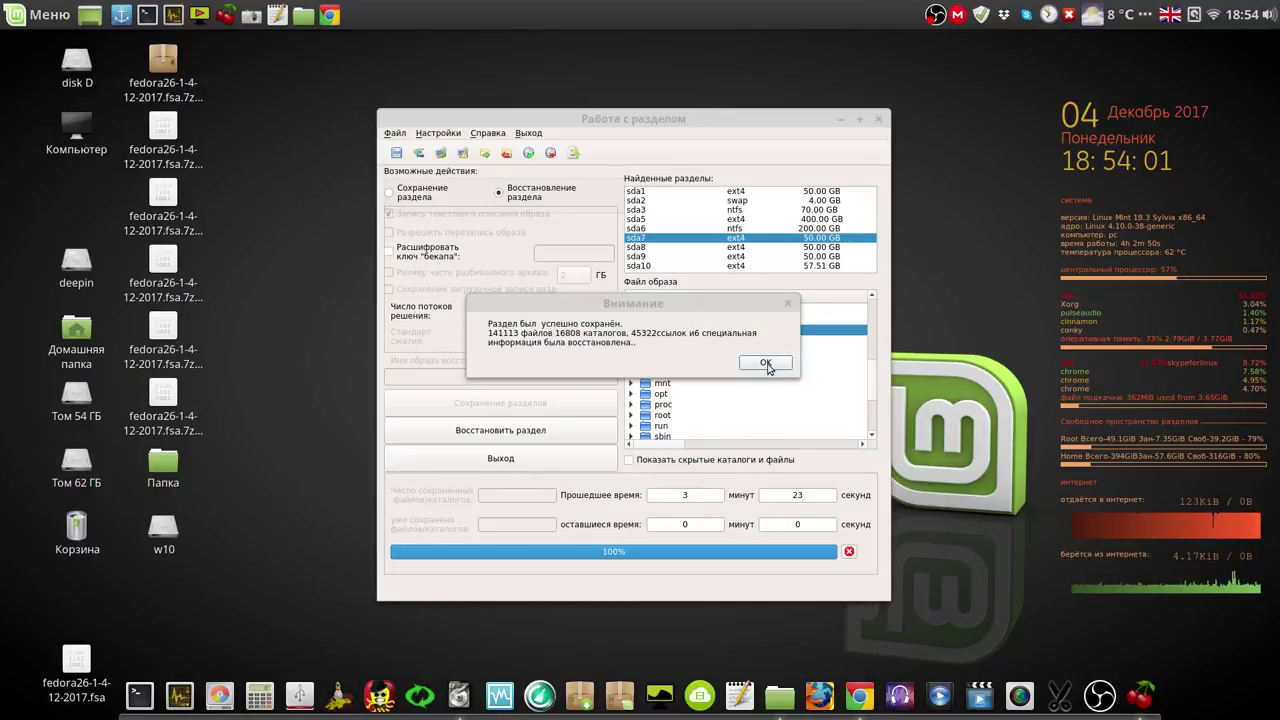
Step: Acknowledge the restore summary and close the qt5-fsarchiver partition window
left_click(766, 363)
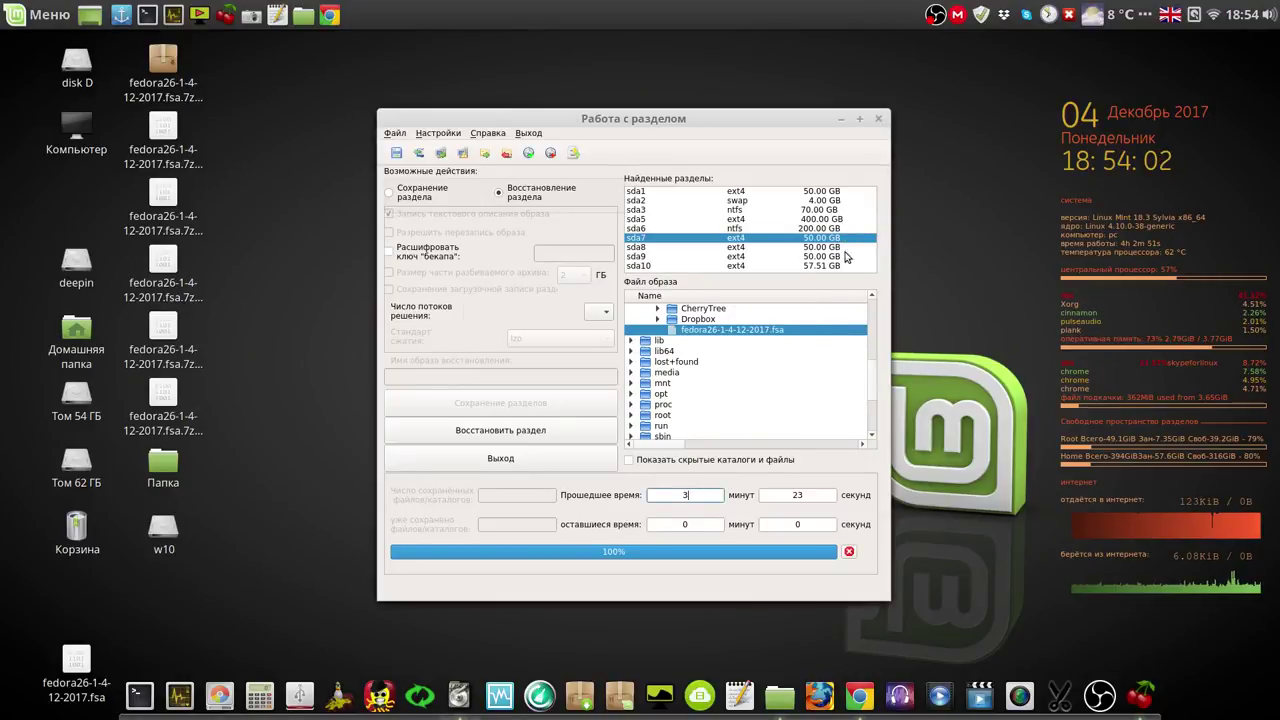
left_click(878, 121)
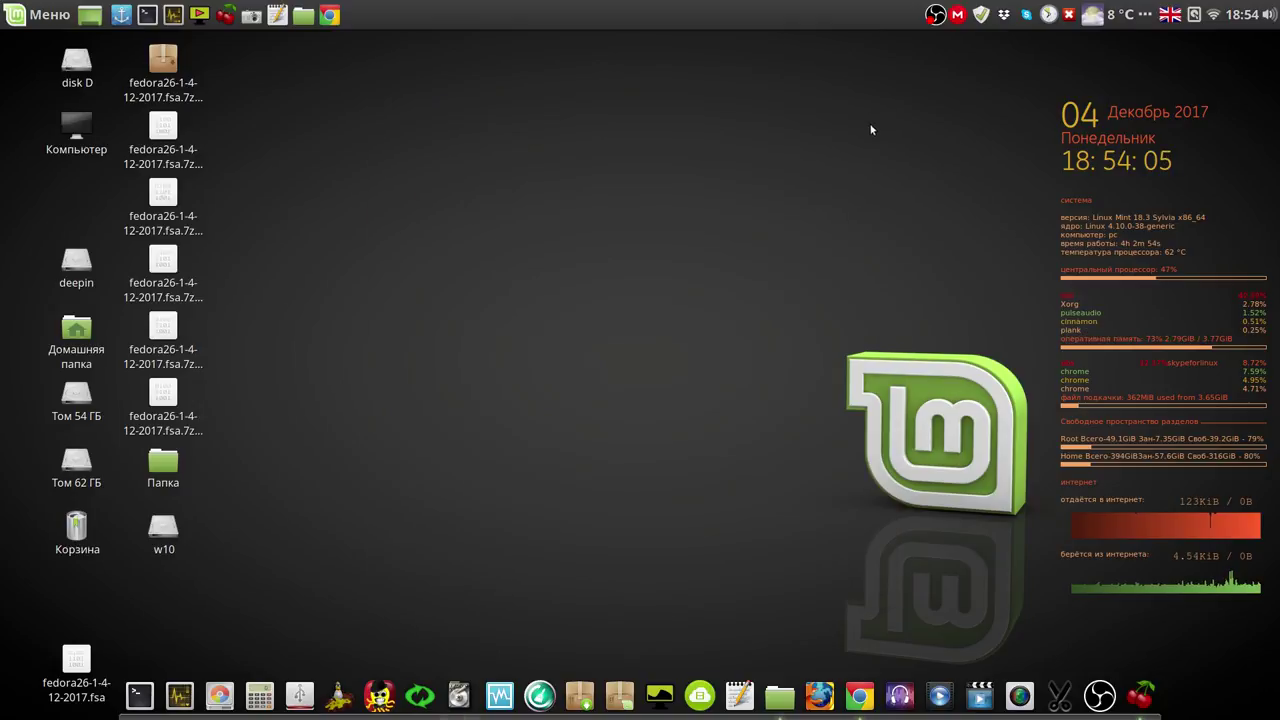
Step: Launch GParted, authenticating with the account password, and move its window toward the desktop's upper-left area
left_click(219, 698)
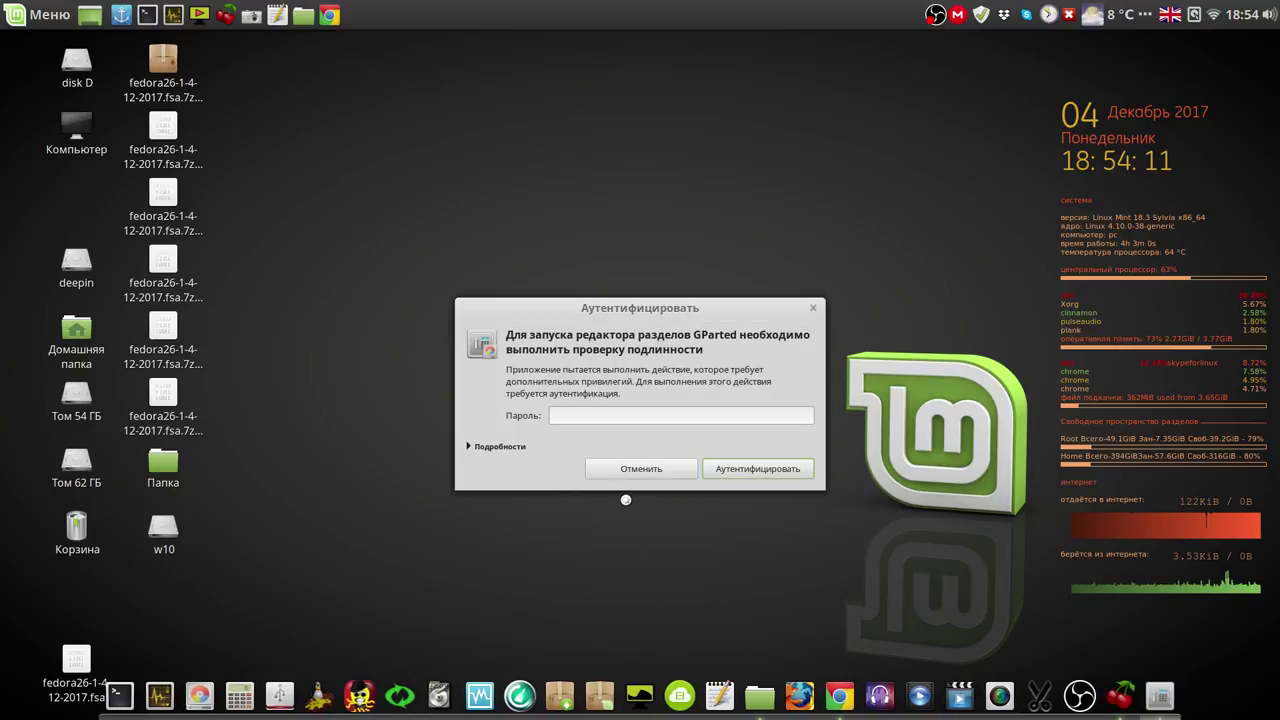
type("*")
key("Return")
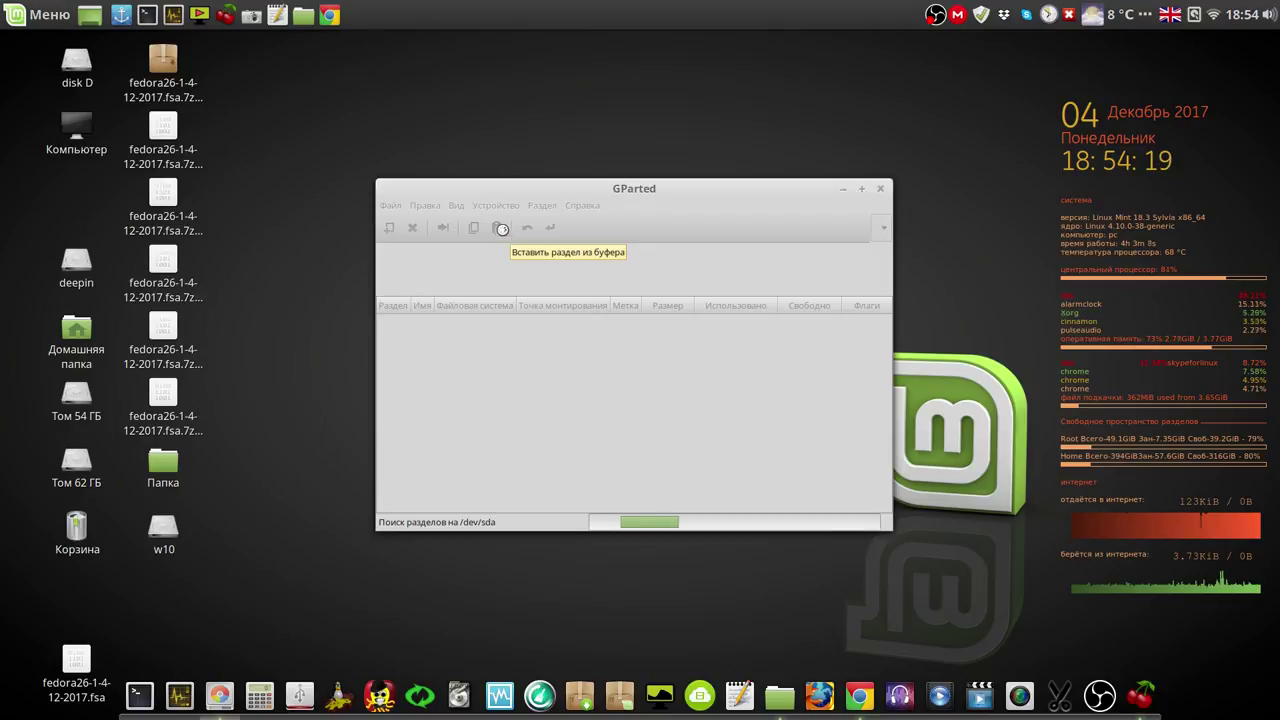
left_click_drag(526, 192, 351, 75)
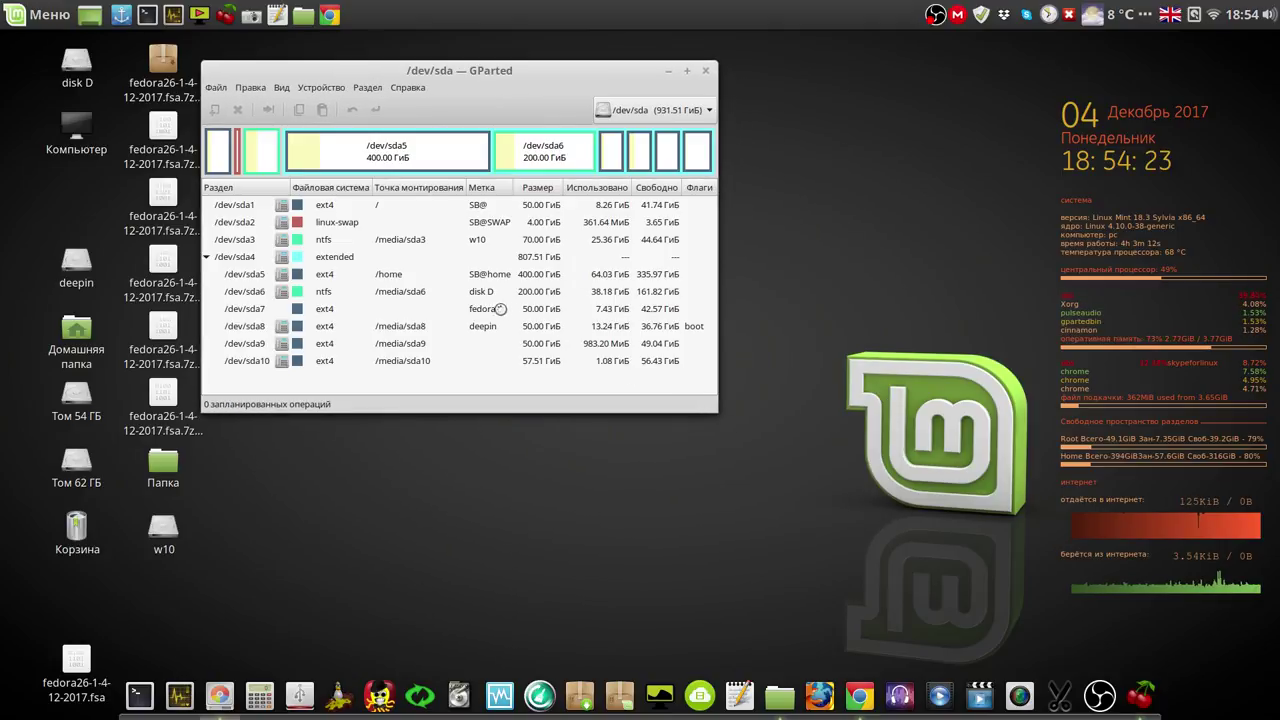
Step: Examine the label and space usage of partition /dev/sda7, and close GParted
left_click(401, 311)
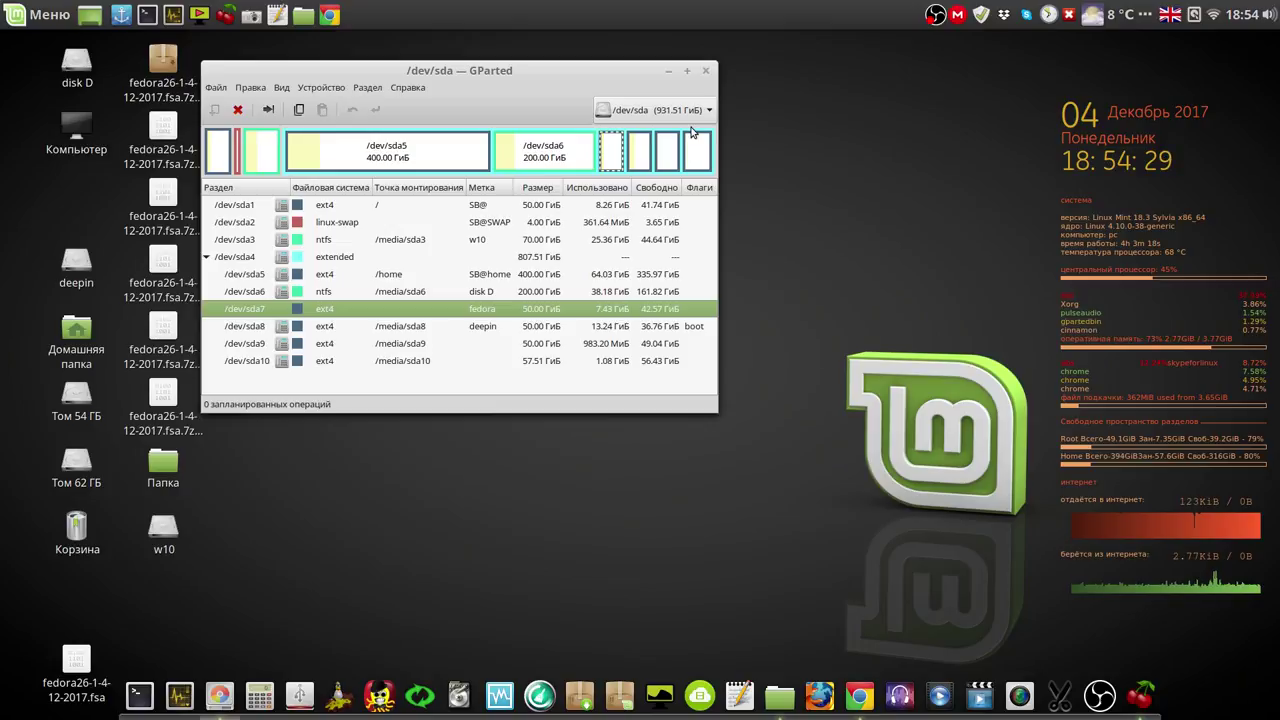
left_click(703, 72)
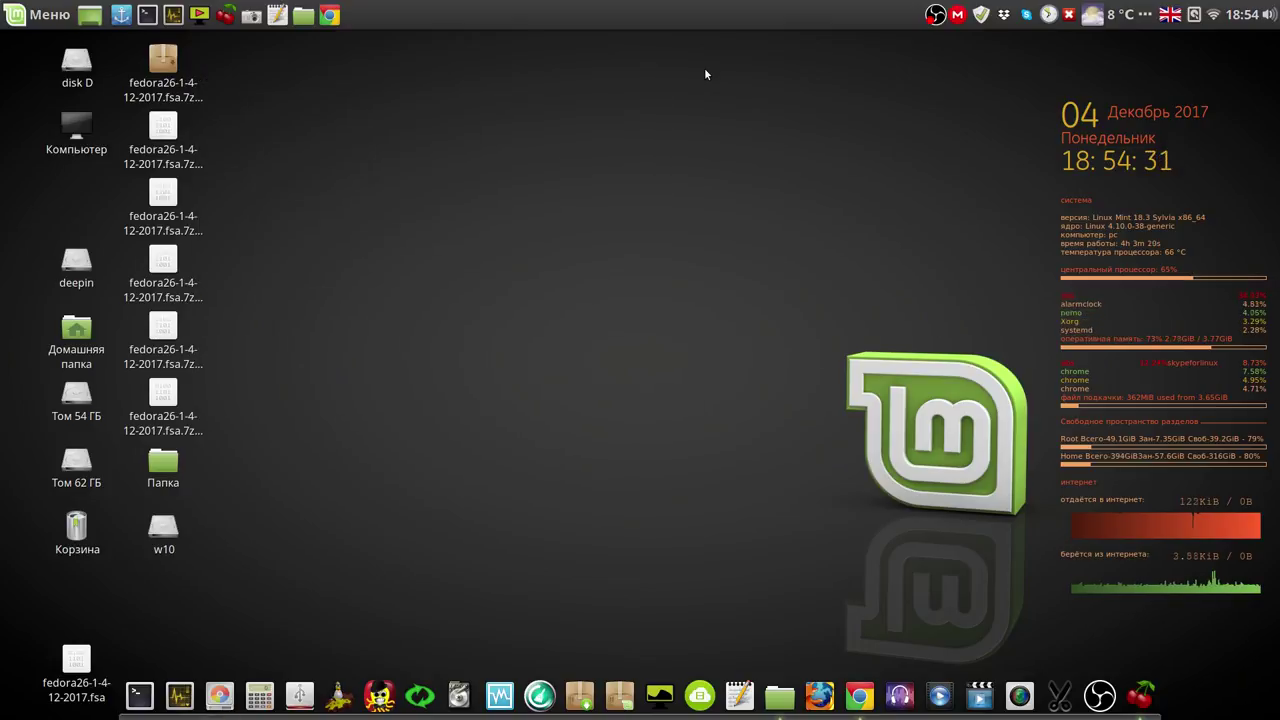
Step: Minimize OBS on the restored Fedora desktop and look through the categories of the application menu
right_click(935, 16)
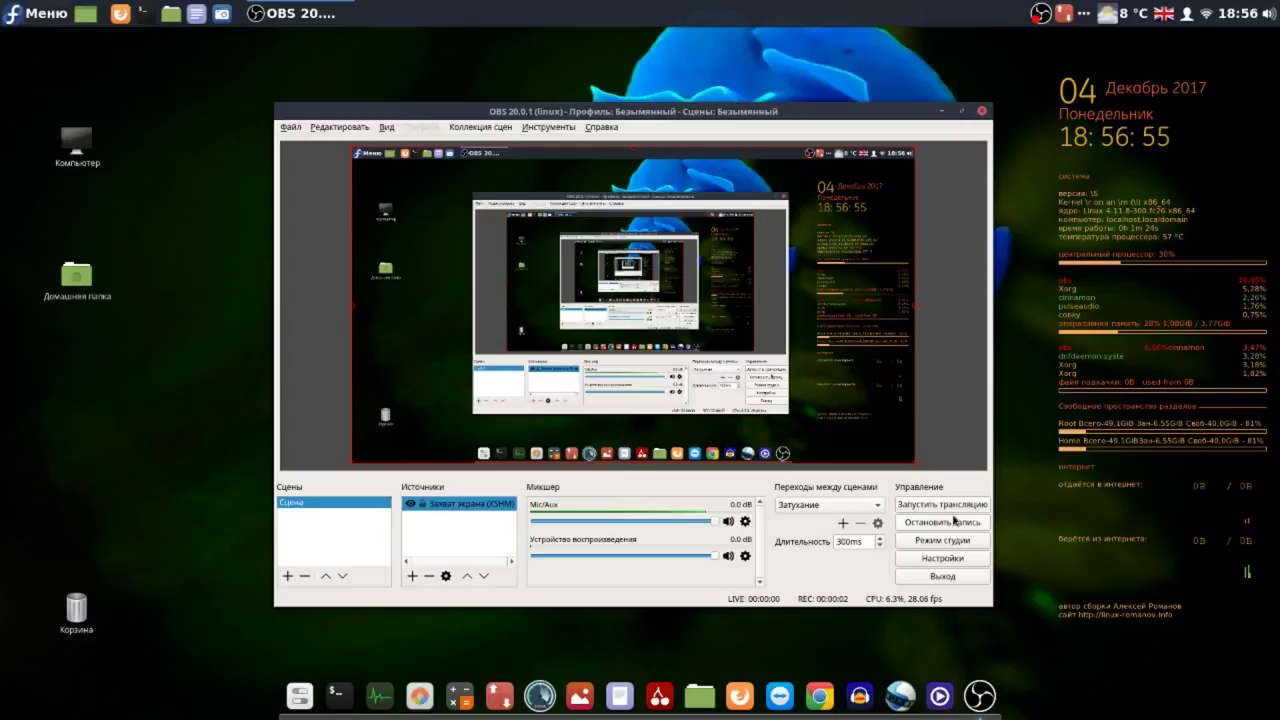
left_click(943, 113)
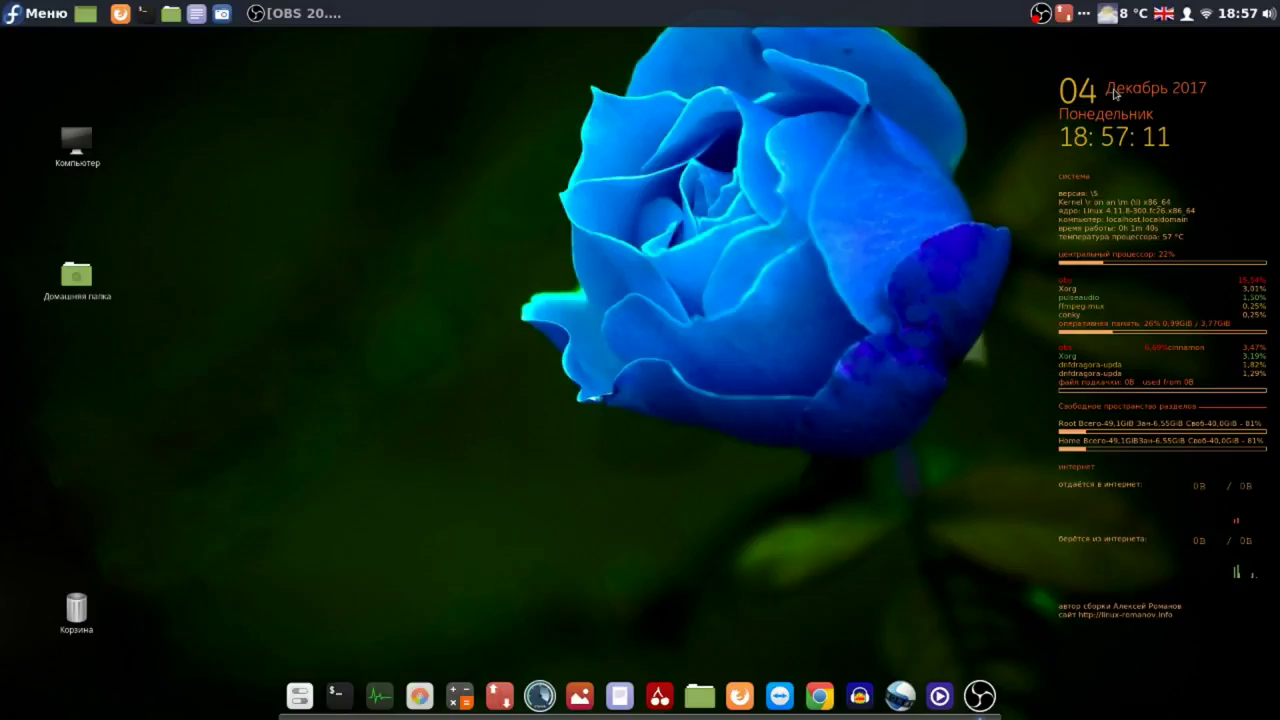
left_click(54, 24)
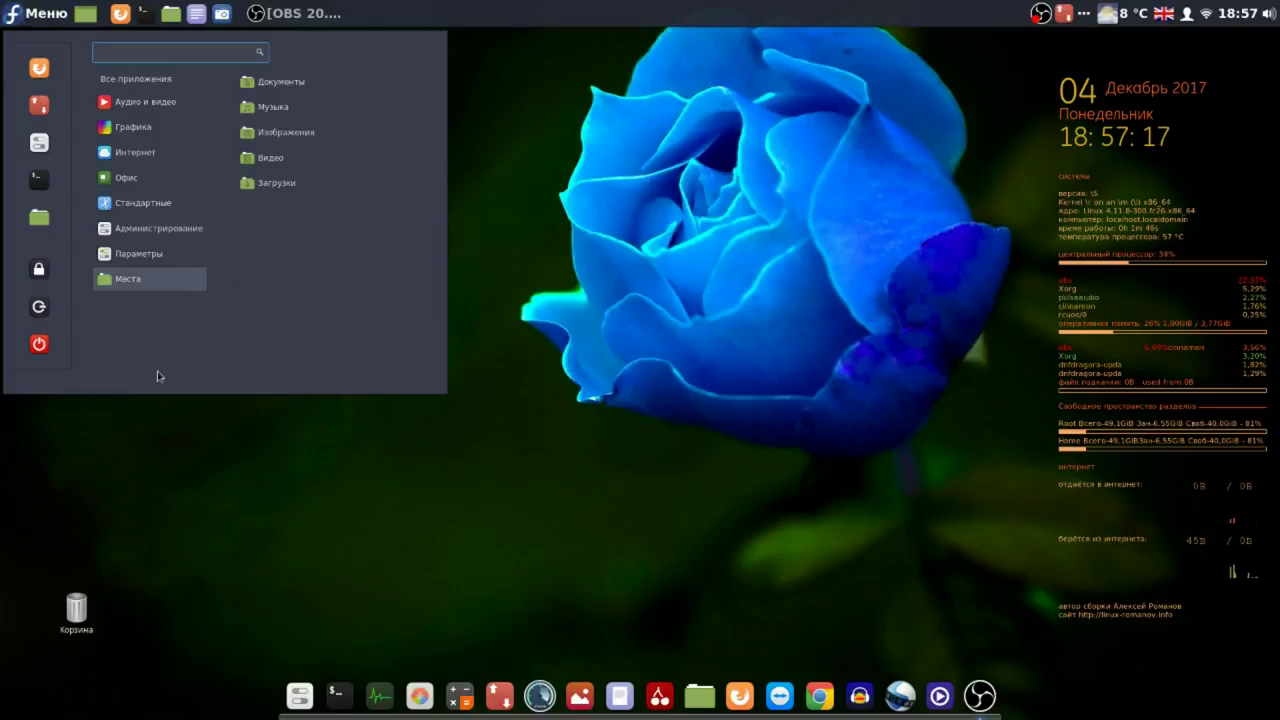
left_click(640, 19)
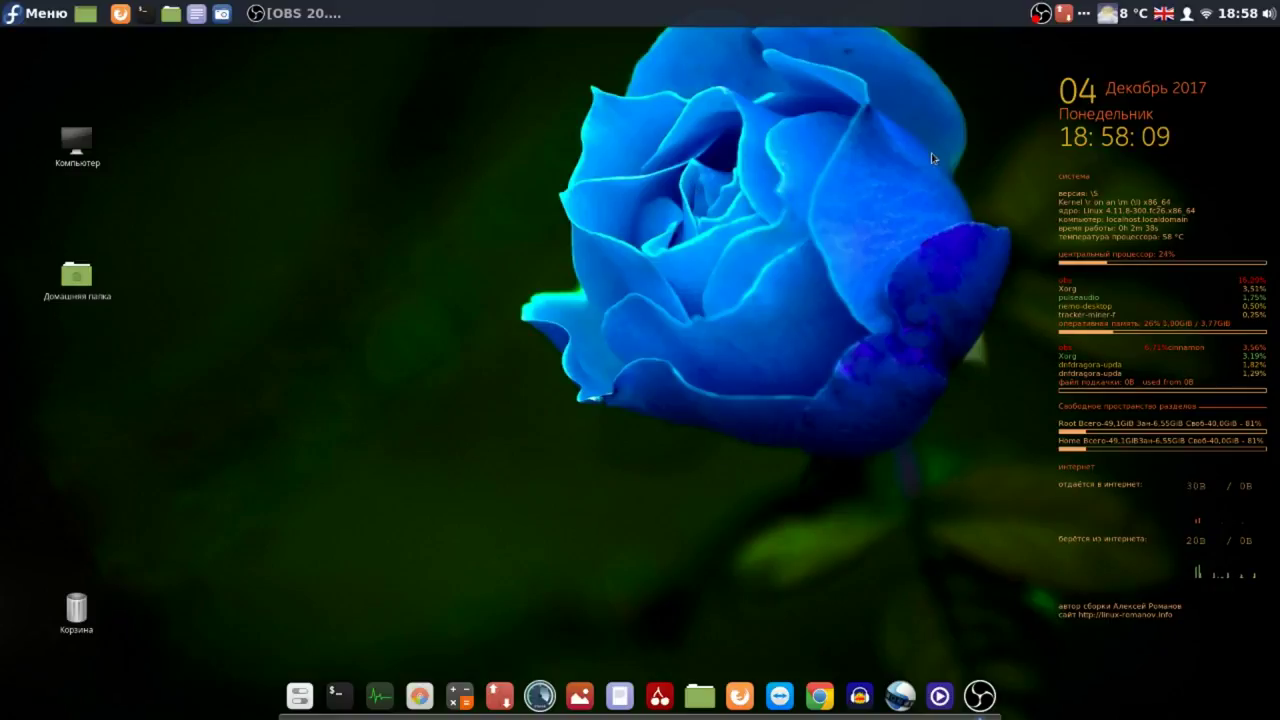
right_click(1042, 14)
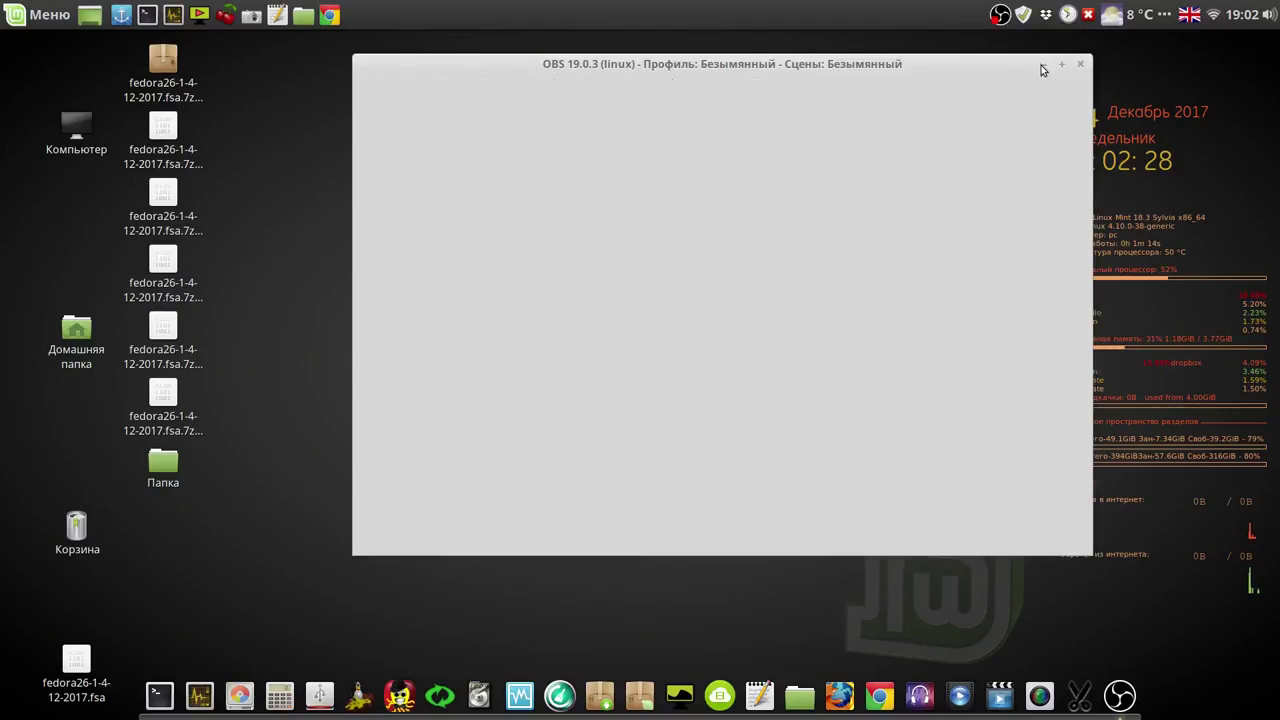
left_click(1041, 65)
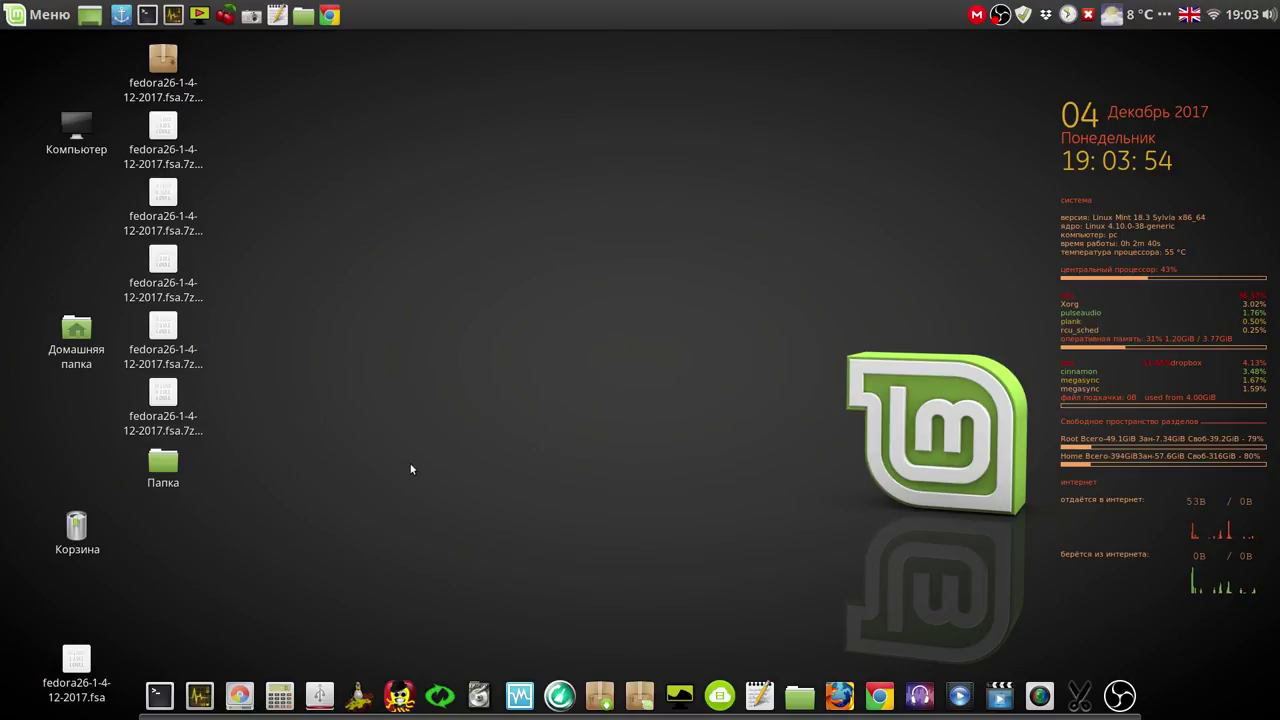
Step: Switch to Chrome and browse the Загрузчики Операционных Систем articles under Программы on the Компьютерные советы website
left_click(330, 18)
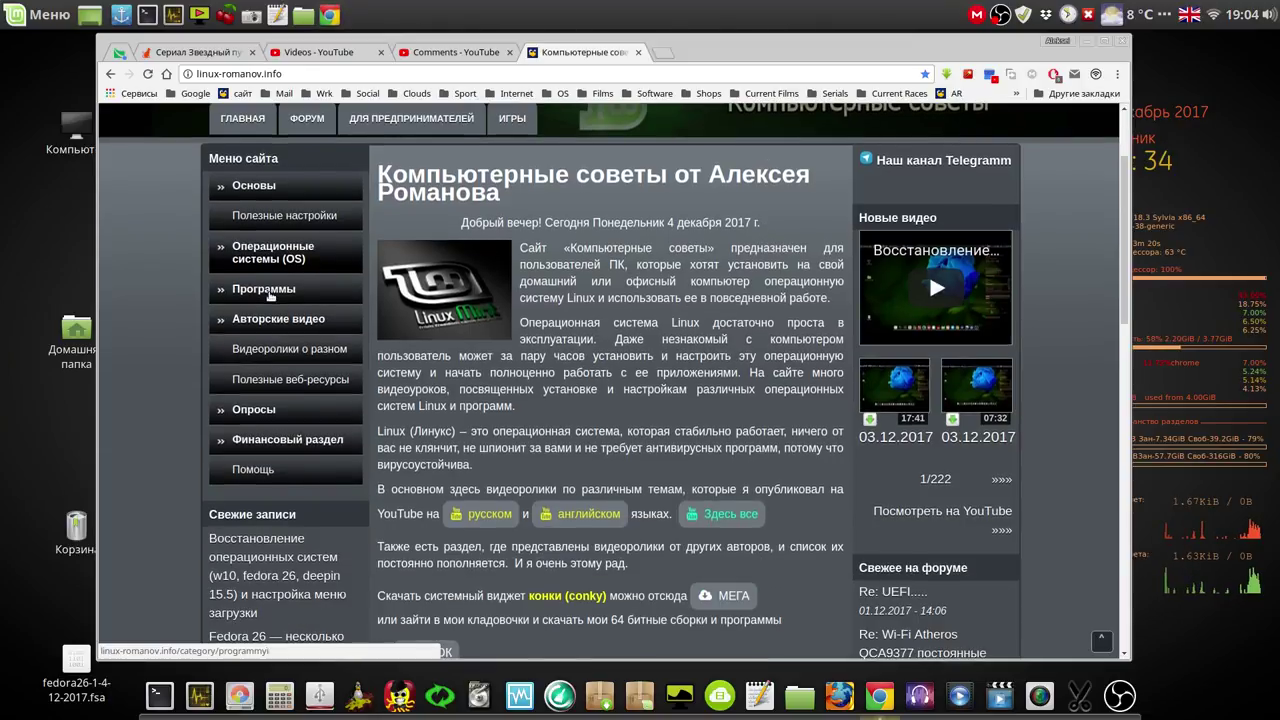
left_click(269, 296)
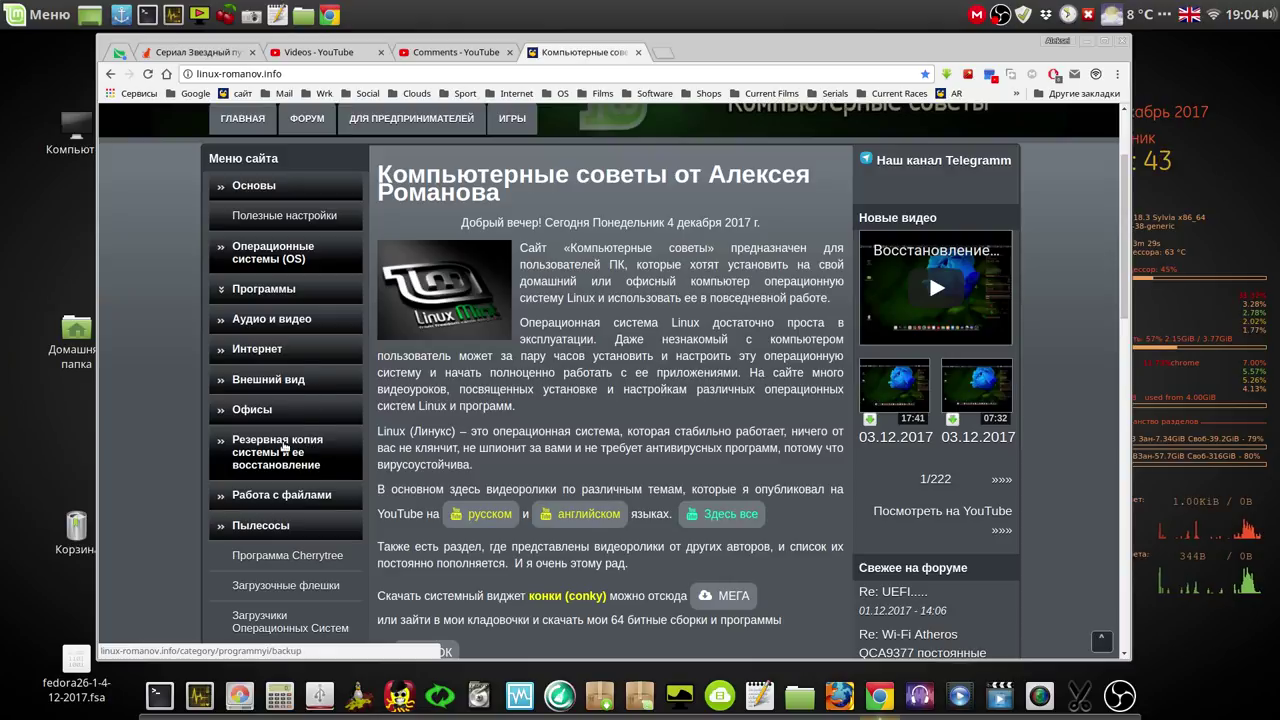
scroll(290, 450, "down", 3)
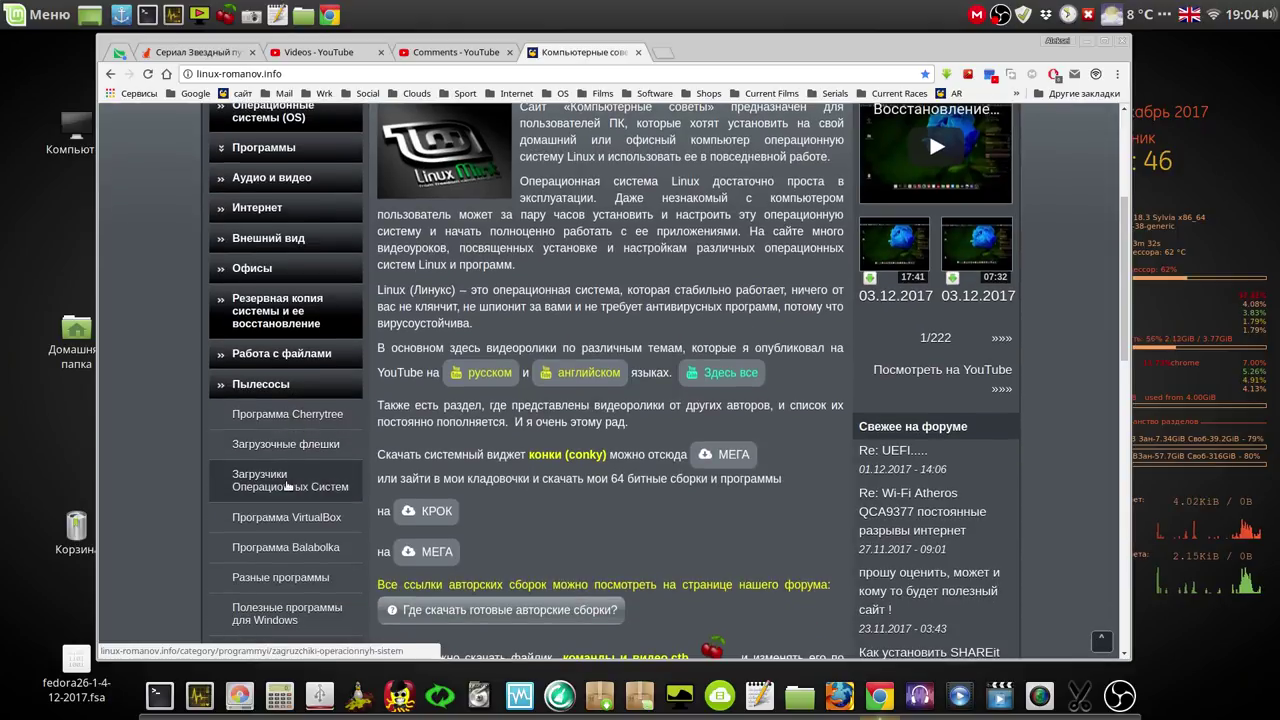
left_click(288, 486)
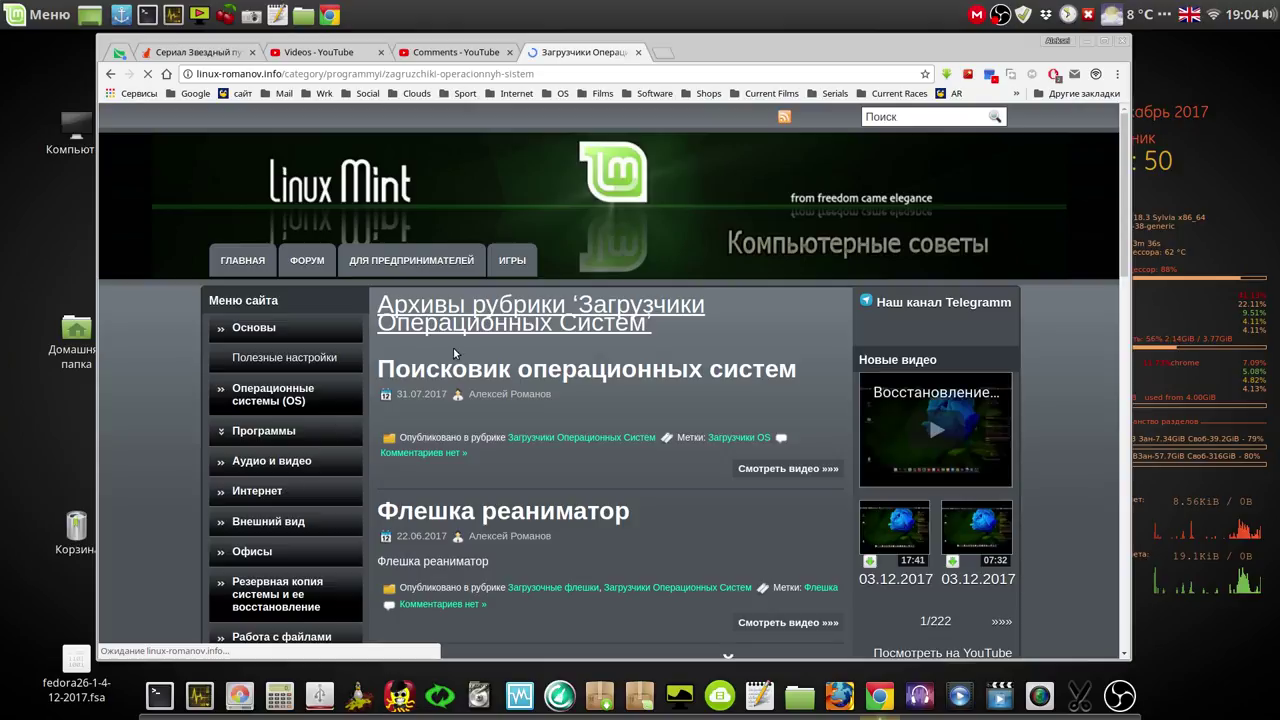
left_click_drag(1125, 244, 1094, 346)
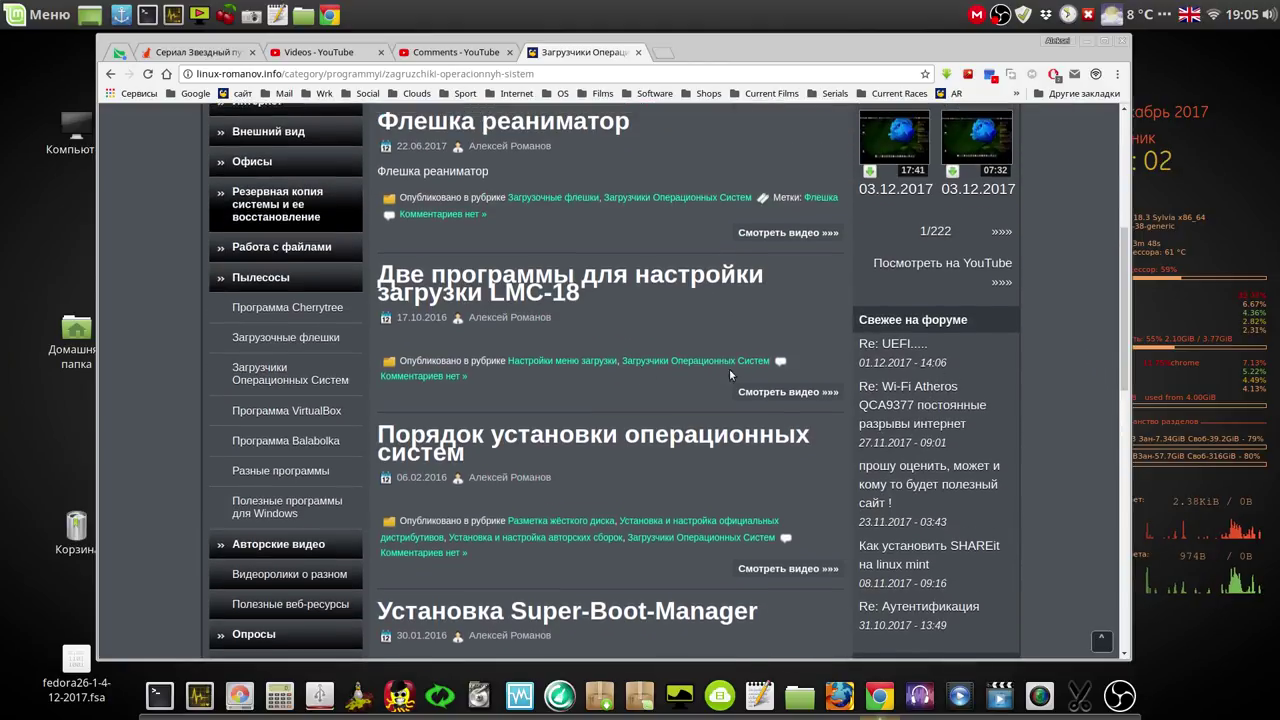
Step: Open the Загрузочные флешки category and look through its articles
left_click(317, 340)
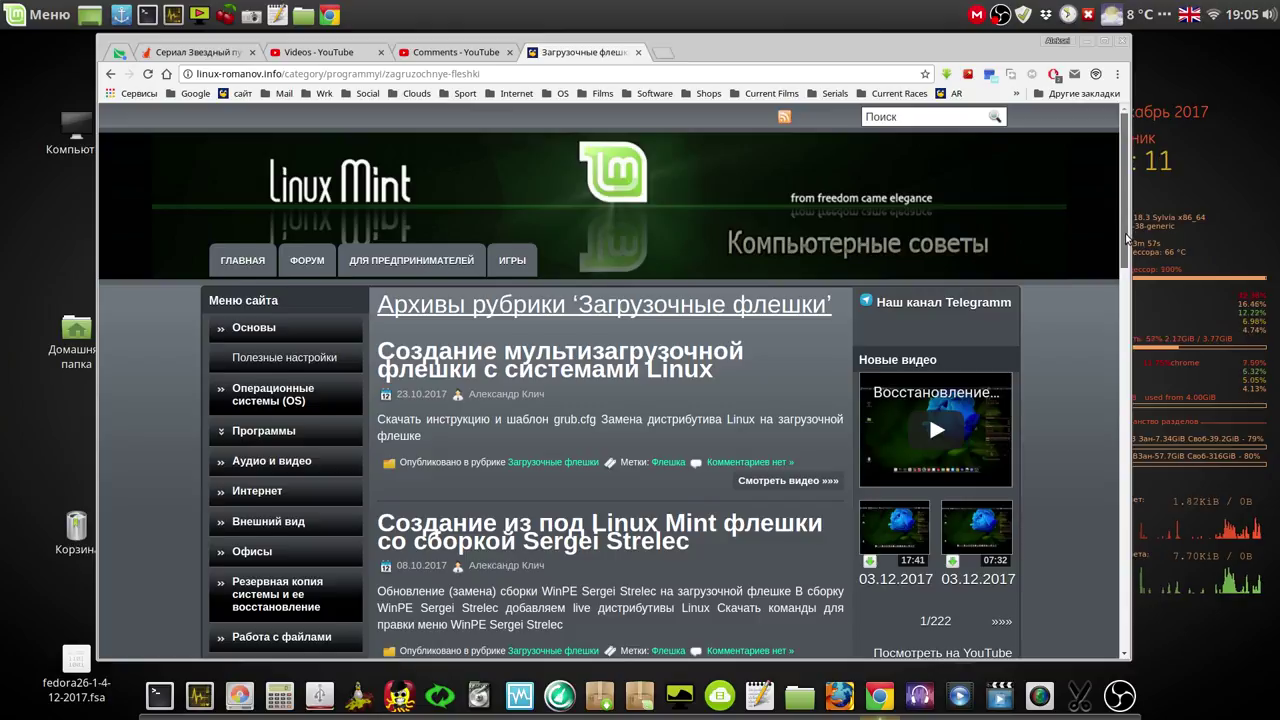
left_click_drag(1127, 237, 1121, 167)
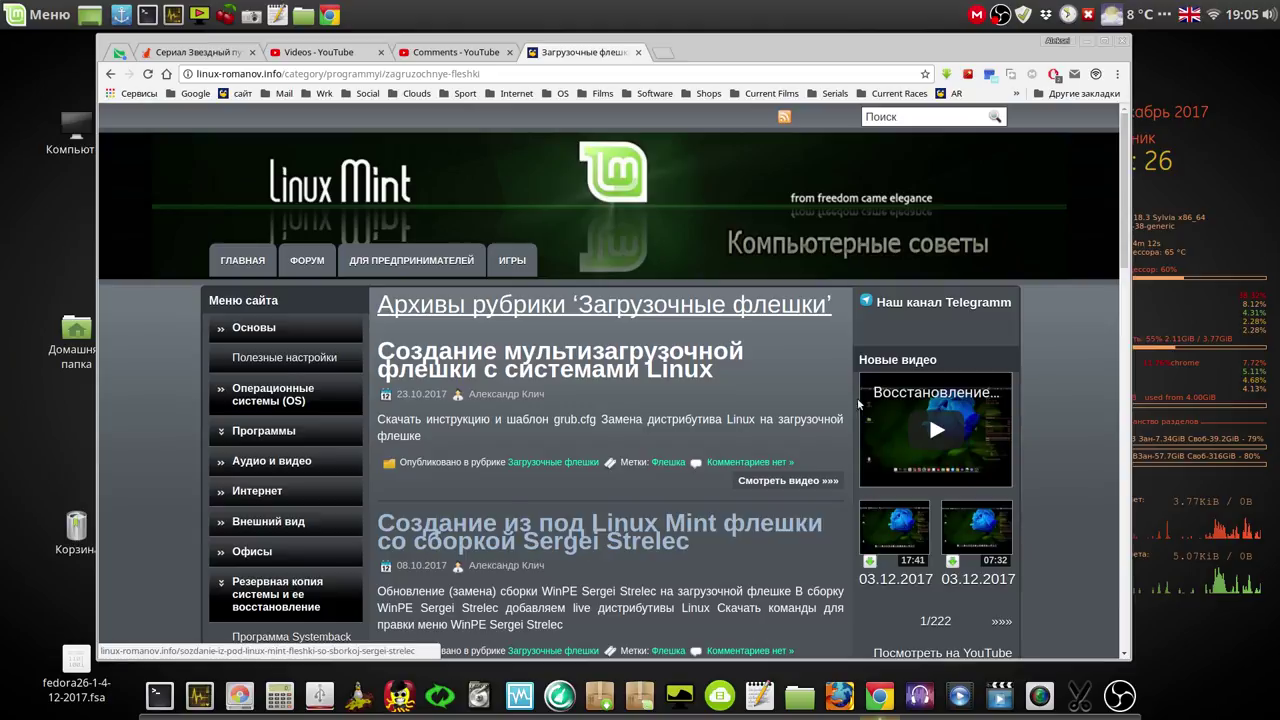
Step: Open the Программа FSarchiver category under Резервная копия системы и ее восстановление and look through its articles down to the oldest entry
left_click_drag(1122, 244, 1114, 309)
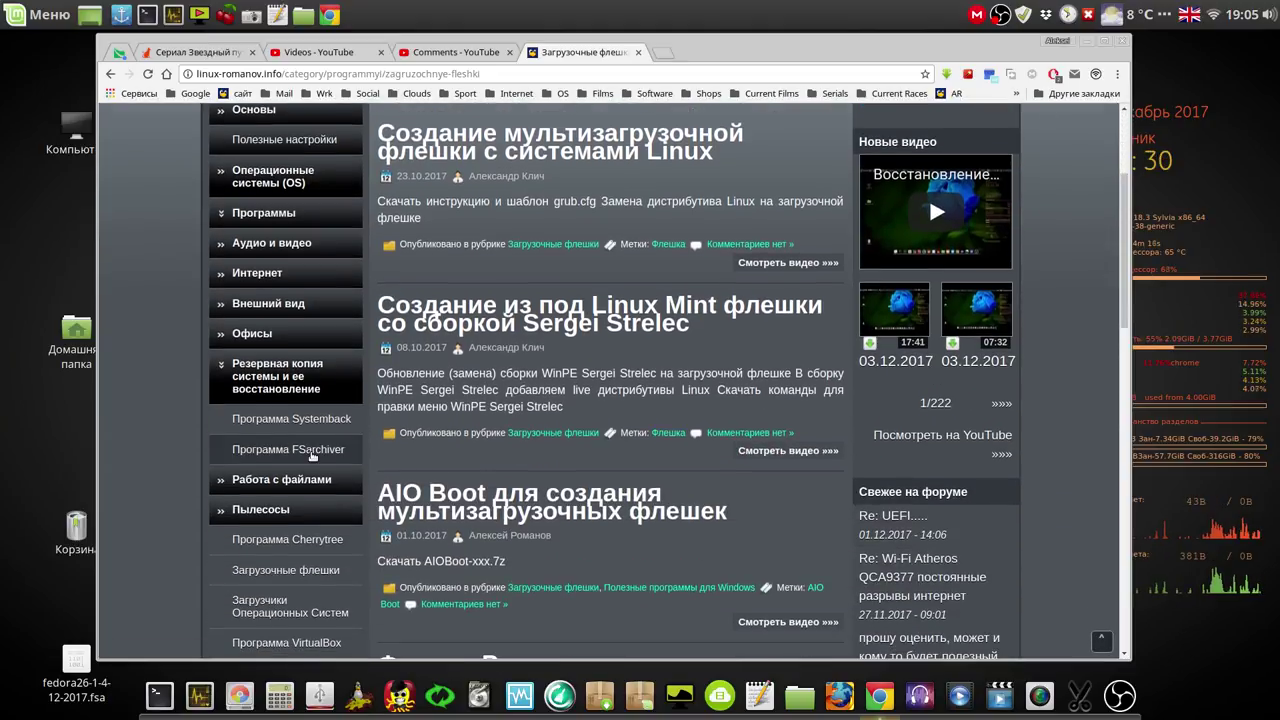
left_click(310, 452)
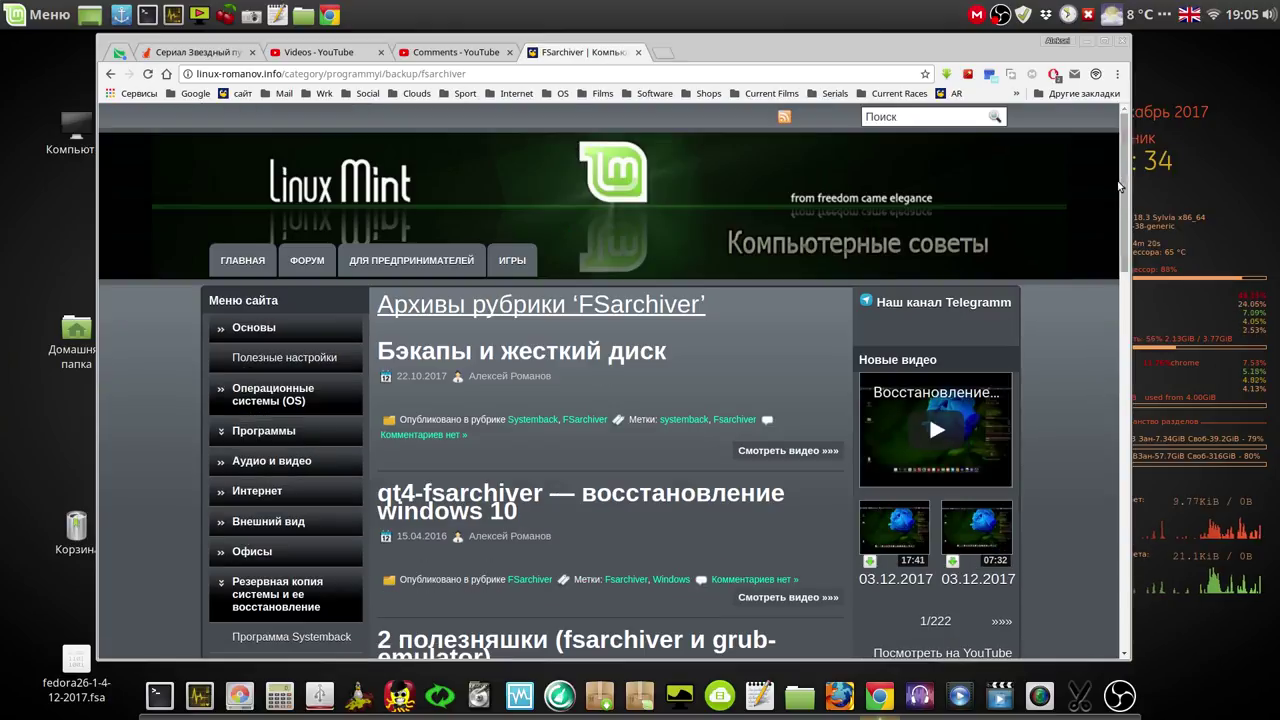
left_click_drag(1121, 187, 1117, 523)
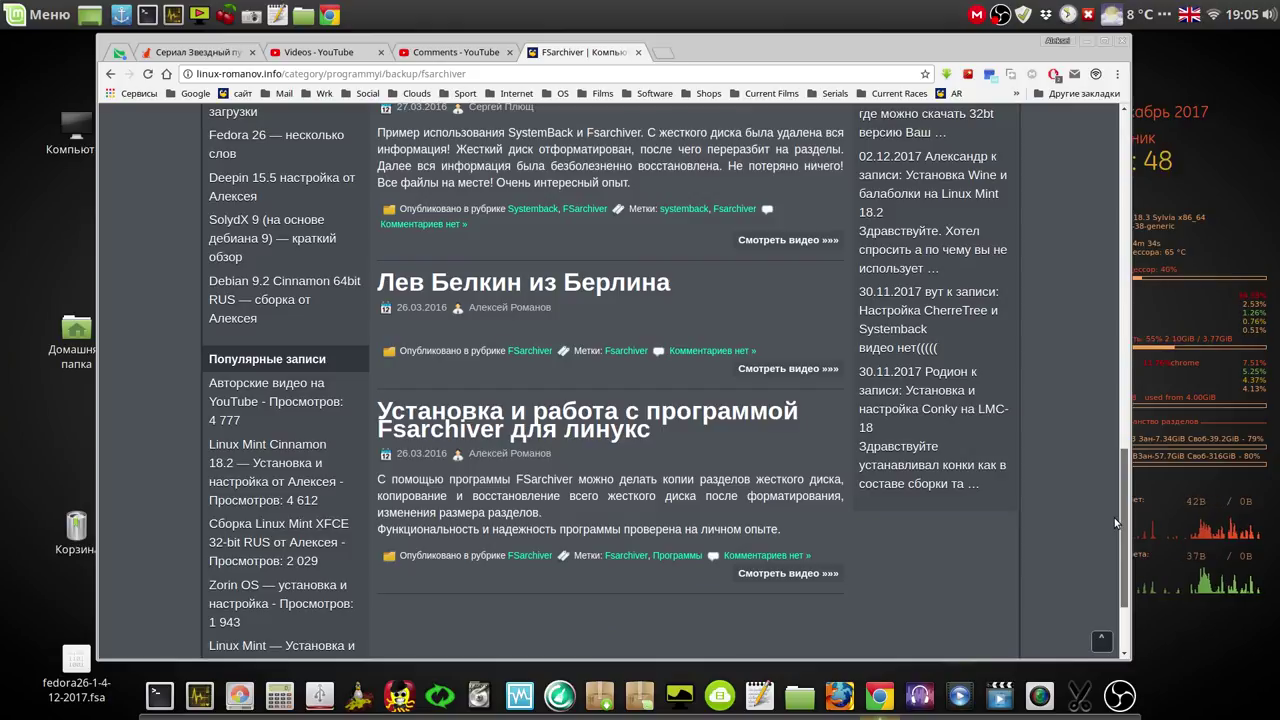
left_click_drag(1114, 517, 1116, 537)
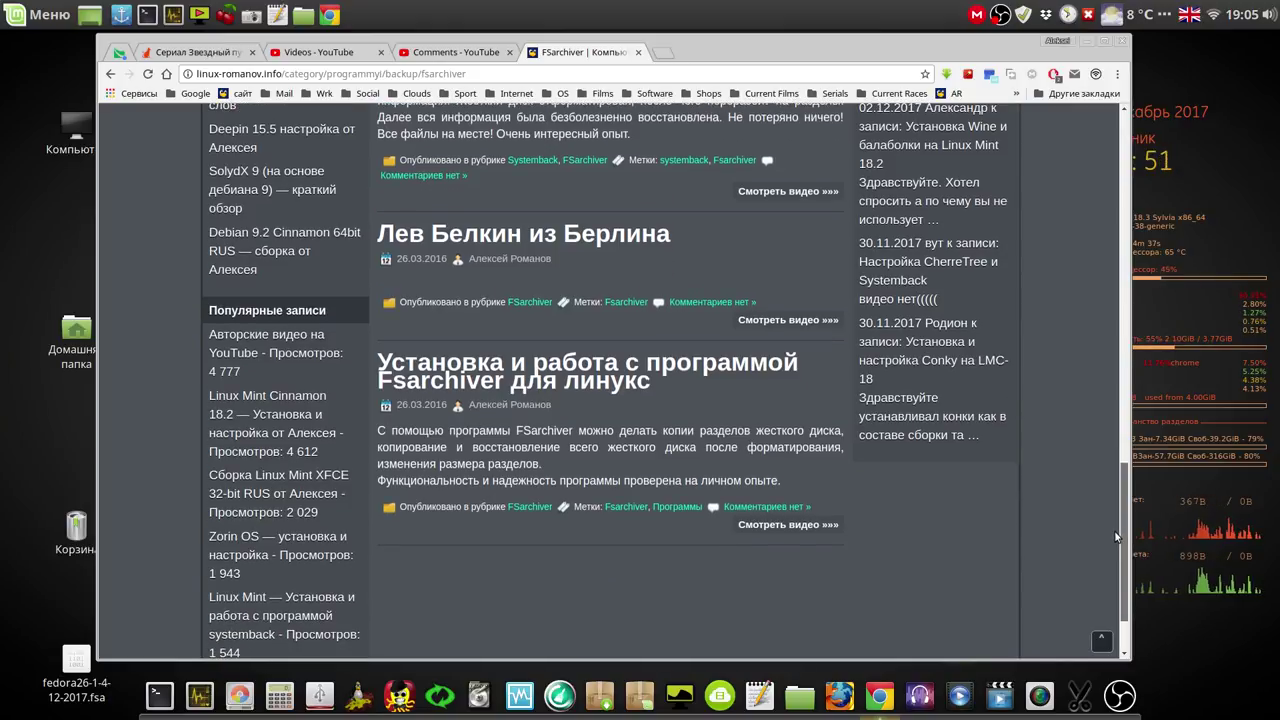
left_click_drag(1116, 537, 1116, 538)
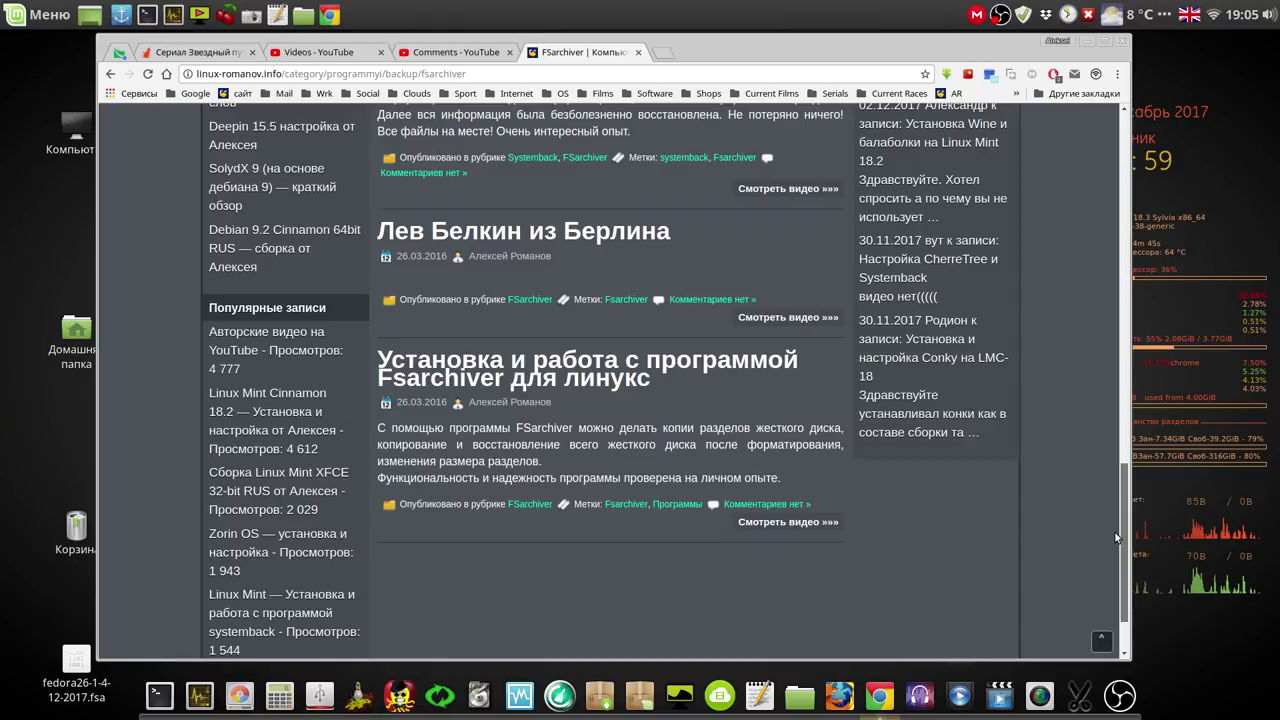
scroll(1084, 518, "up", 1)
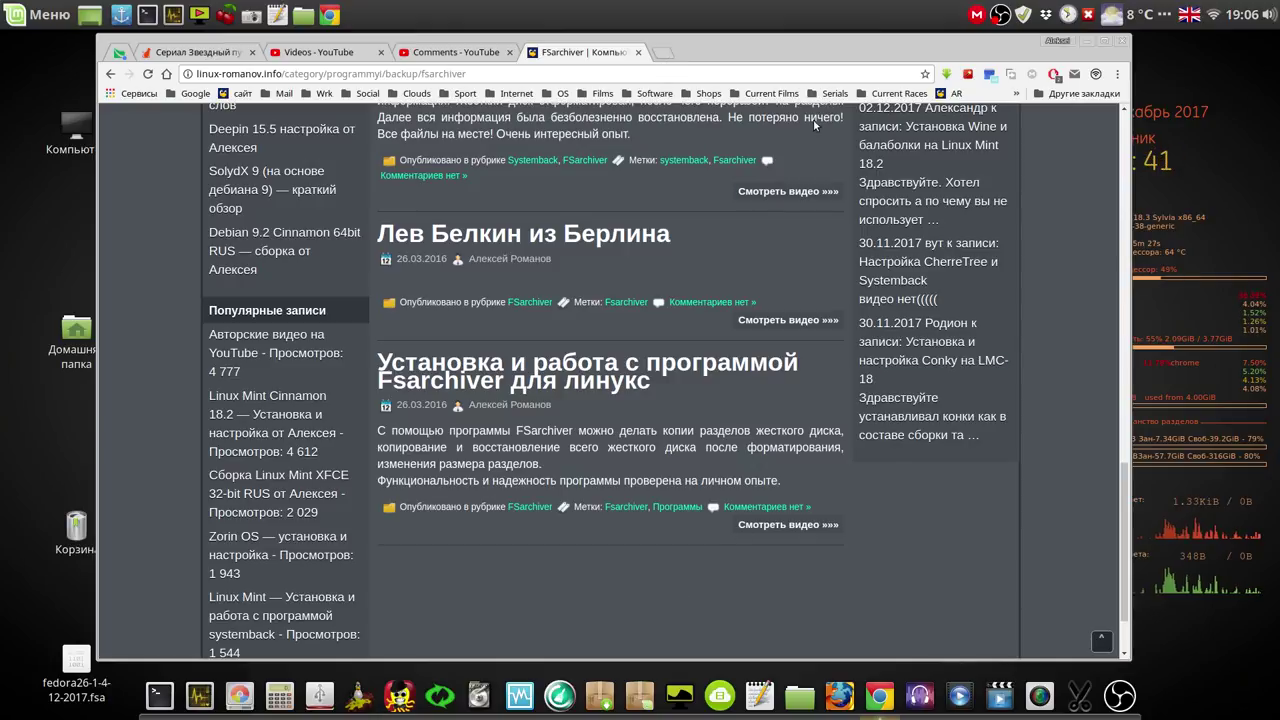
left_click_drag(1120, 485, 1111, 120)
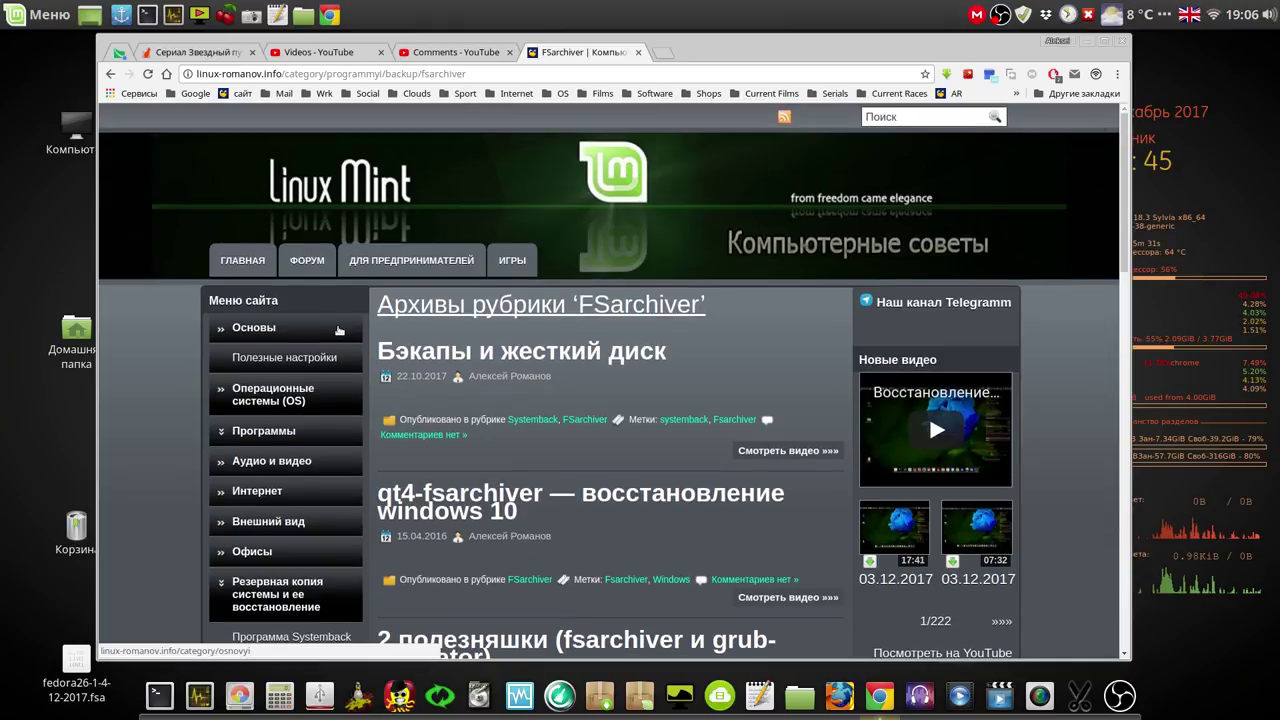
Step: Return to the website's home page and open the КРОК cloud storage holding the 64-bit builds and programs
left_click(255, 268)
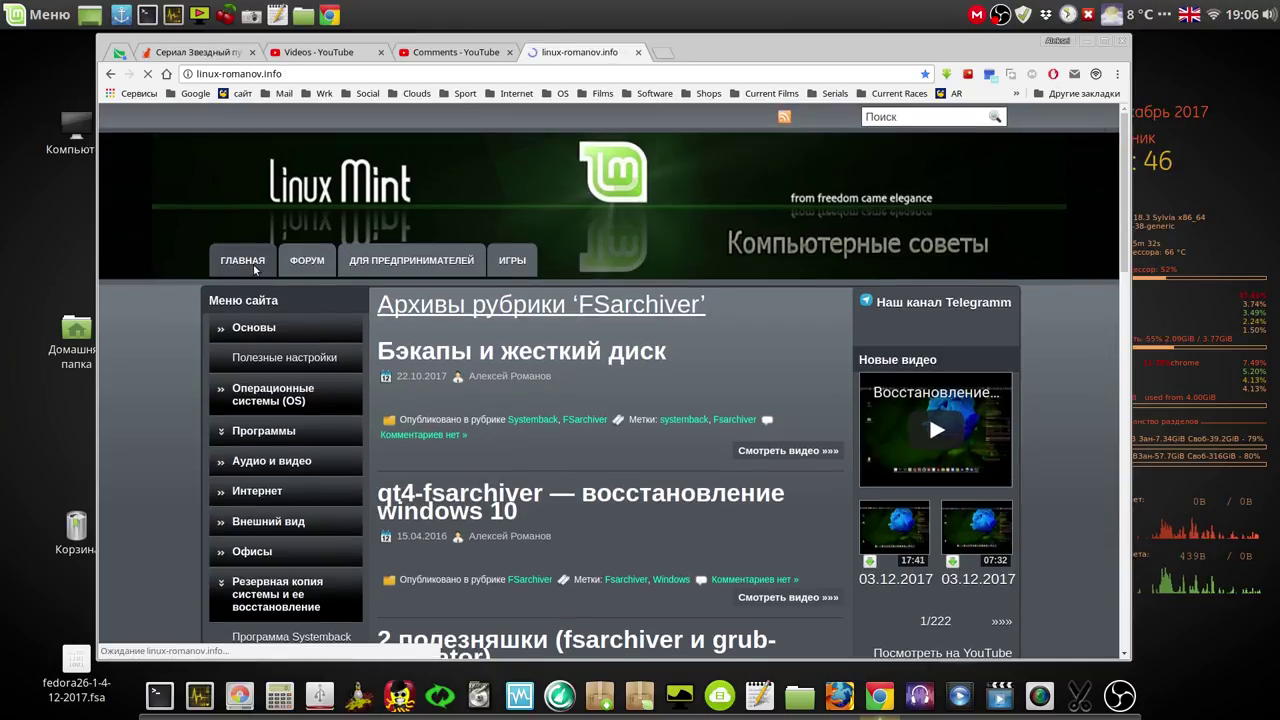
scroll(711, 490, "down", 1)
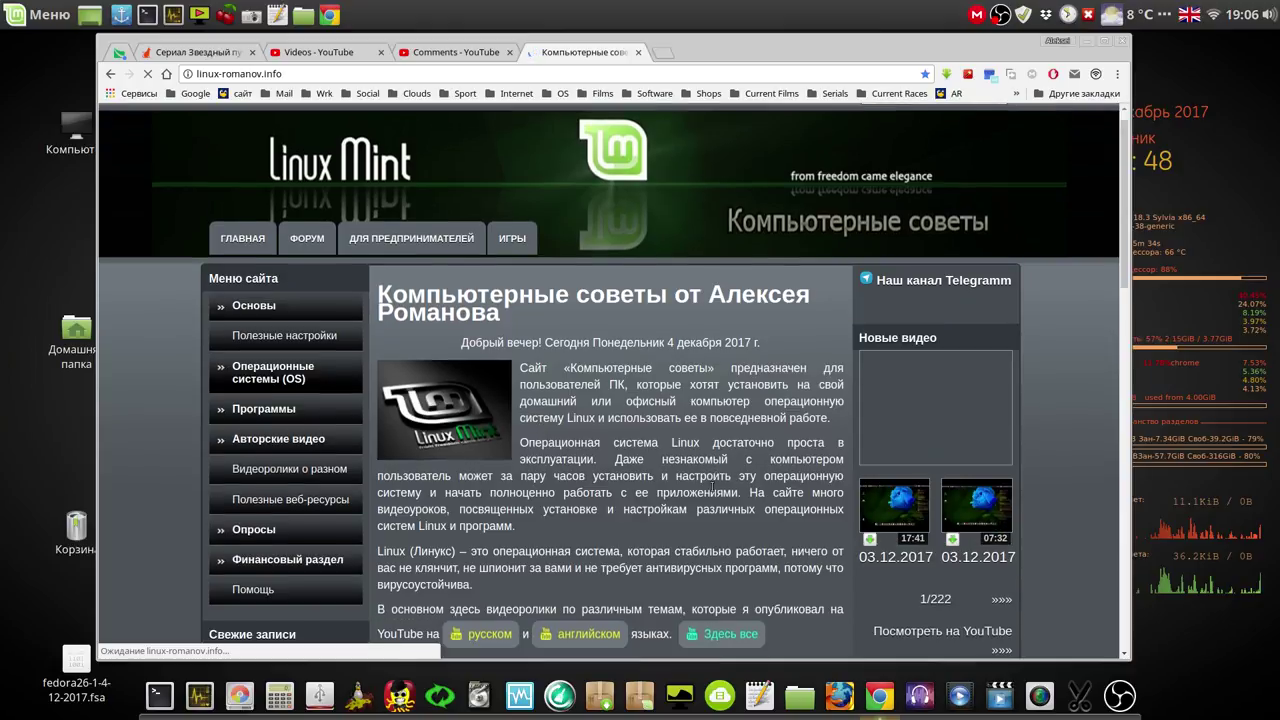
scroll(600, 520, "down", 3)
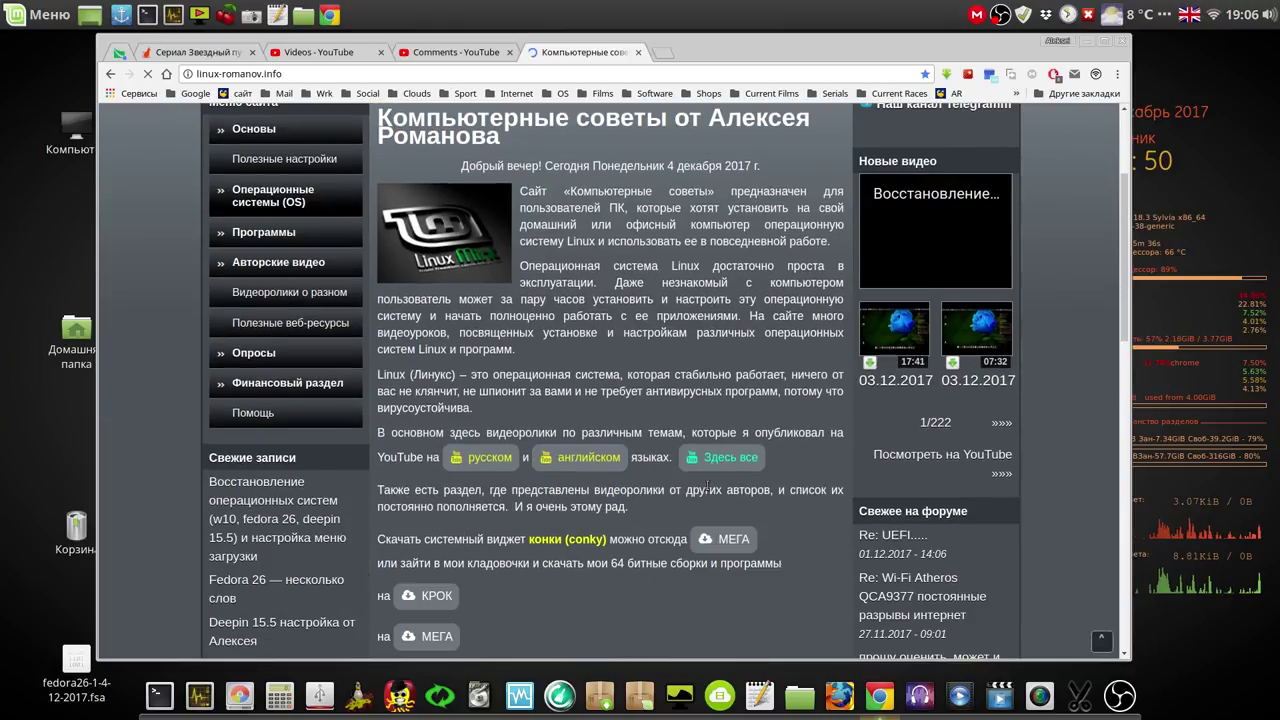
left_click(431, 598)
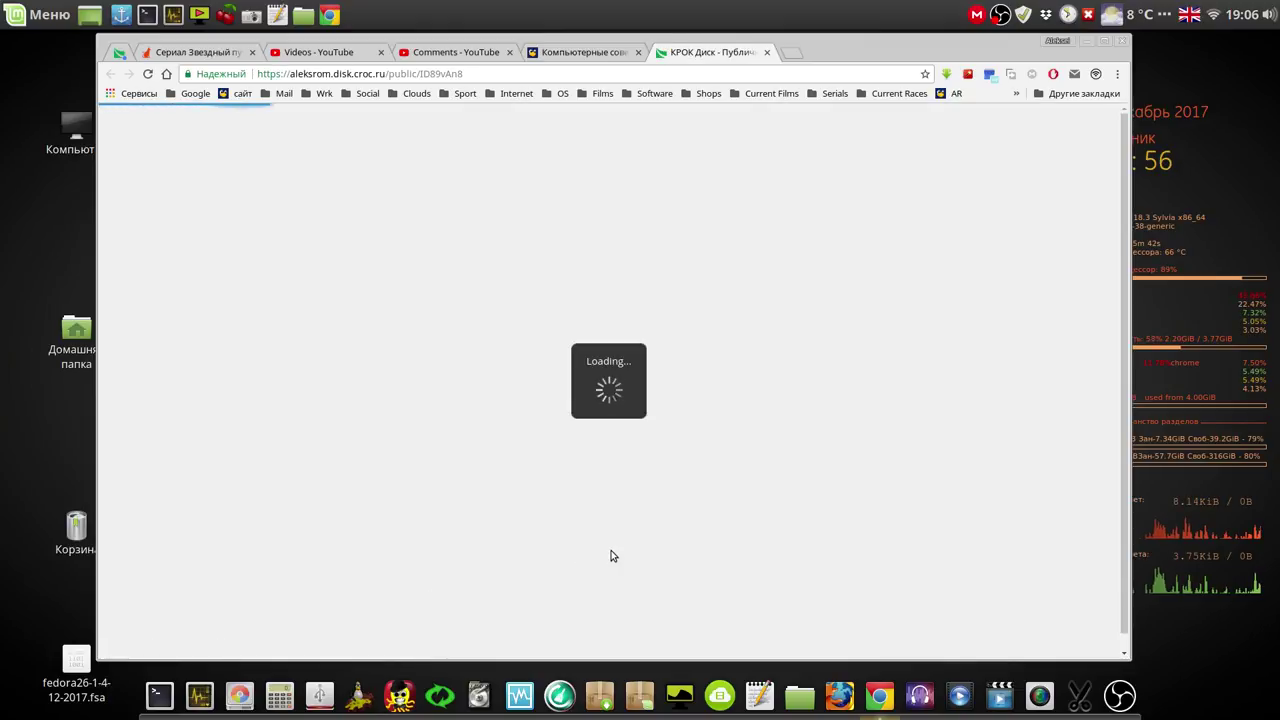
Step: Open the Limux Mint folder among the Linux builds, show it as a grid, and enter the LM-18.2 Cinnamon folder
left_click(403, 304)
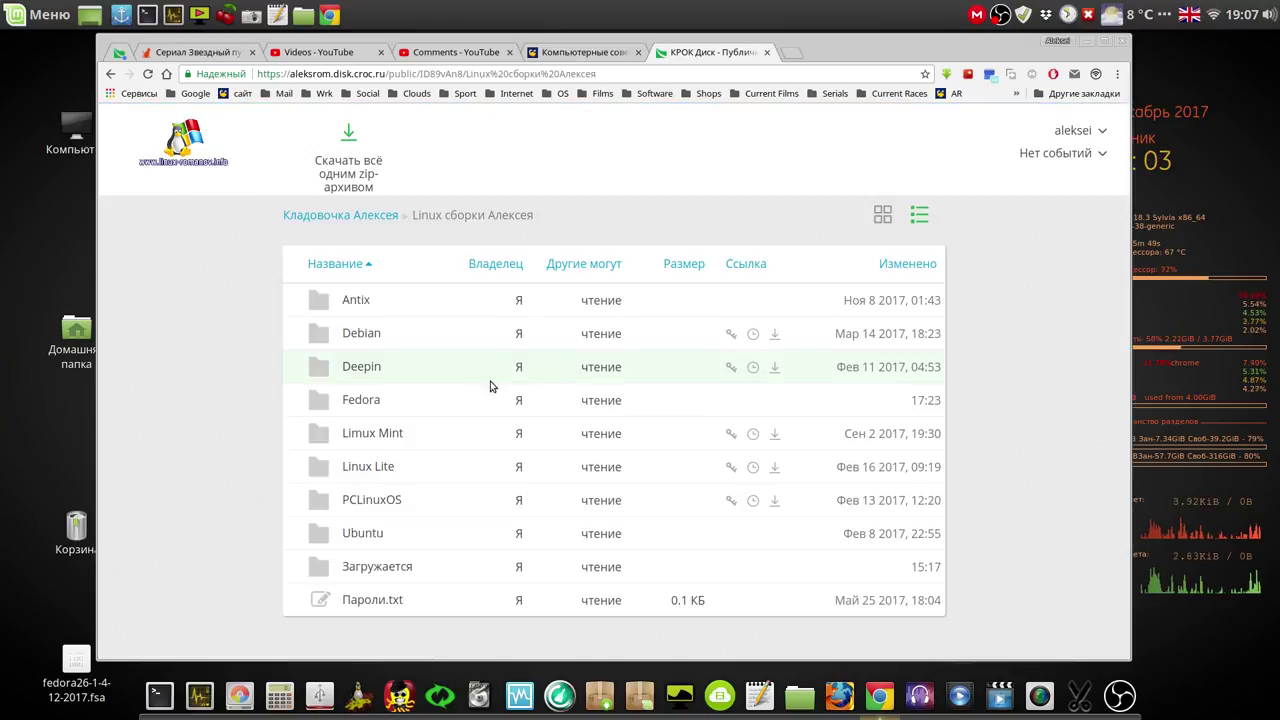
left_click(389, 433)
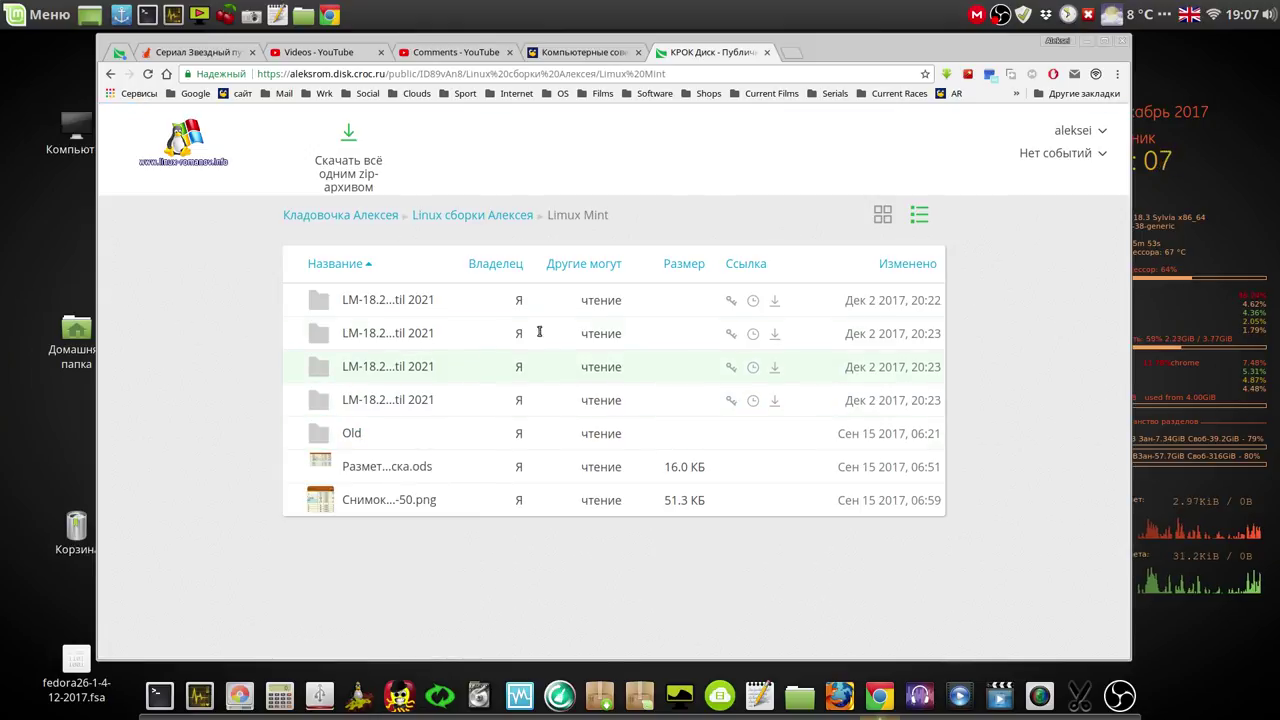
left_click(883, 215)
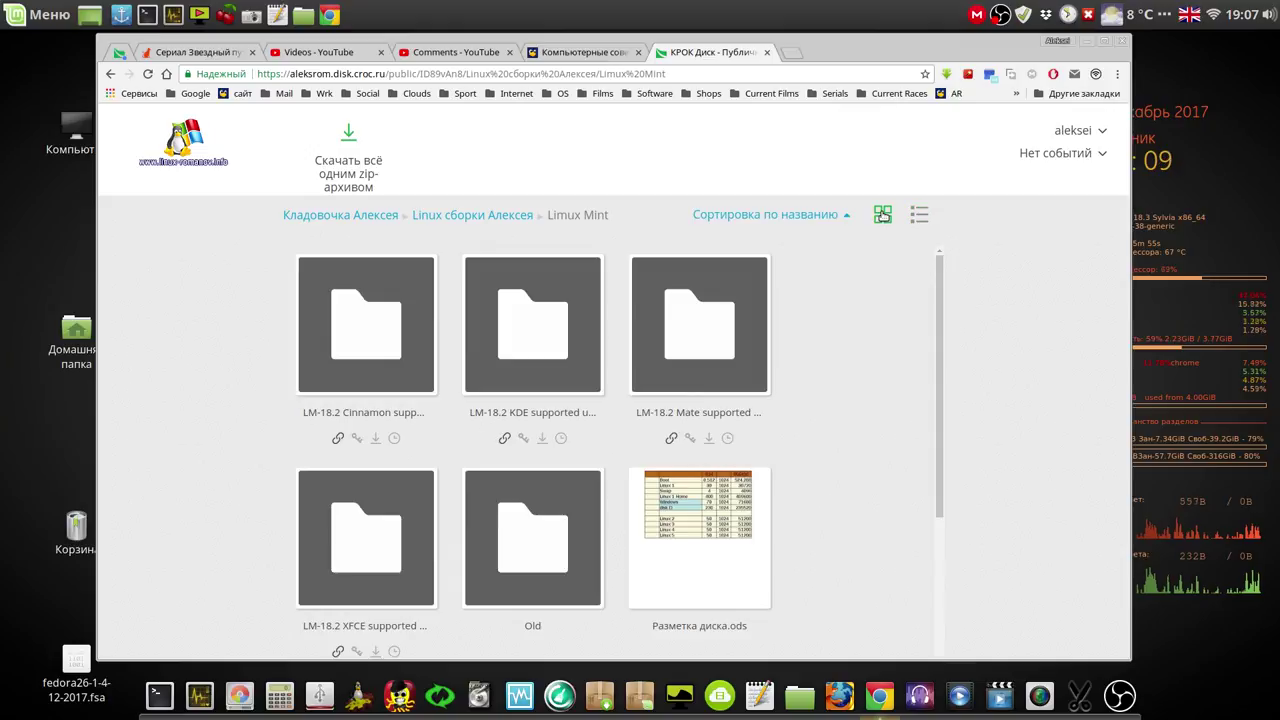
left_click(378, 362)
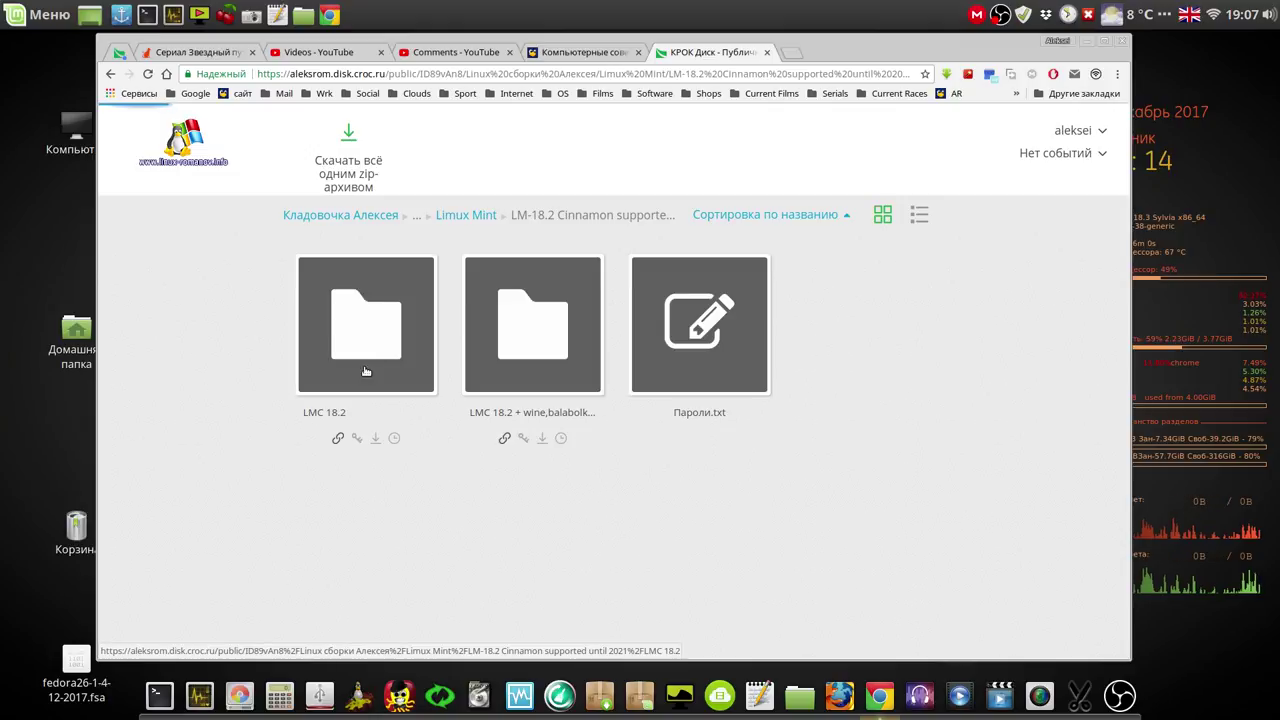
Step: Open the LMC 18.2 folder to view its ISO image and accompanying files
left_click(366, 371)
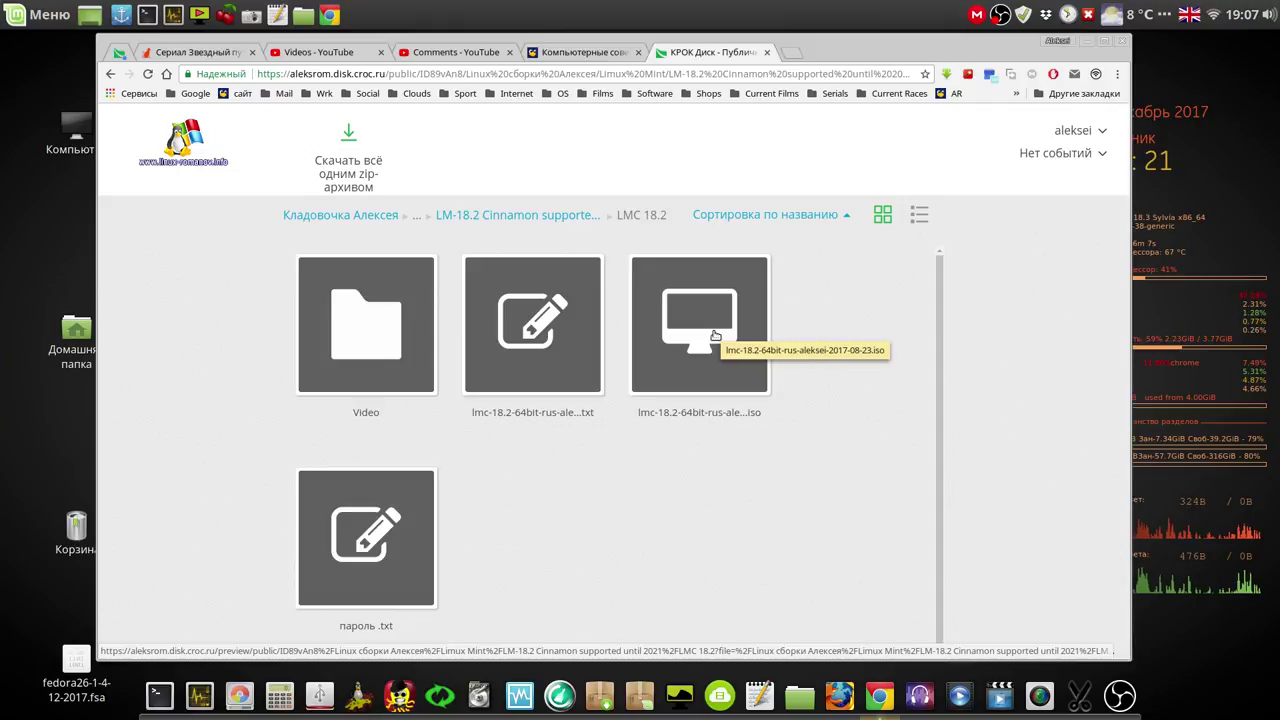
Step: Open the qt4-fsarchiver project's files on SourceForge in a new tab and view the deb-Pakete folder under qt5-fsarchiver
left_click(792, 53)
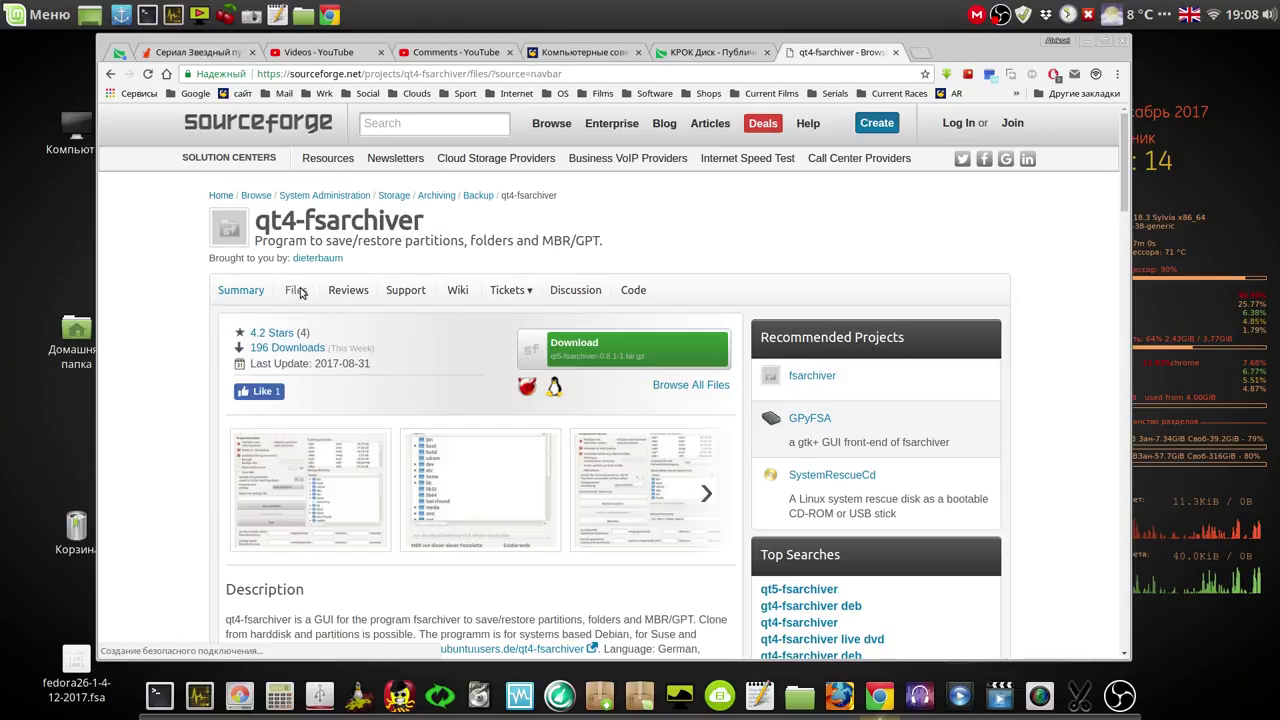
left_click(275, 407)
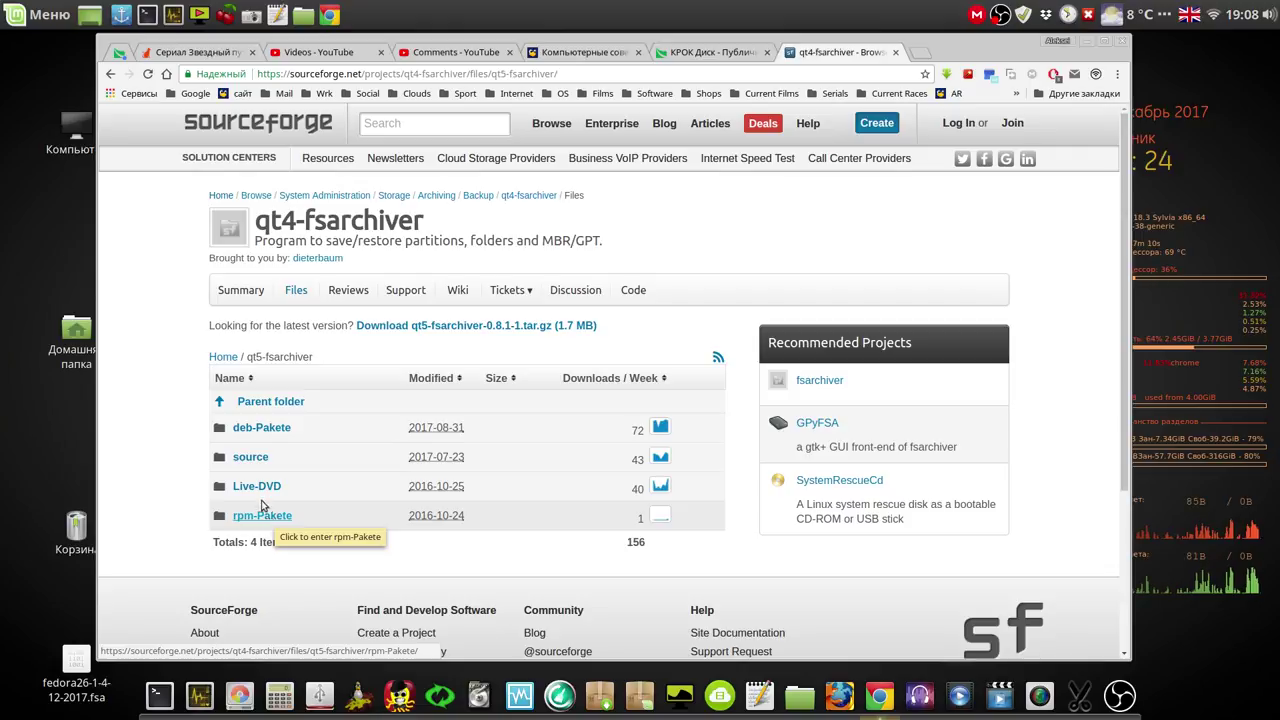
left_click(266, 432)
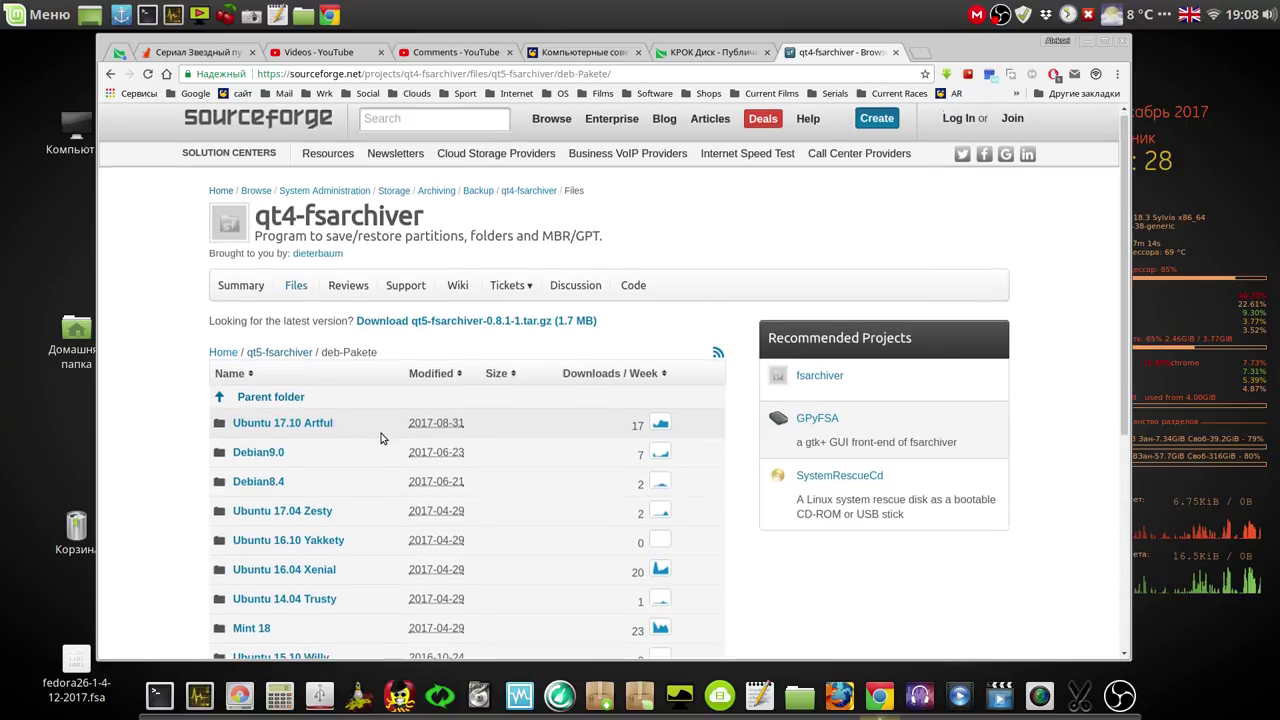
scroll(380, 437, "down", 1)
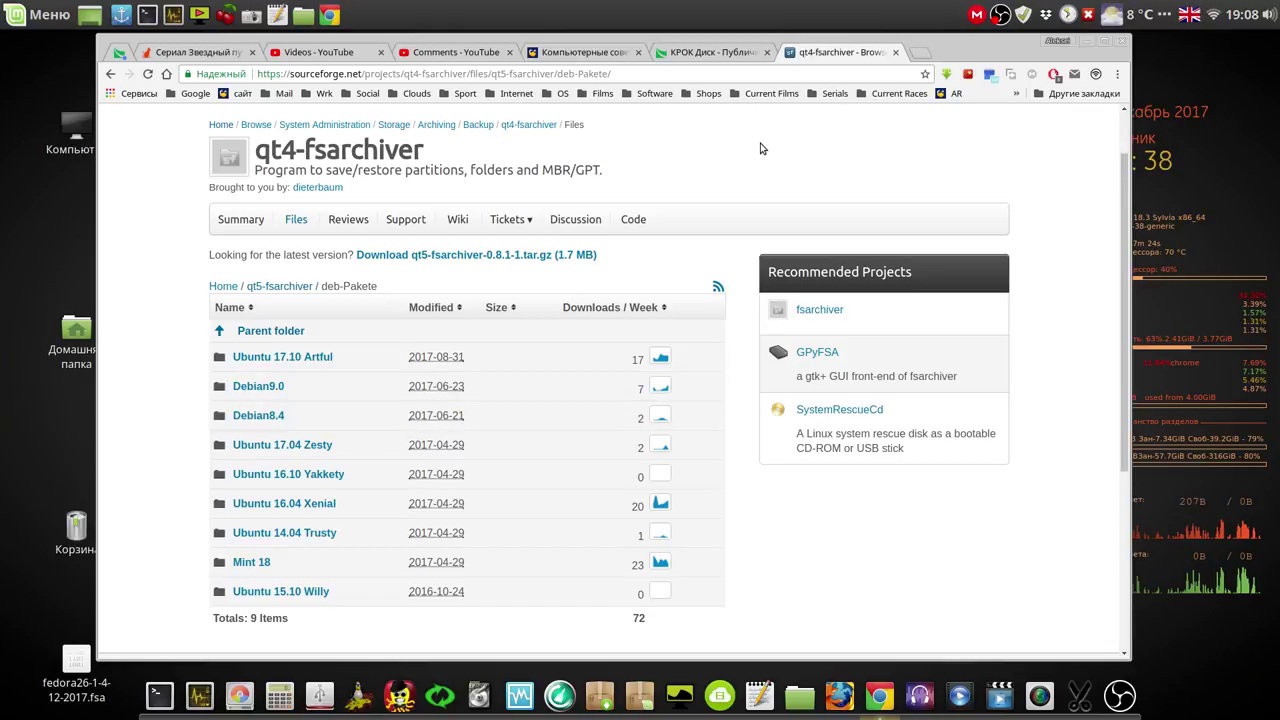
Step: Minimise the browser and start qt5-fsarchiver, authorising it with the administrator password
left_click(1086, 43)
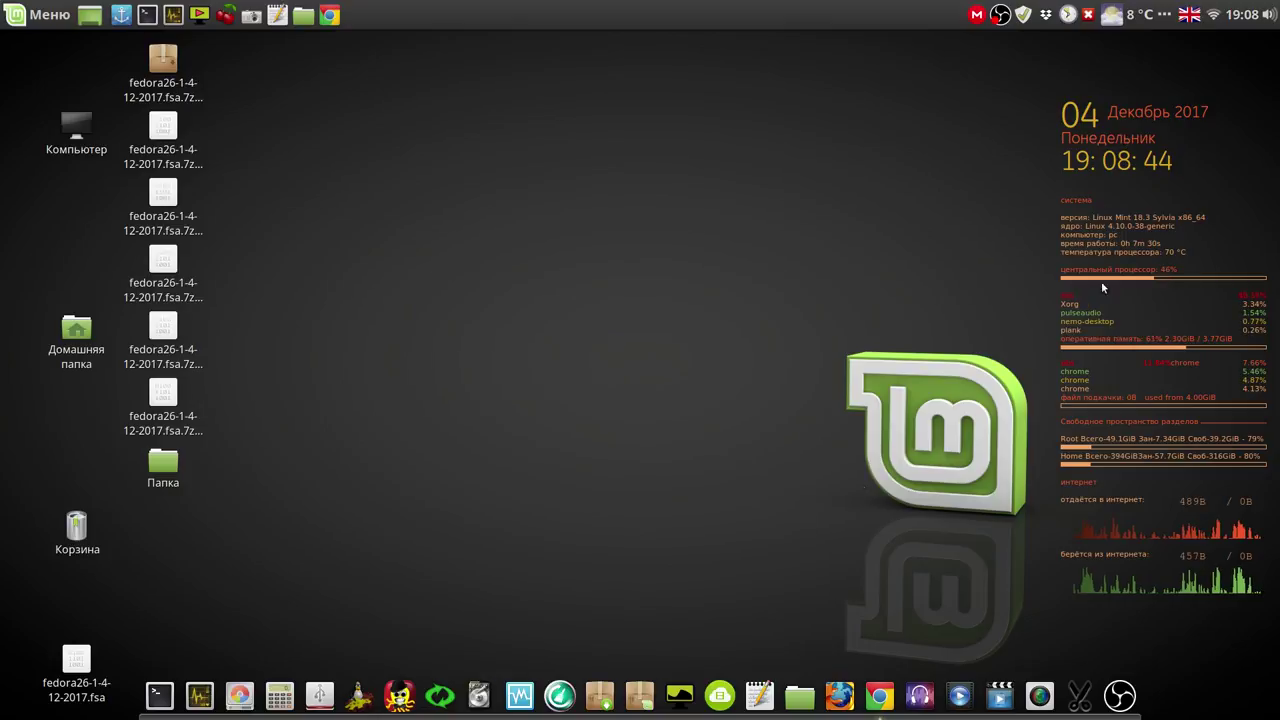
left_click(479, 698)
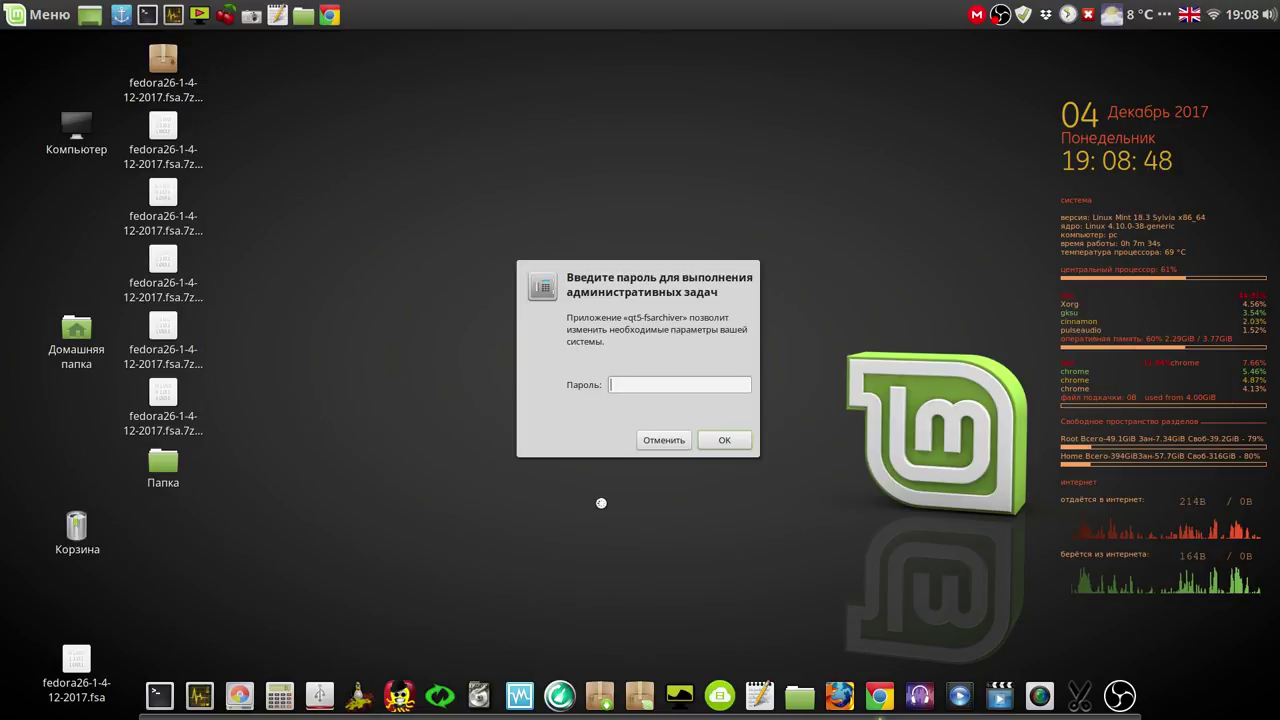
key("Return")
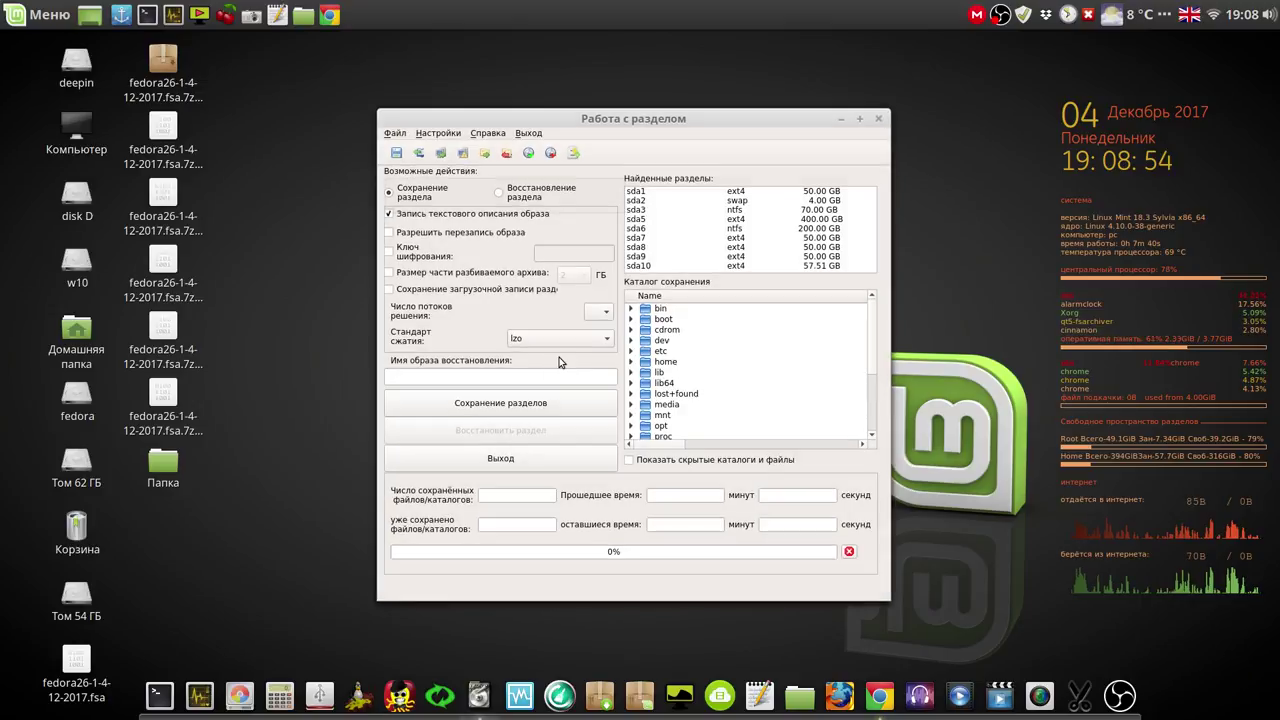
left_click(656, 240)
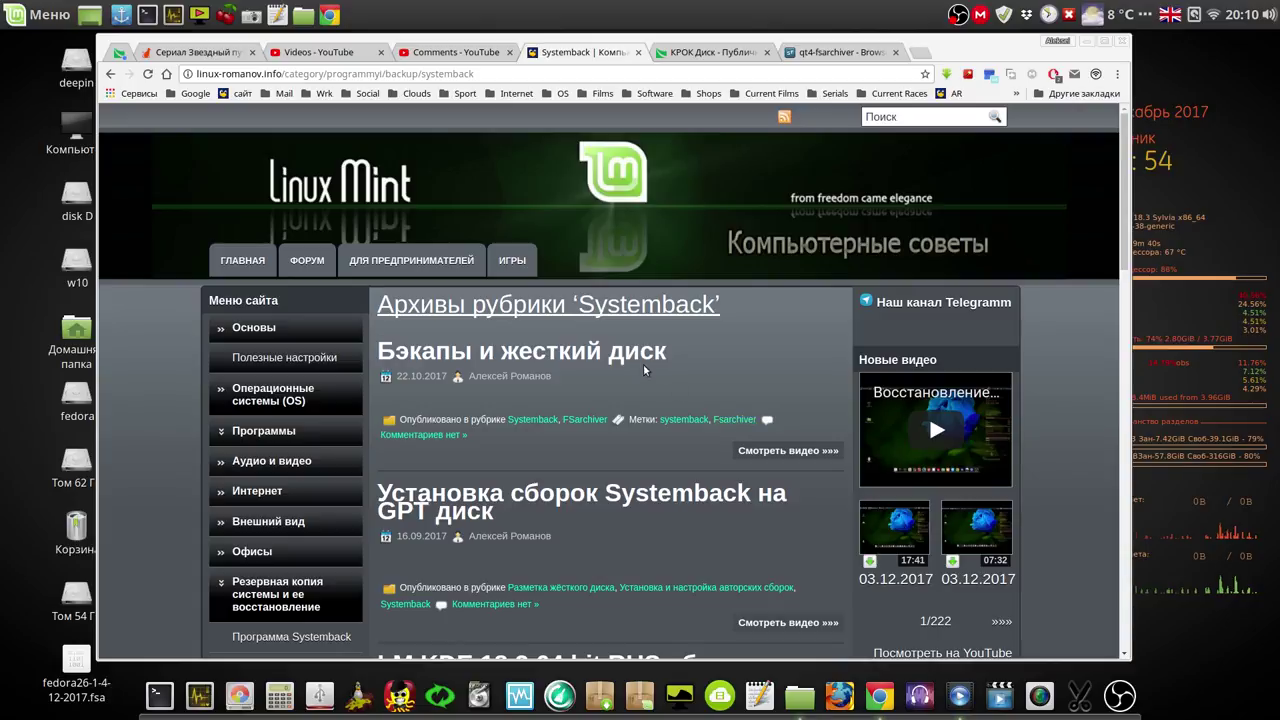
Step: Look through the Systemback category's articles across all four archive pages, down to the oldest entry
left_click_drag(1118, 246, 1122, 648)
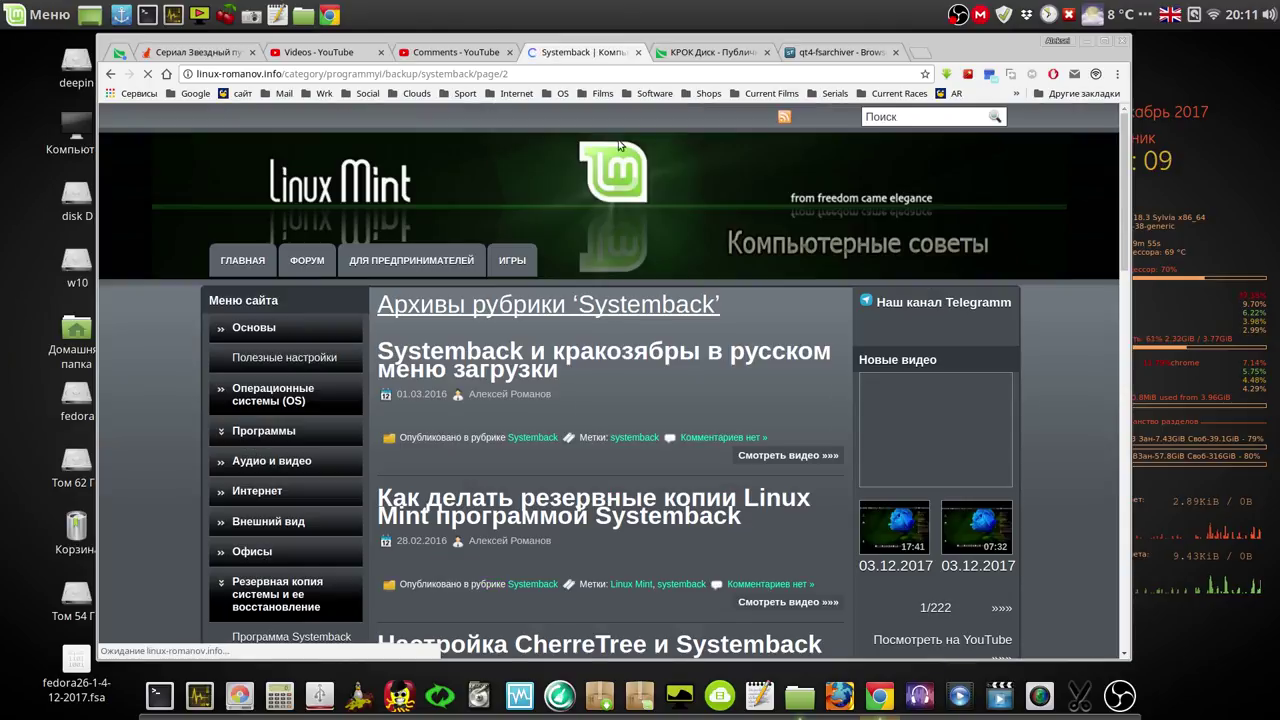
left_click_drag(520, 74, 477, 77)
left_click_drag(1122, 251, 1133, 648)
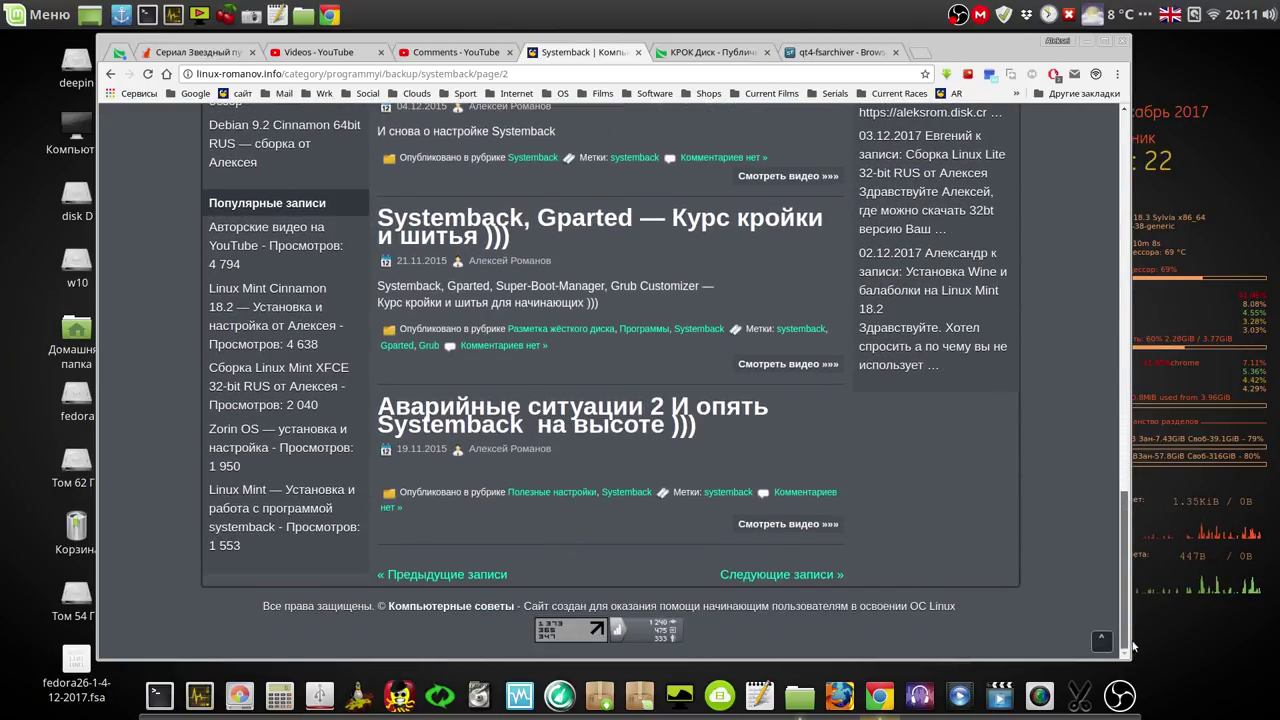
left_click(480, 578)
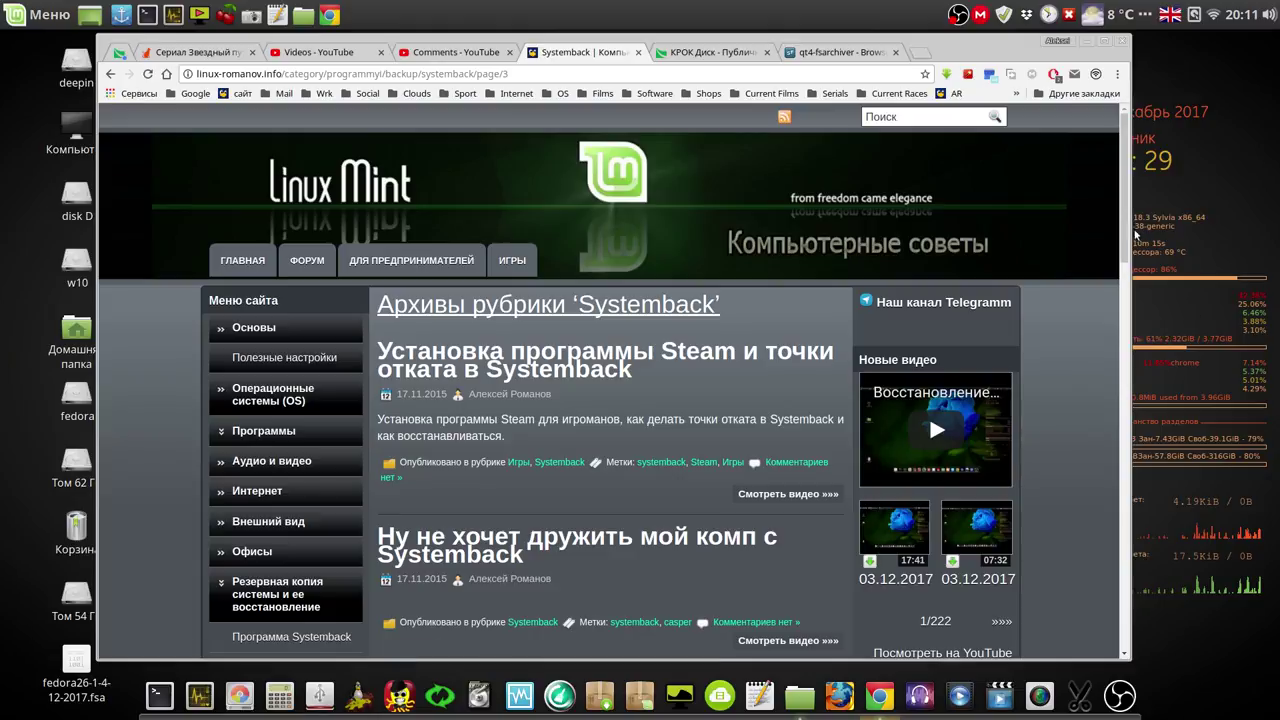
left_click_drag(1124, 227, 1123, 347)
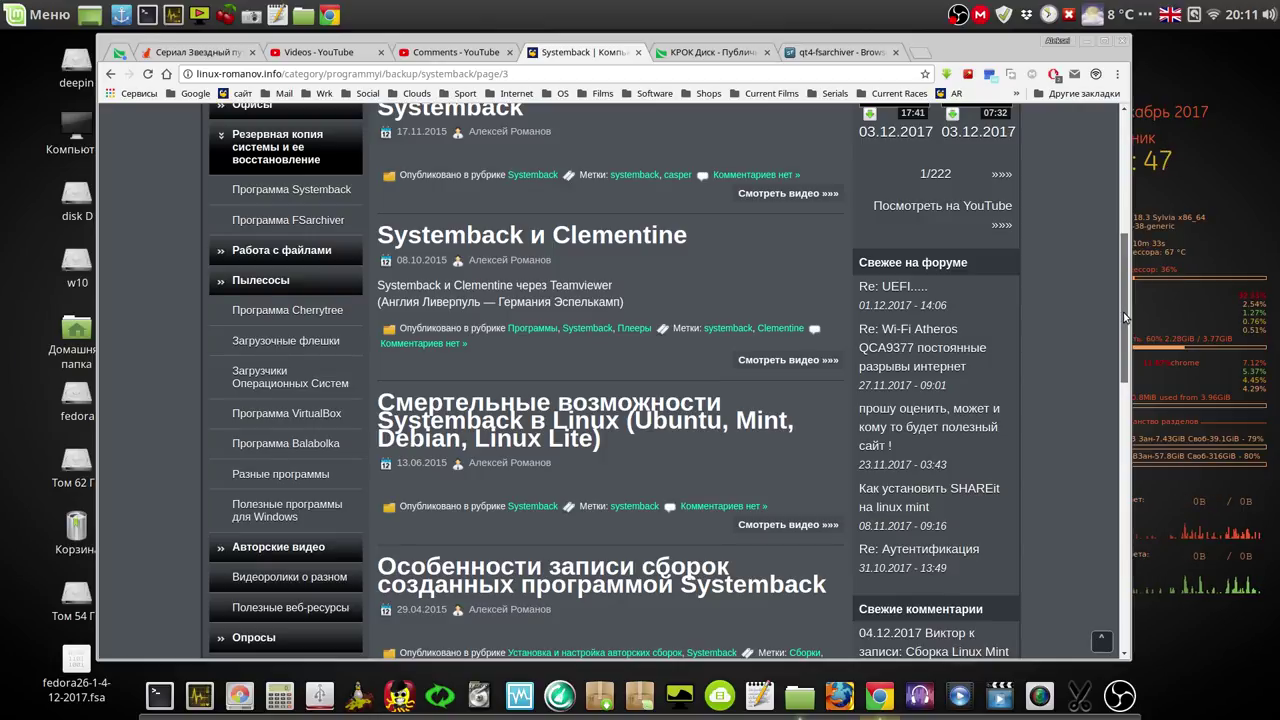
left_click_drag(1124, 318, 1121, 455)
scroll(1123, 527, "down", 5)
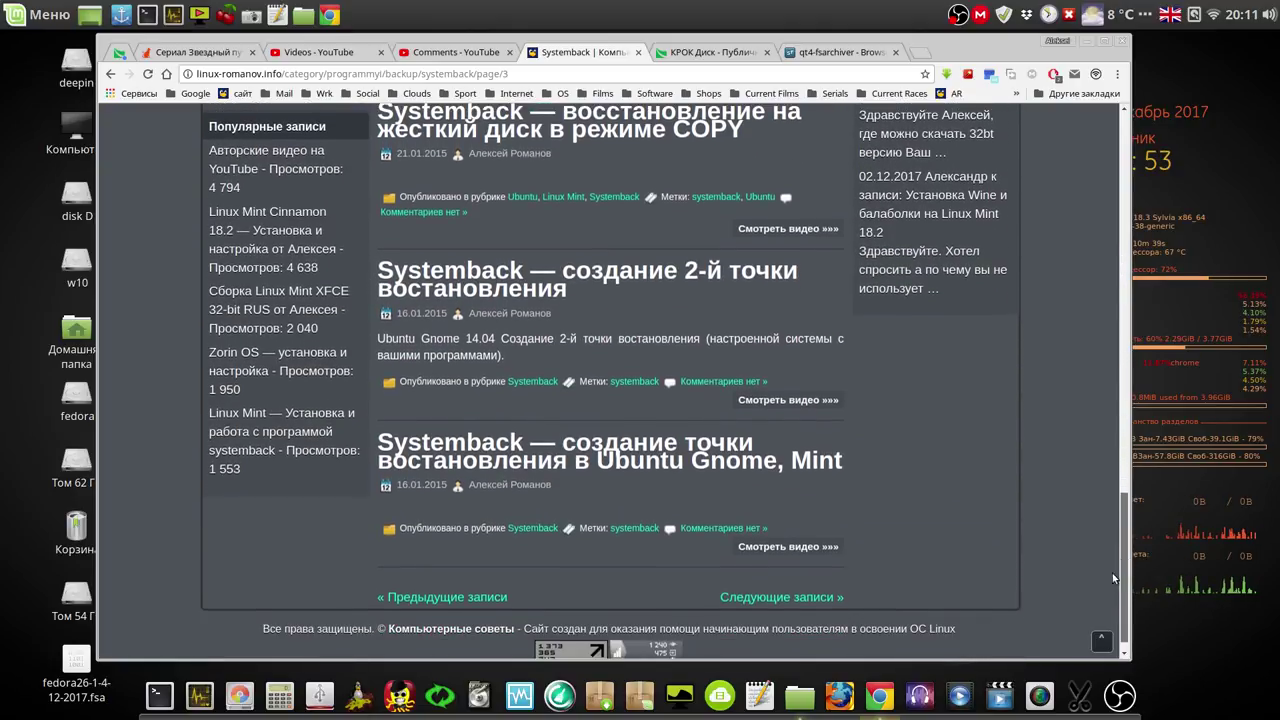
left_click(483, 596)
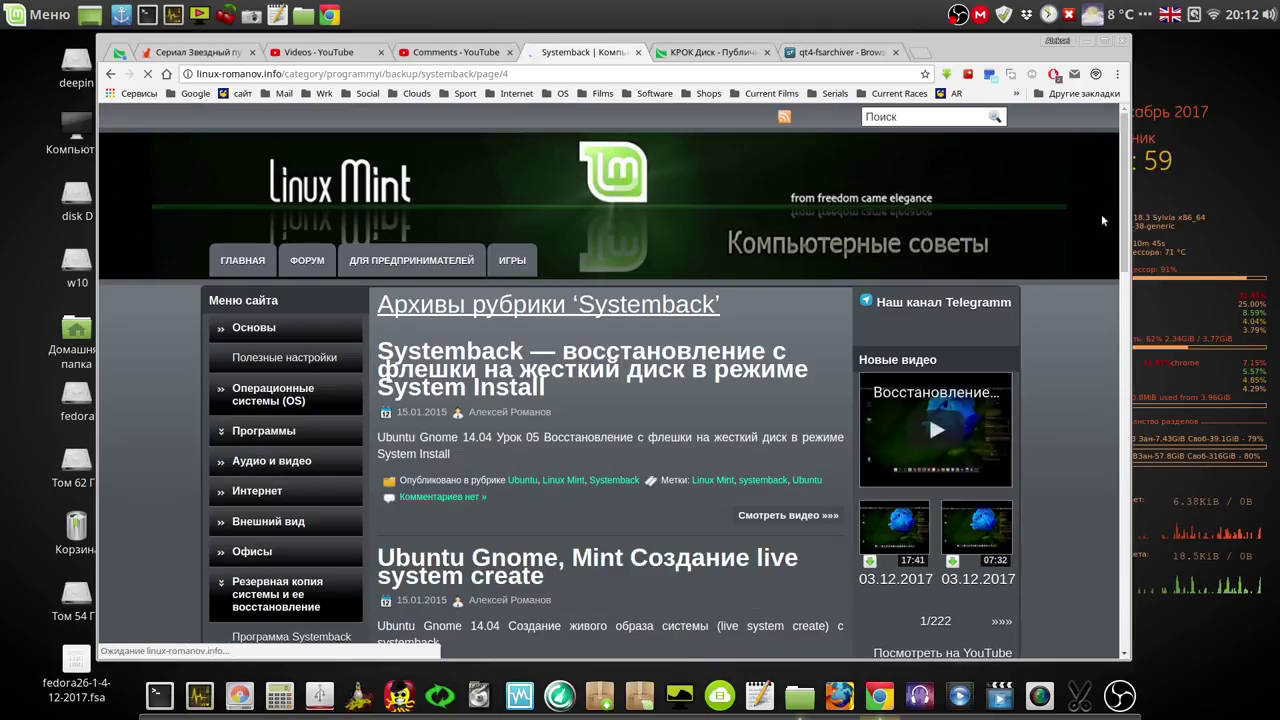
left_click_drag(1125, 202, 1100, 287)
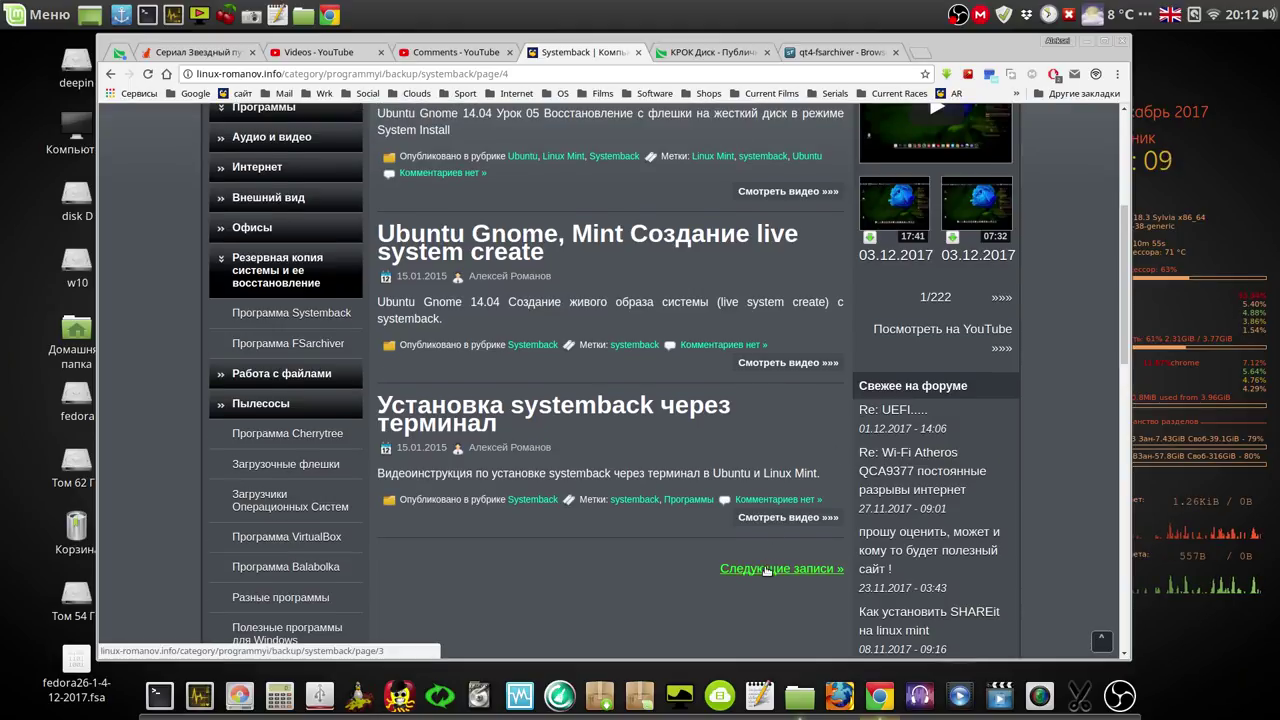
left_click_drag(1120, 327, 1111, 219)
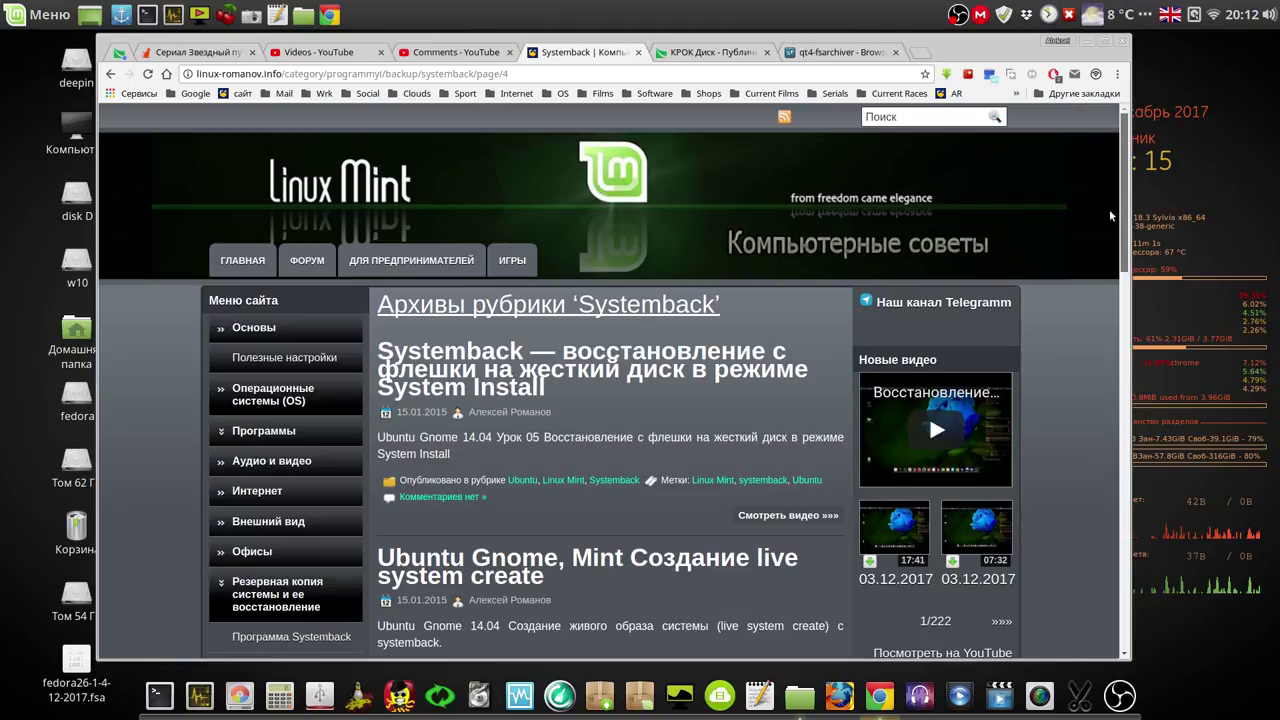
left_click(513, 73)
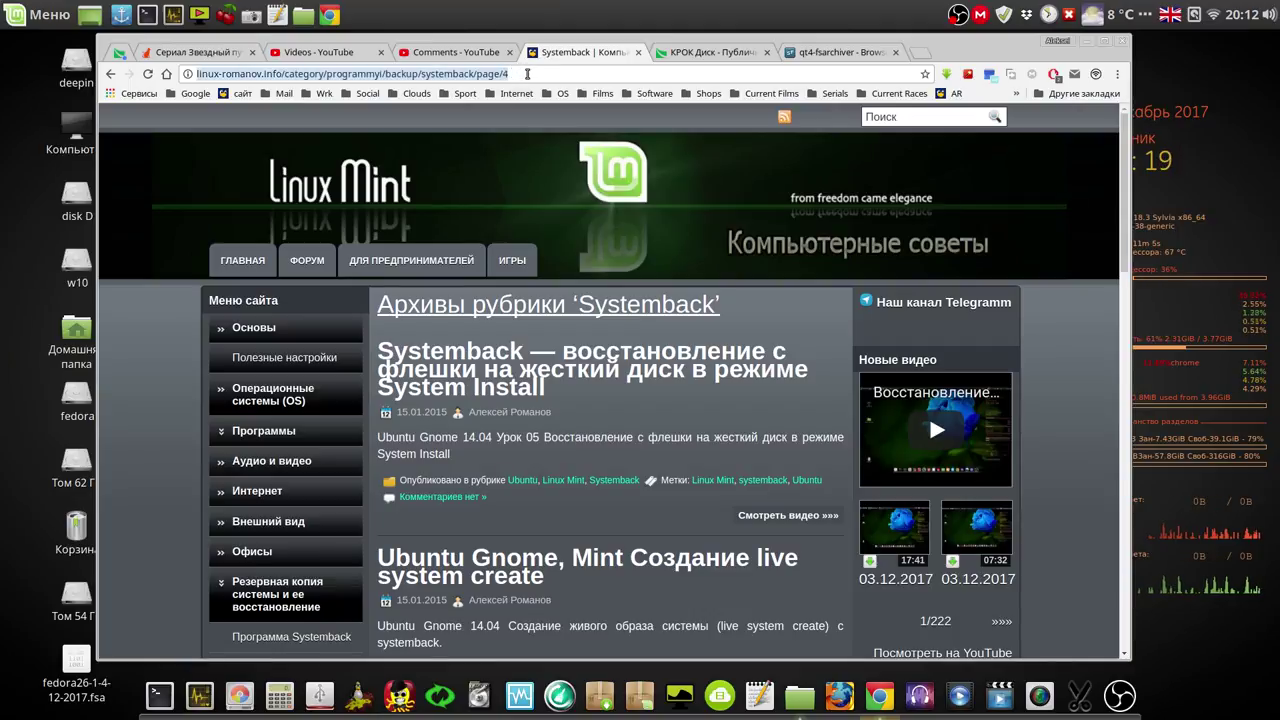
key("Escape")
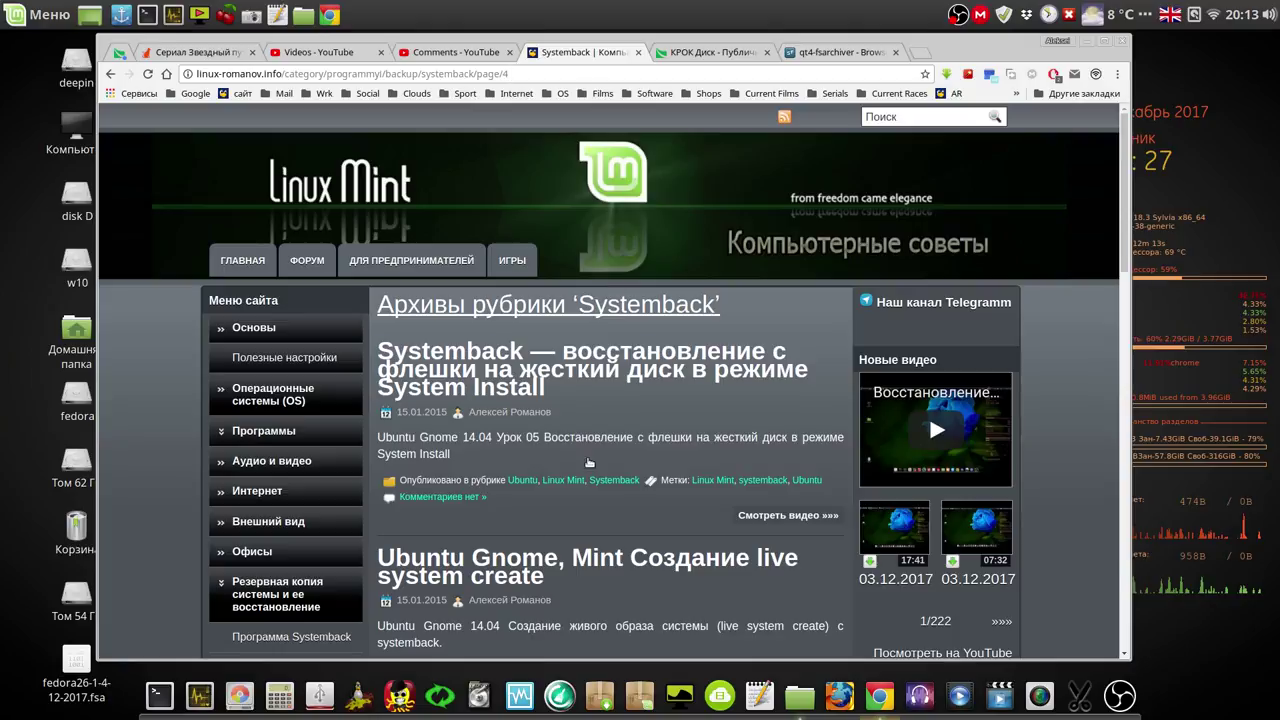
Step: Switch to the КРОК cloud storage and open the qt5-fsarchiver folder from Программы для Linux
left_click(714, 52)
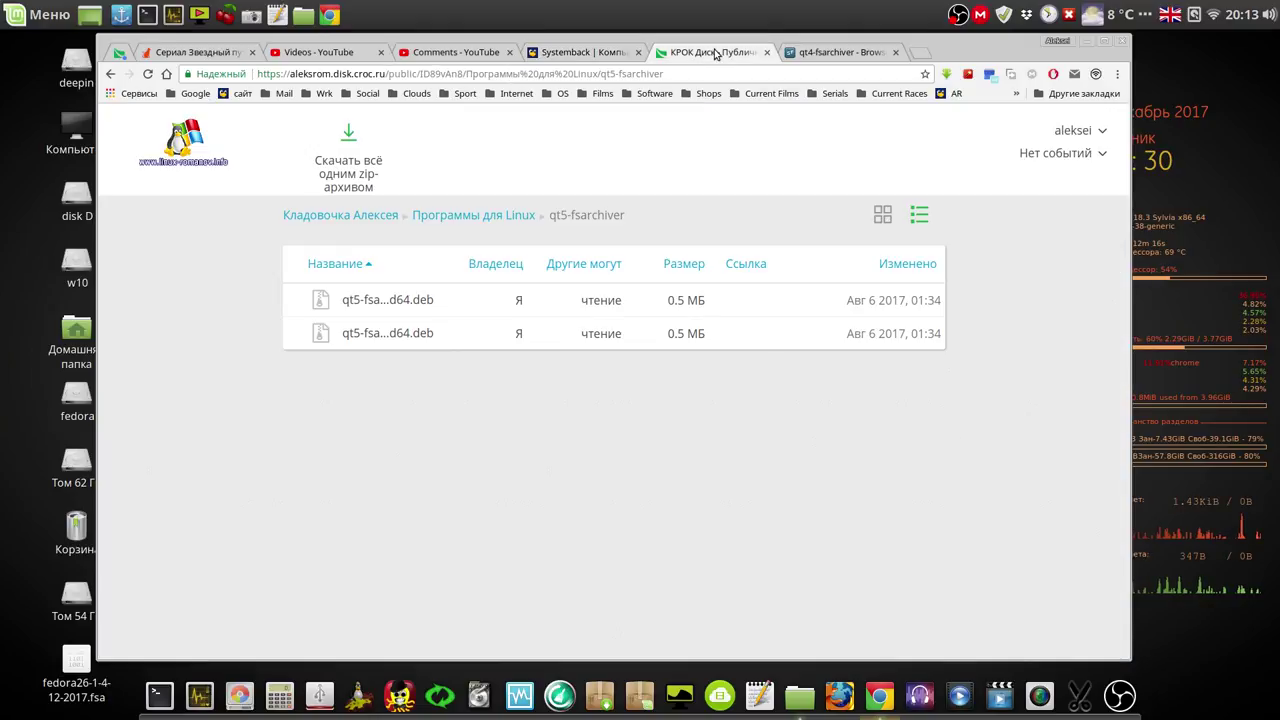
left_click(461, 217)
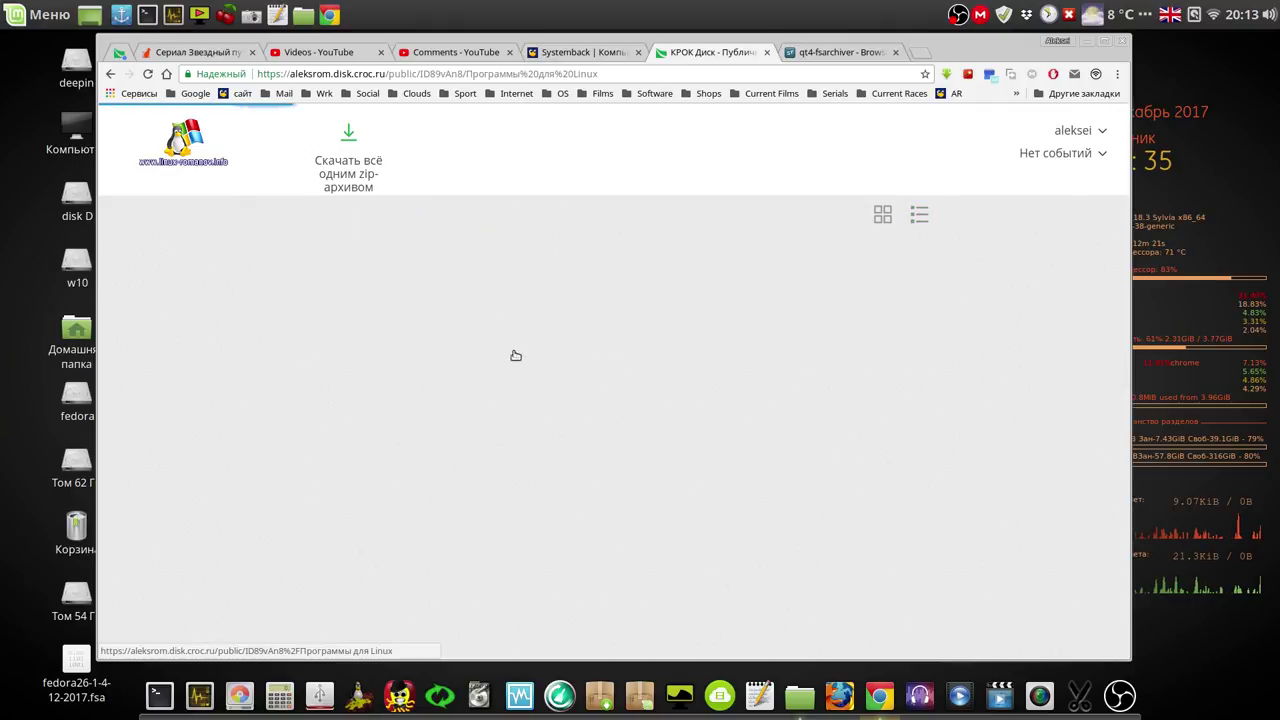
scroll(494, 429, "down", 4)
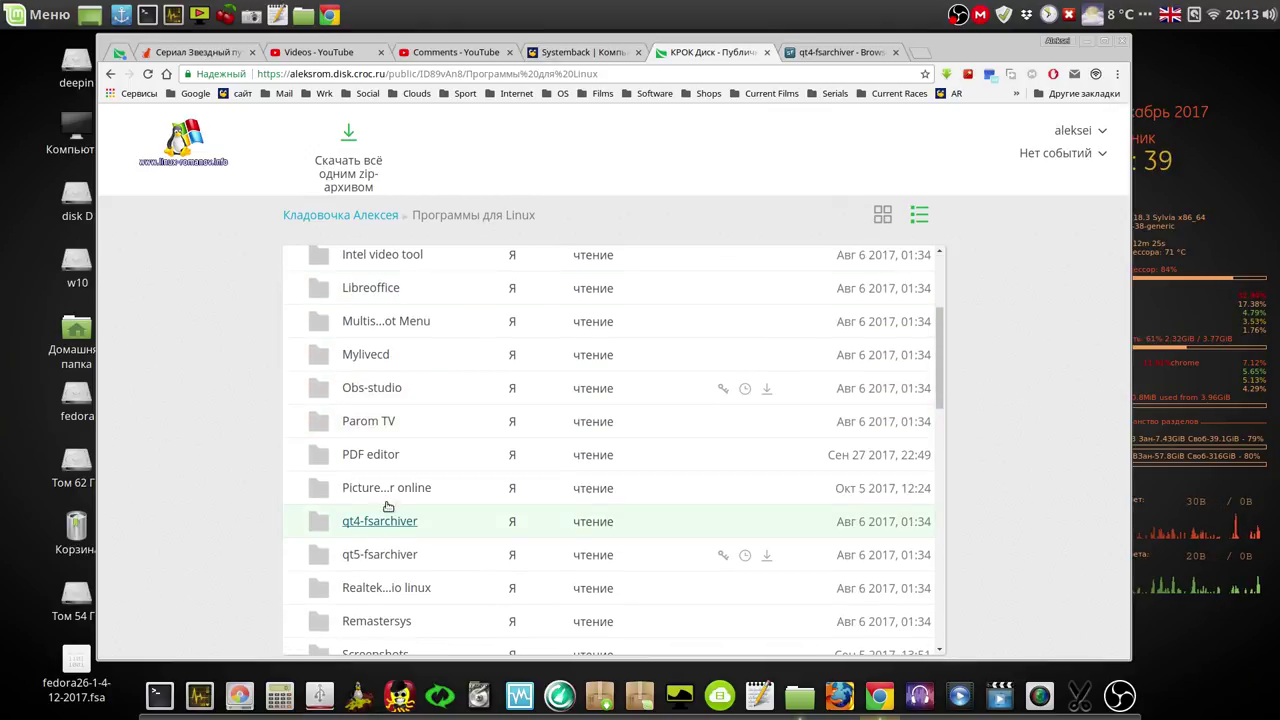
left_click(396, 564)
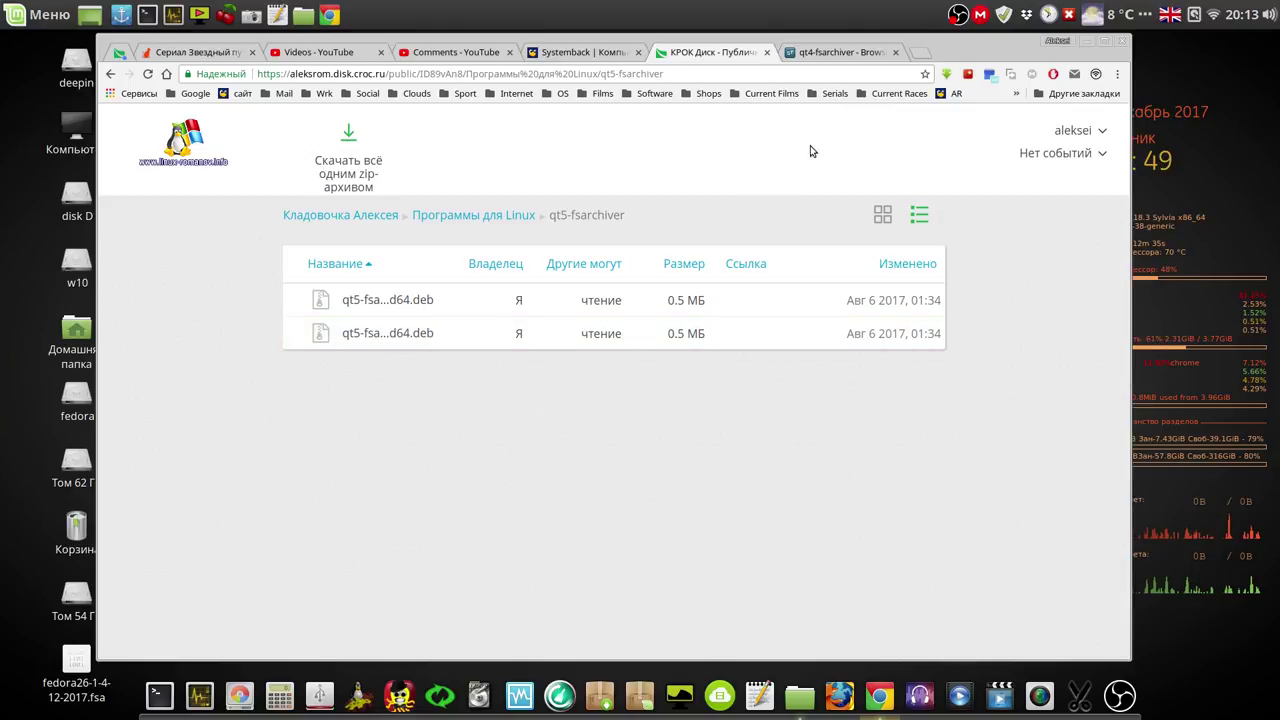
Step: Review the distribution folders in deb-Pakete on the SourceForge page of qt4-fsarchiver
left_click(829, 53)
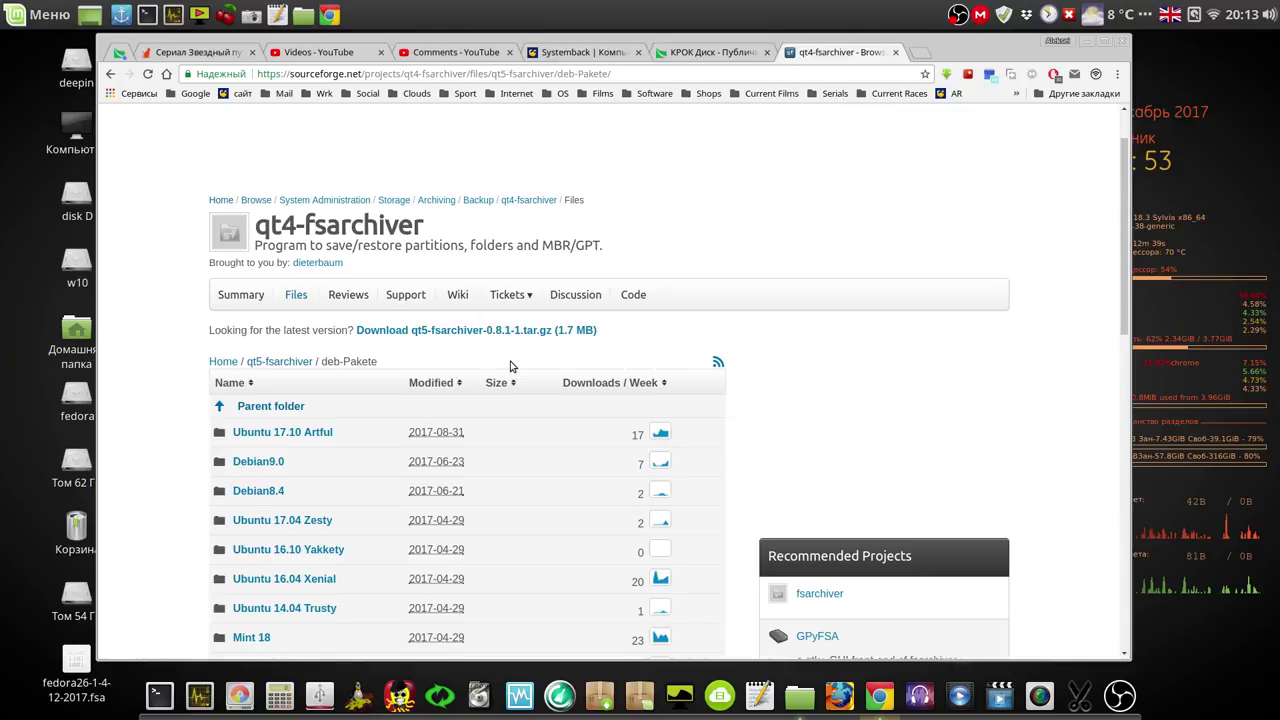
scroll(399, 386, "down", 1)
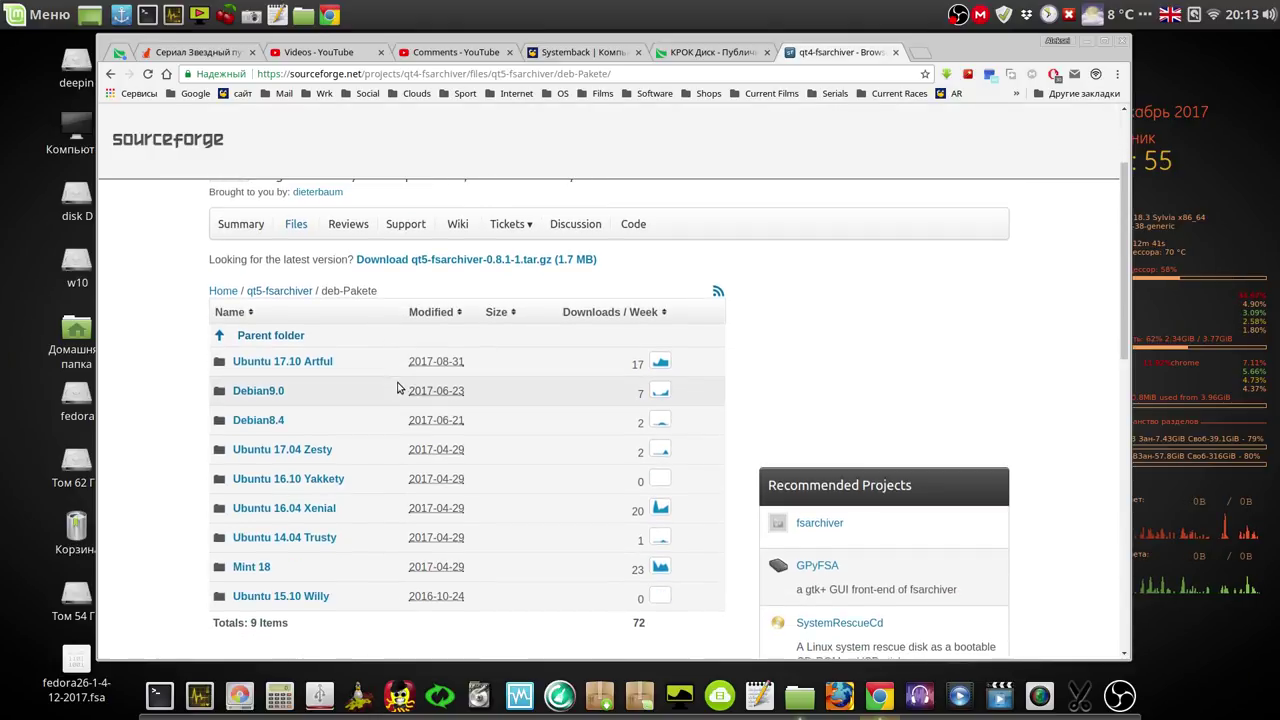
scroll(399, 386, "up", 1)
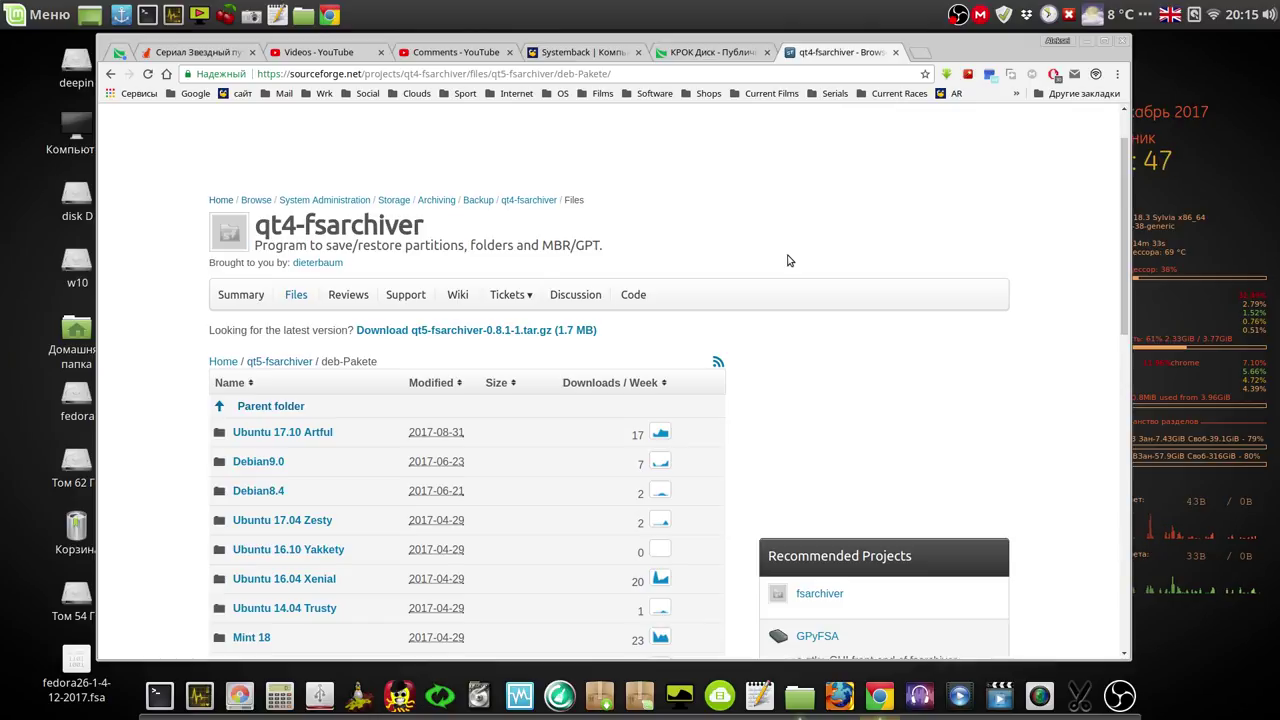
Step: Start qt5-fsarchiver with the administrator password, minimise the browser and move the program window clear on the desktop
left_click(718, 56)
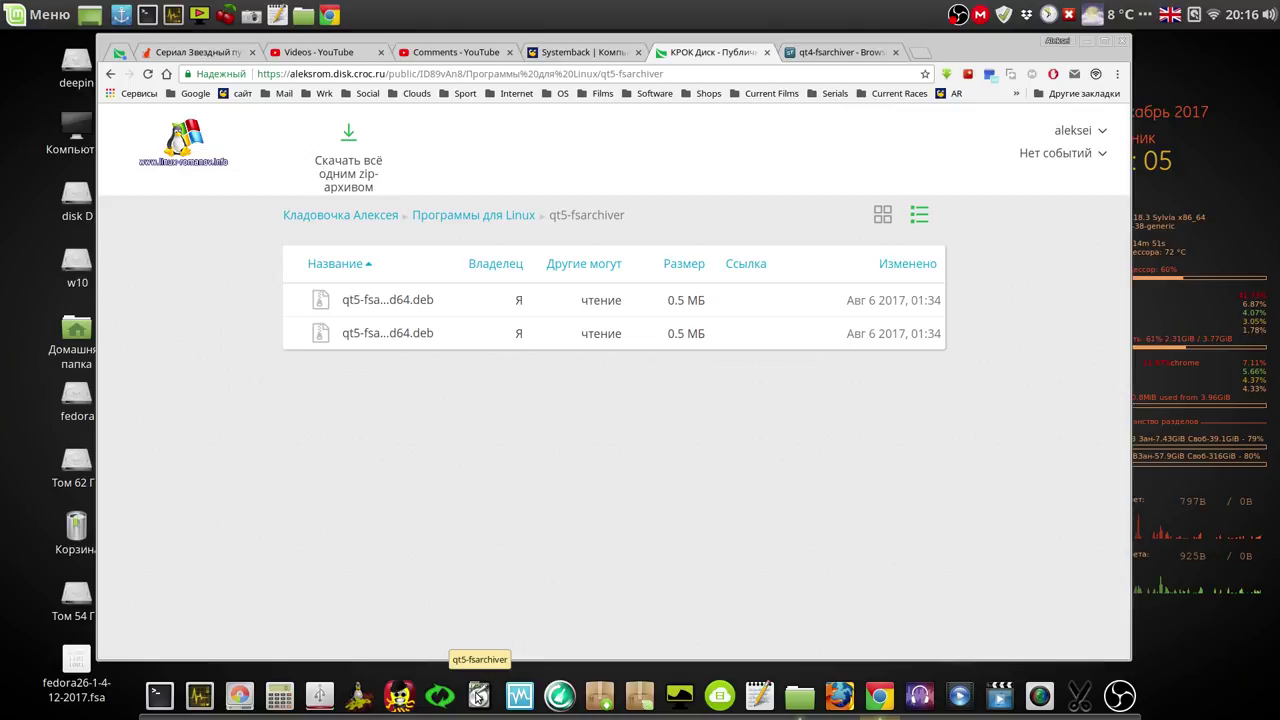
left_click(479, 683)
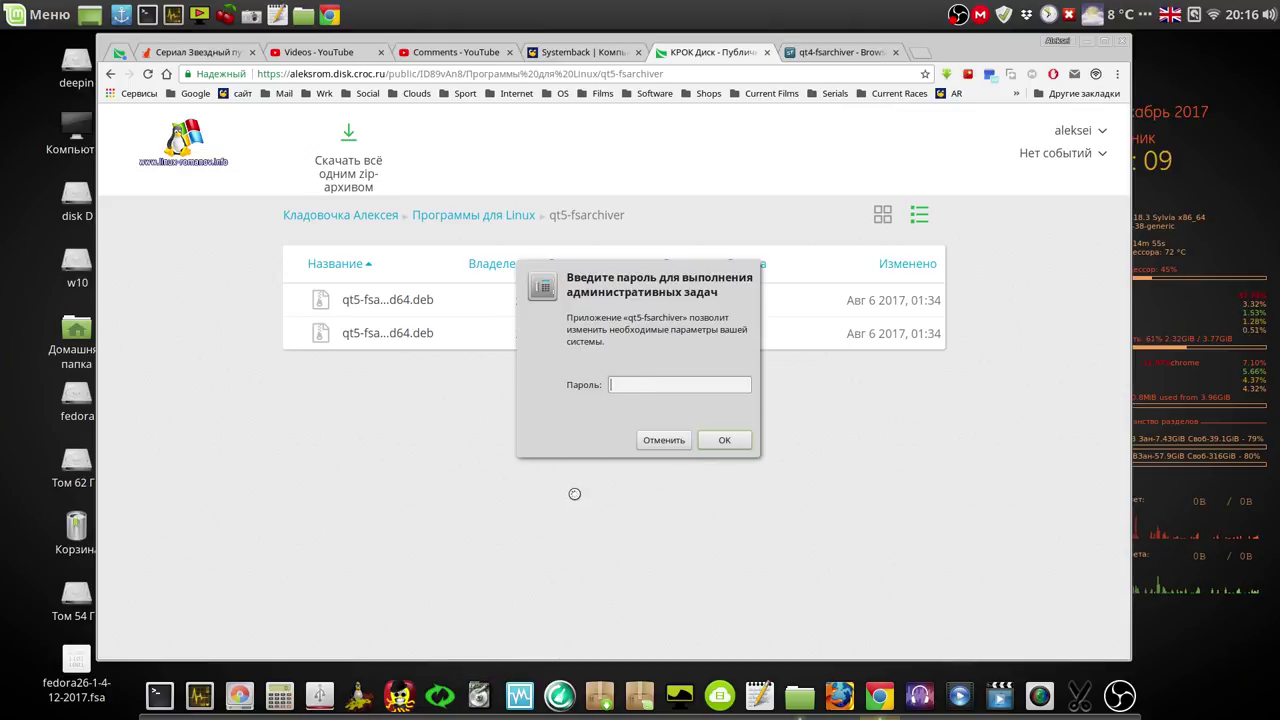
key("Return")
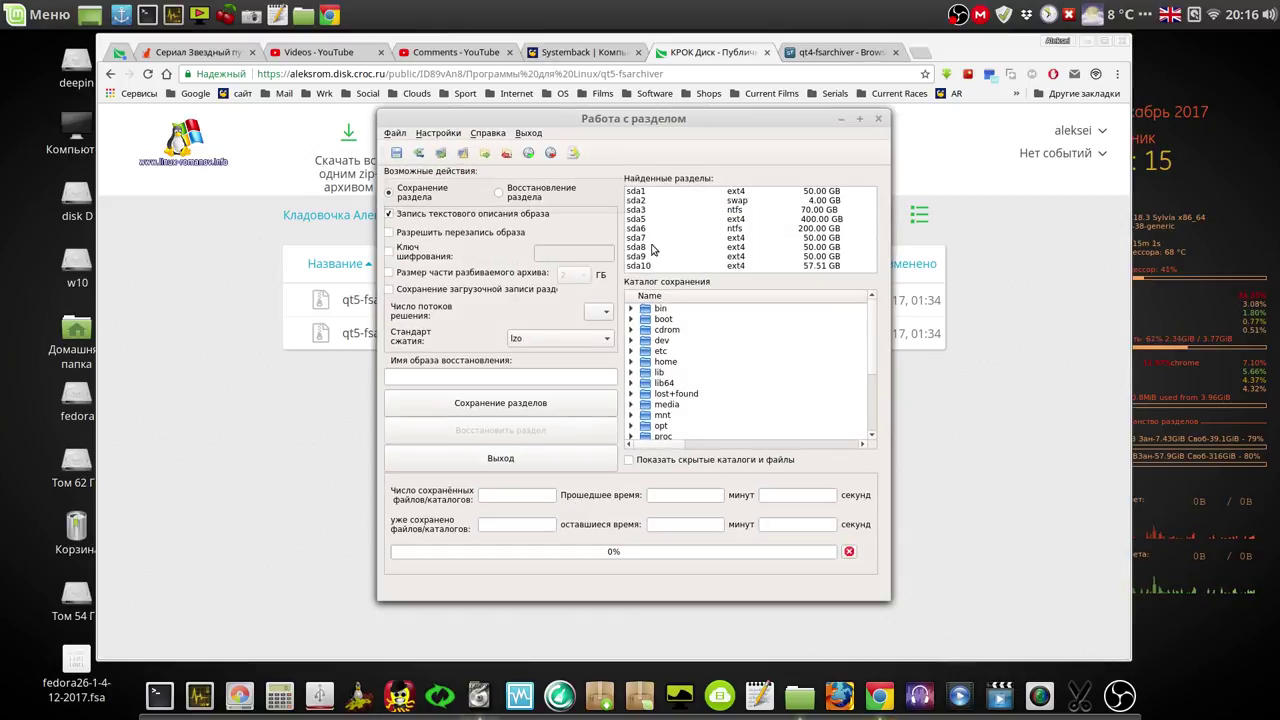
left_click(1084, 43)
left_click_drag(706, 120, 577, 82)
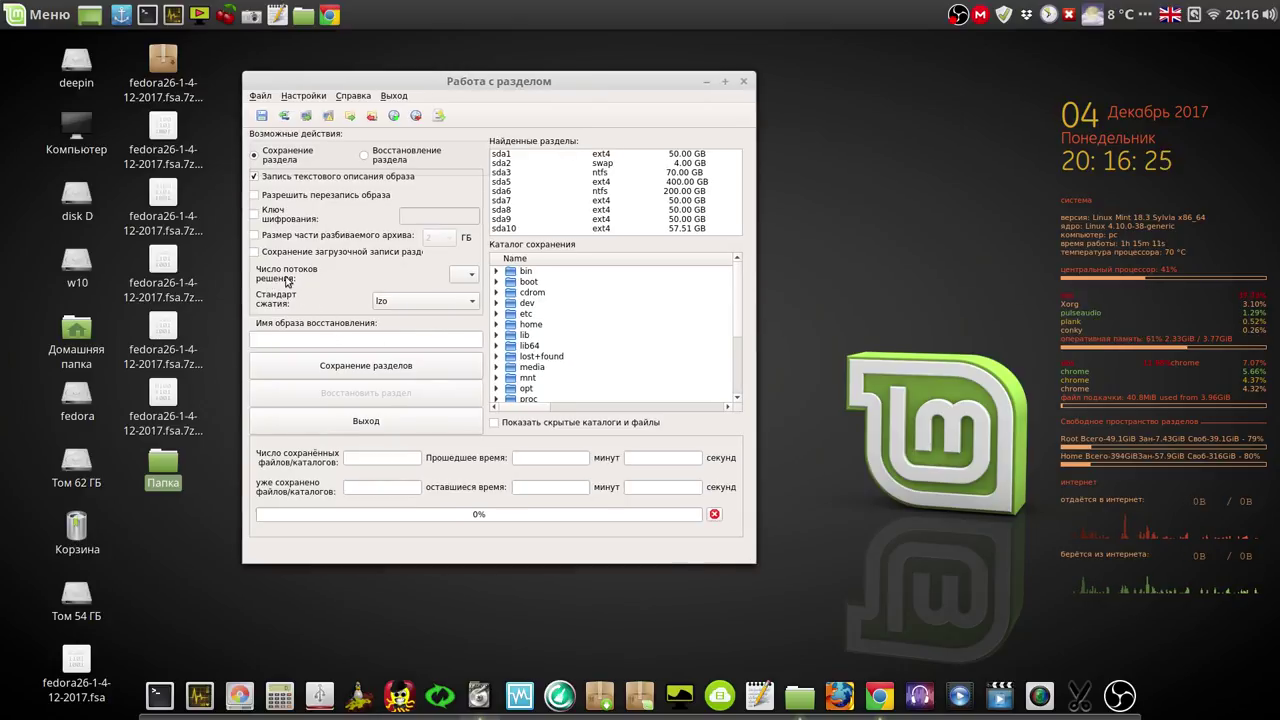
Step: View the version information of qt5-fsarchiver and close the message
left_click(316, 97)
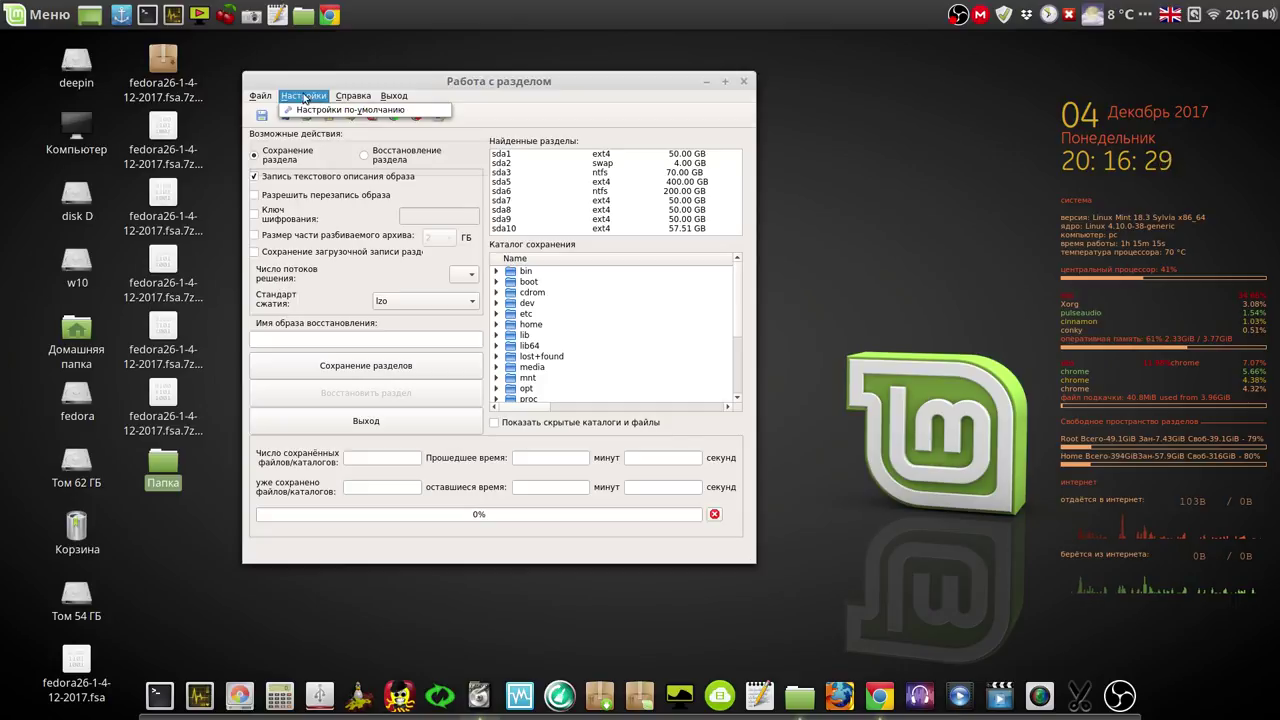
mouse_move(257, 98)
mouse_move(350, 97)
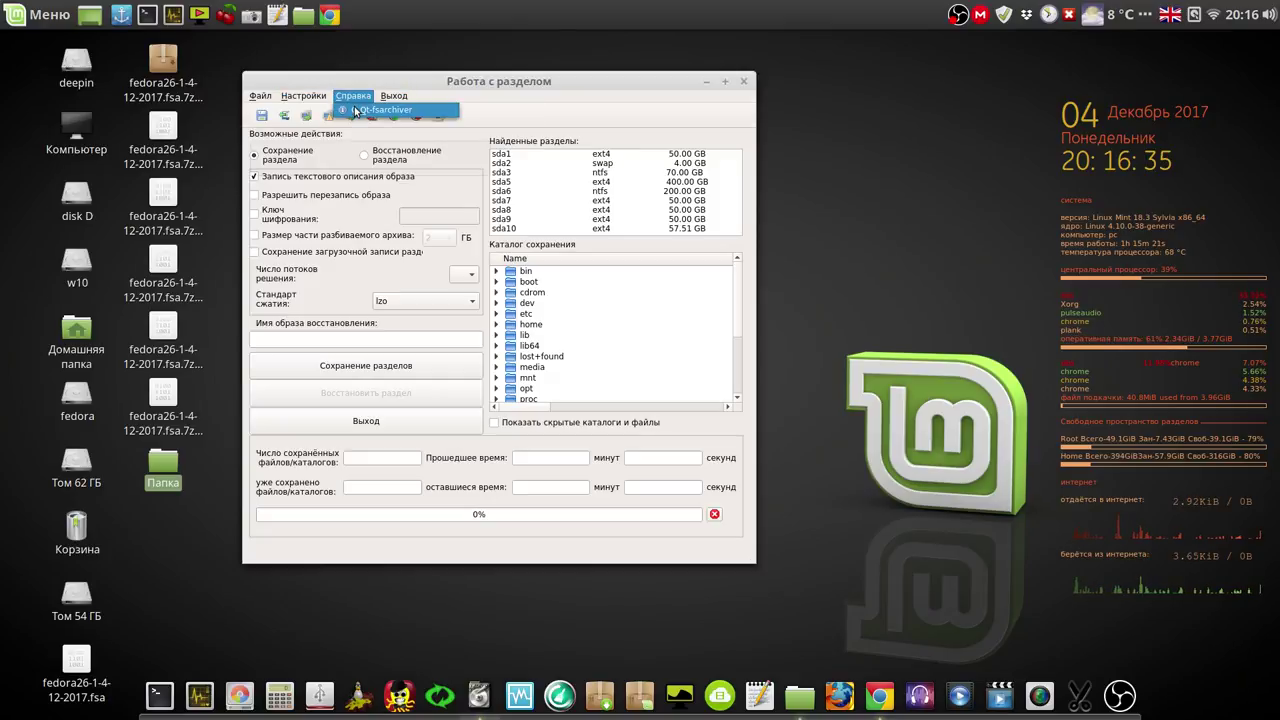
left_click(355, 110)
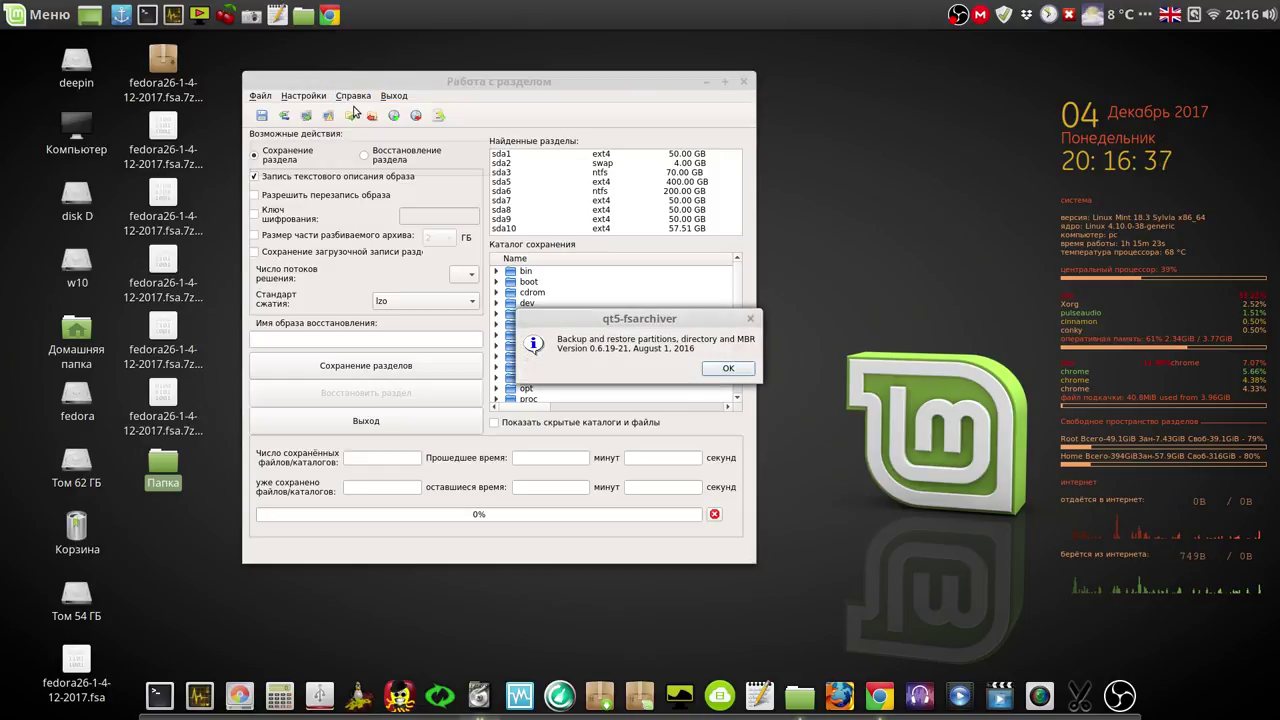
left_click(736, 370)
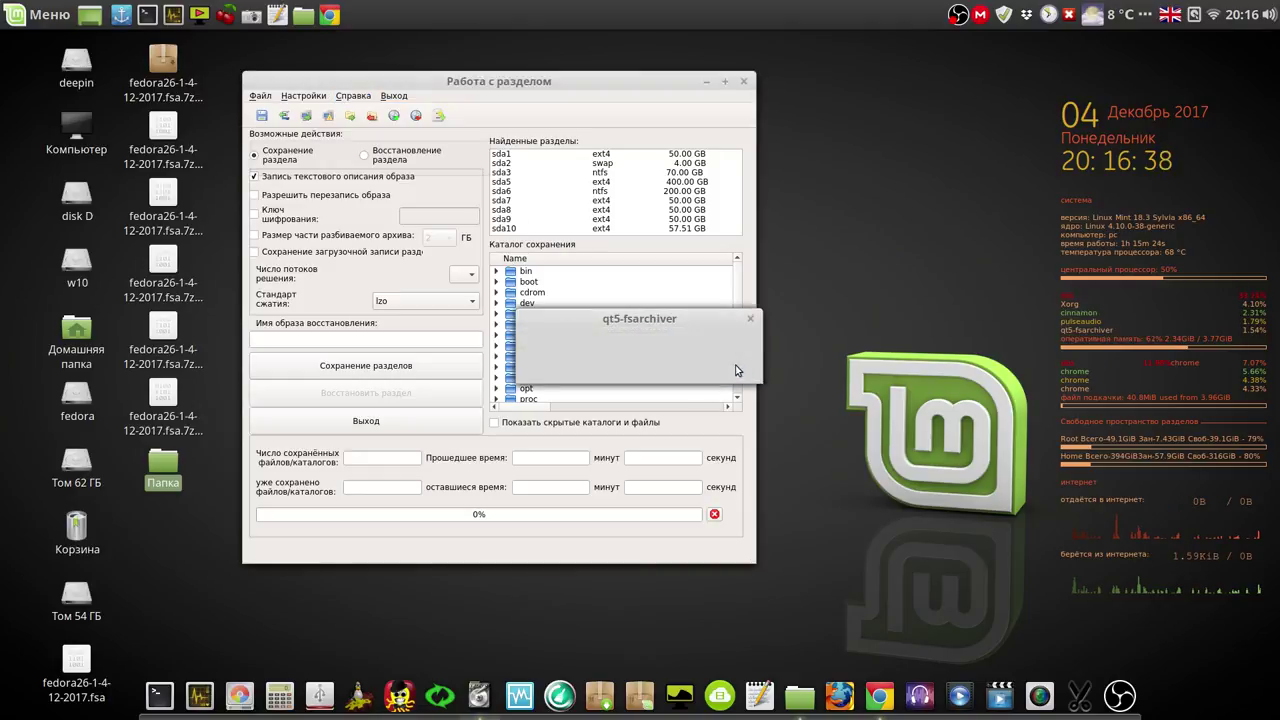
Step: Set the program language to английский in the default settings, save the settings and leave the dialog
left_click(305, 96)
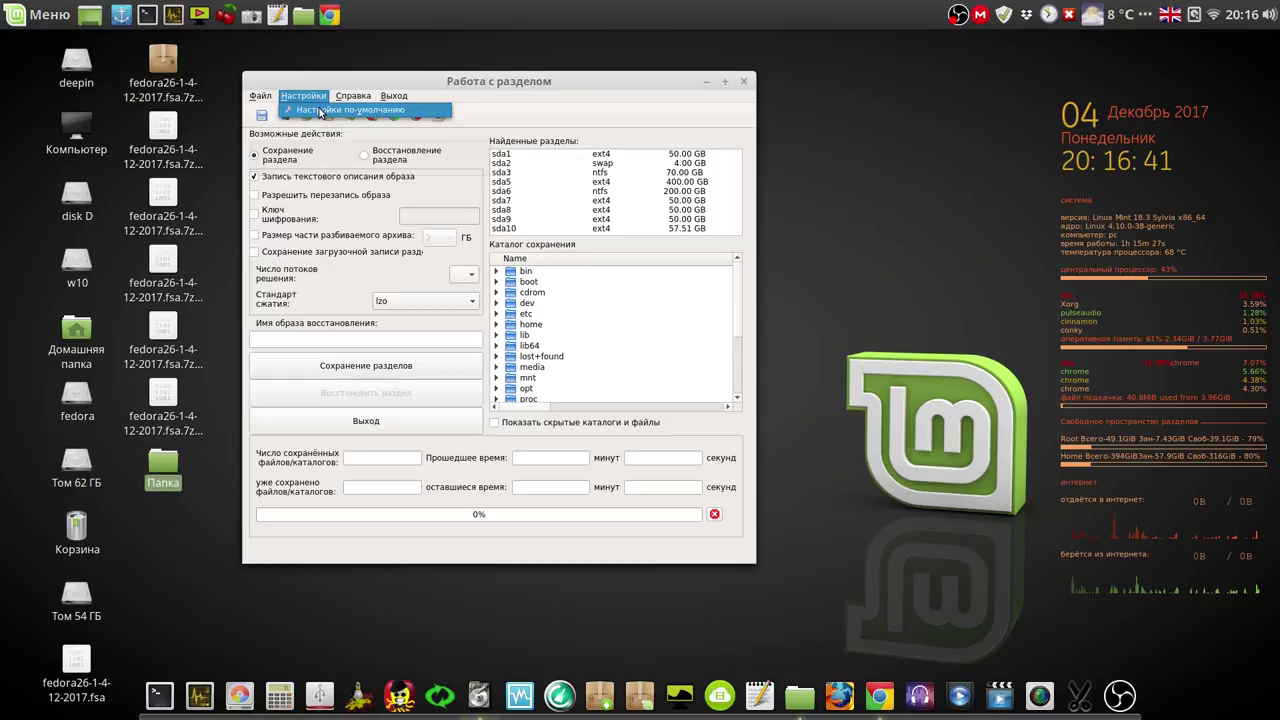
left_click(320, 109)
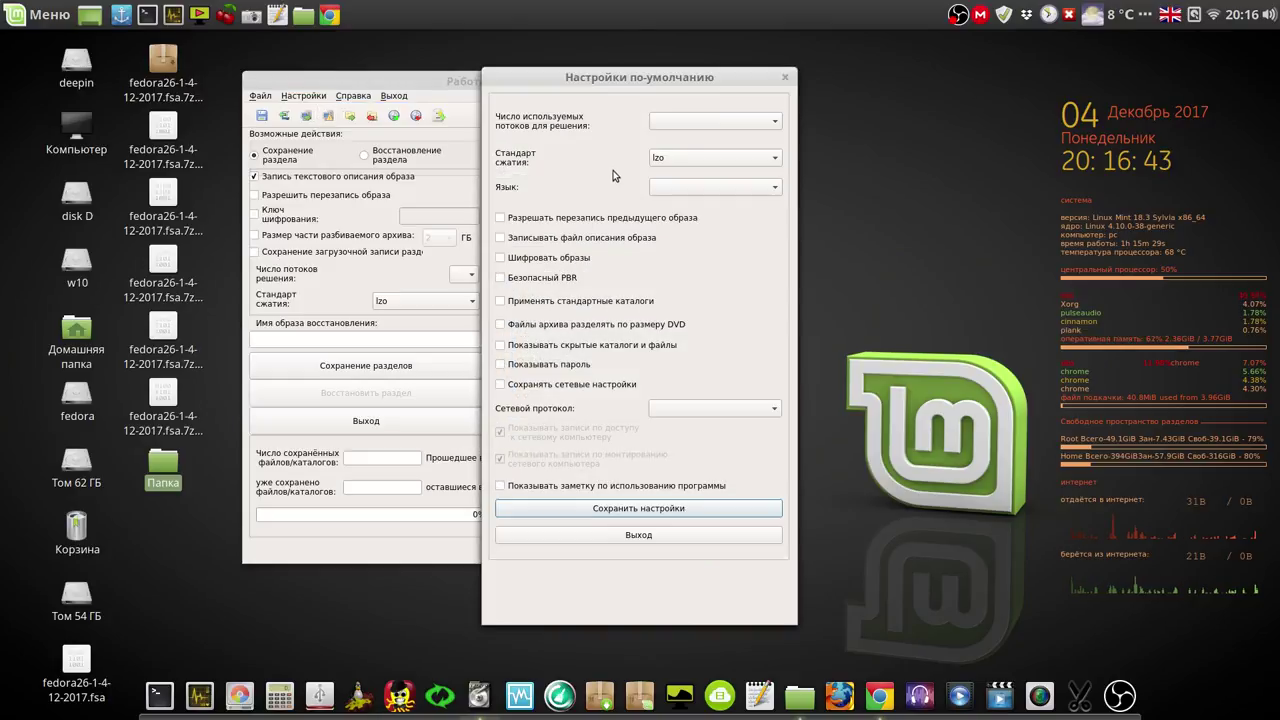
left_click(771, 191)
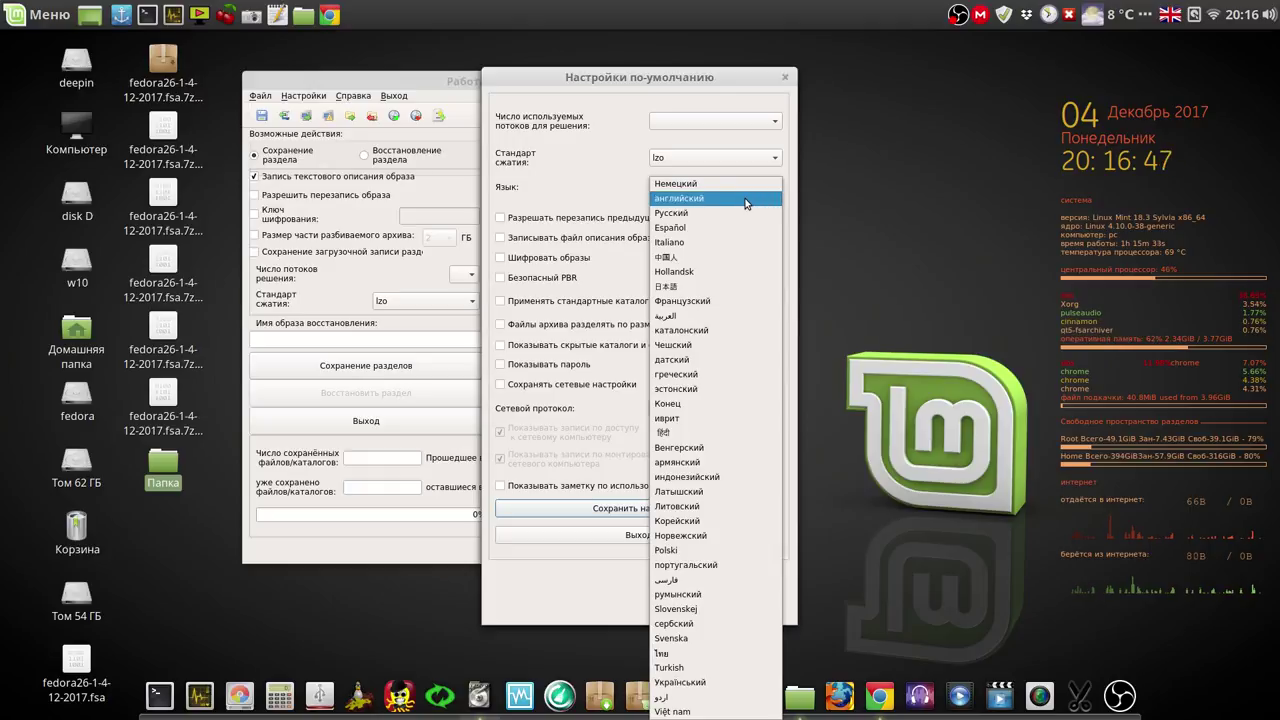
left_click(745, 203)
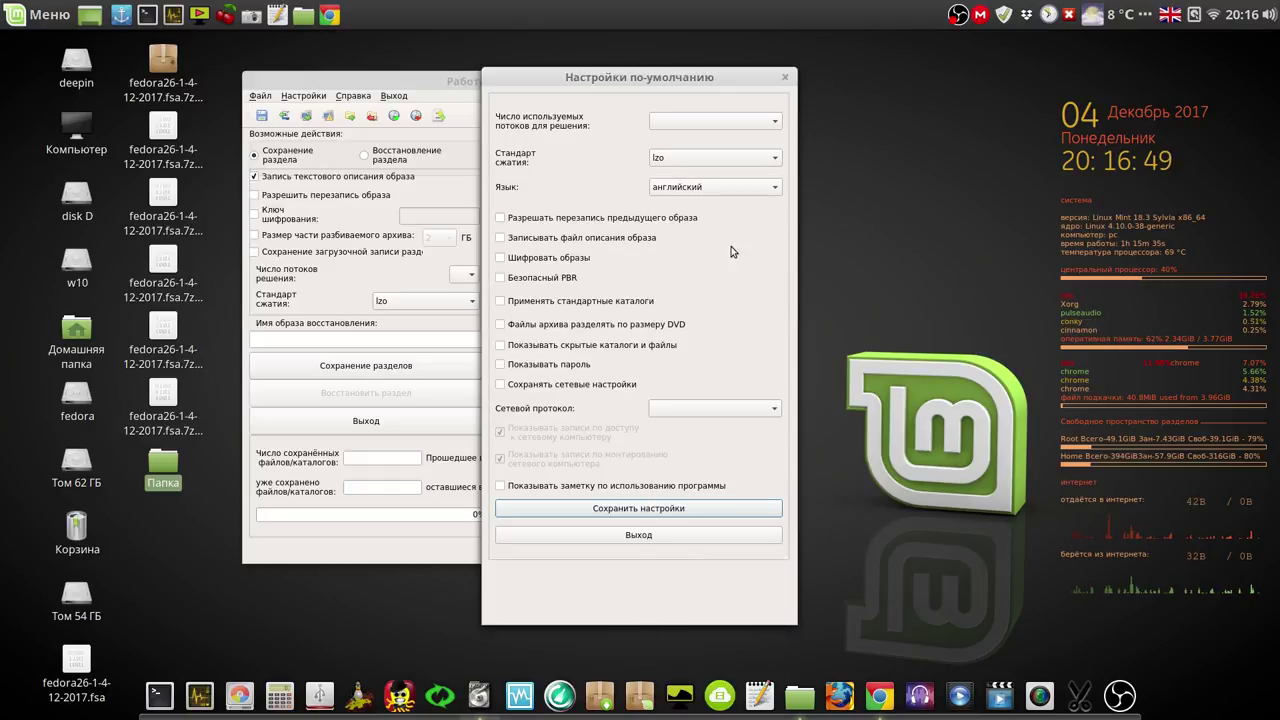
left_click(681, 509)
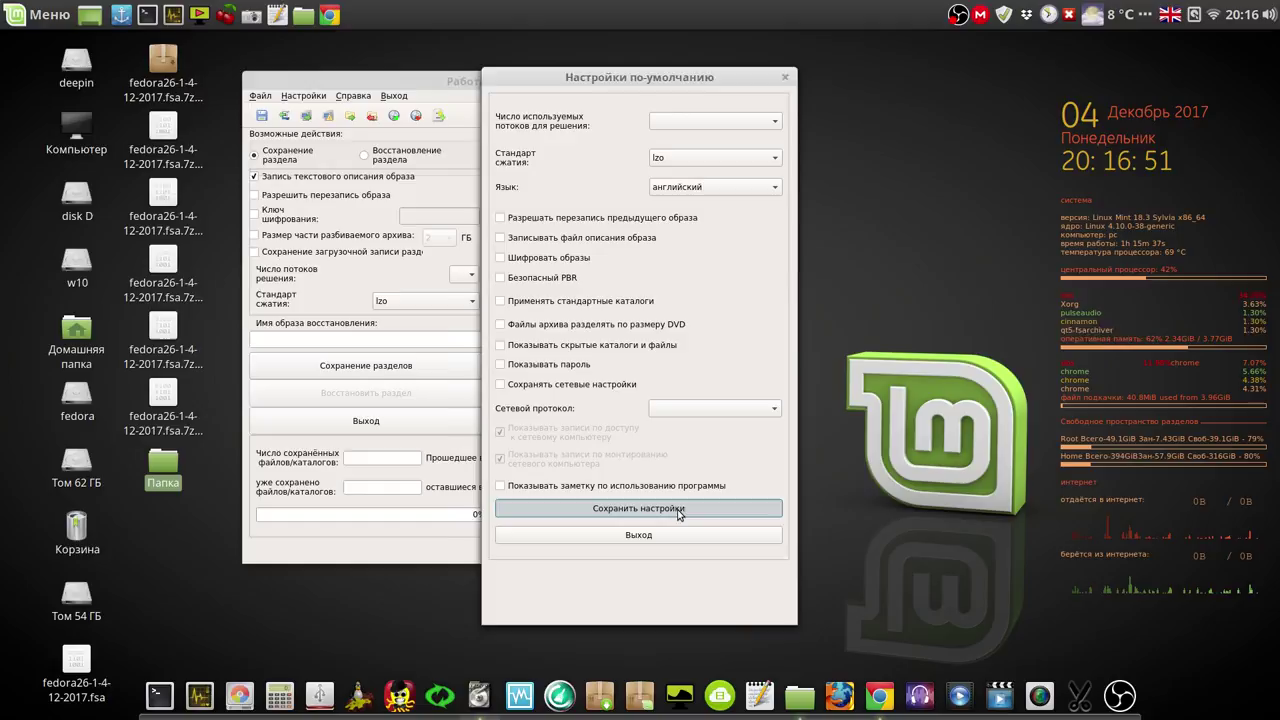
left_click(773, 350)
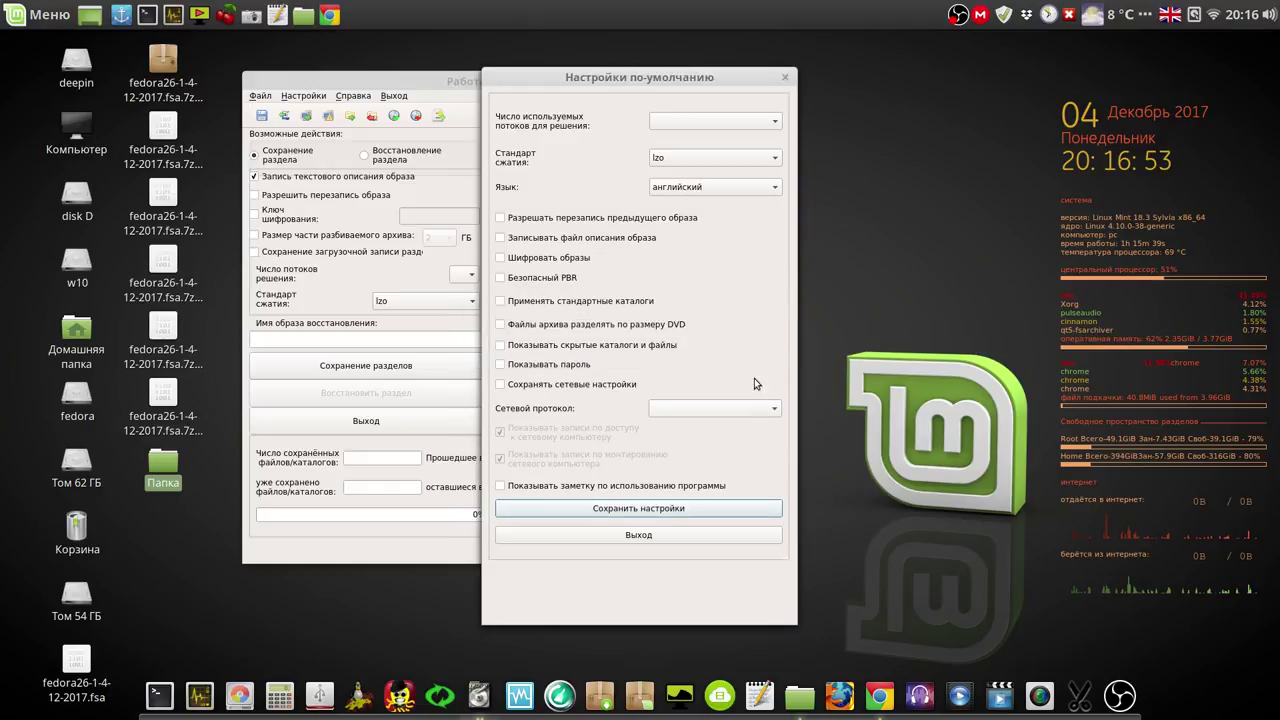
left_click(670, 537)
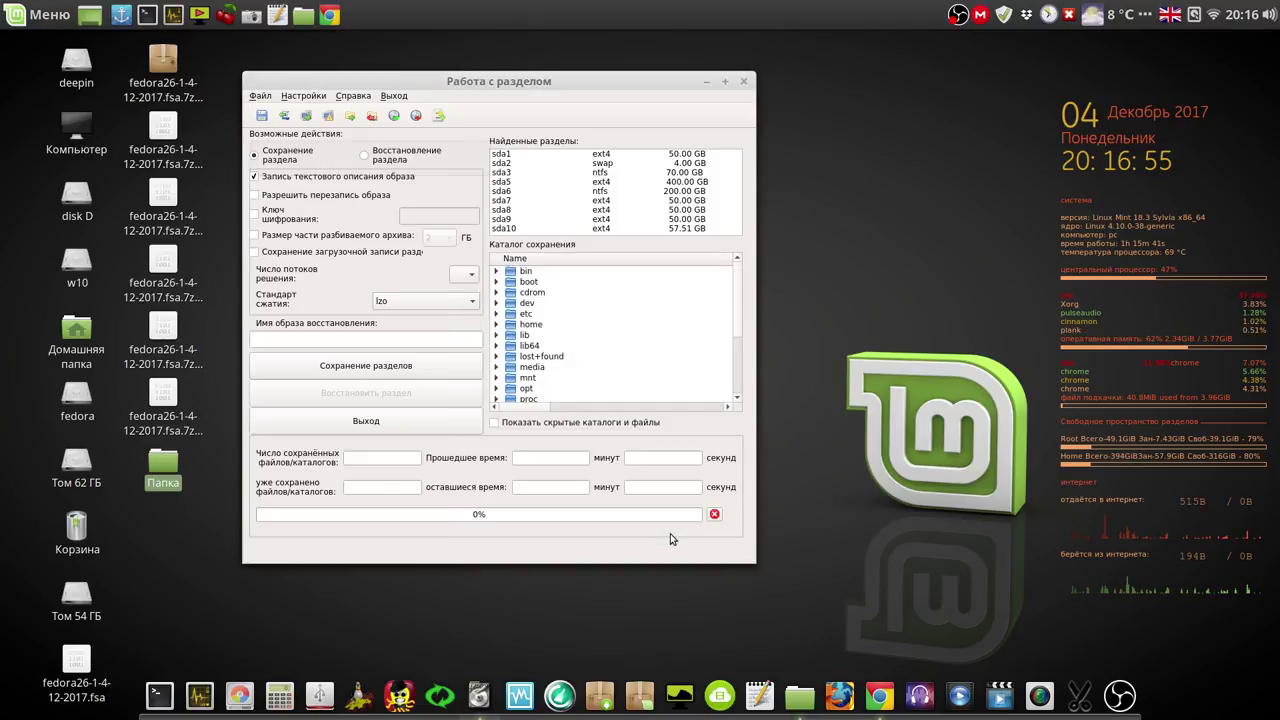
Step: Restart qt5-fsarchiver with the administrator password to apply the English interface
left_click(743, 81)
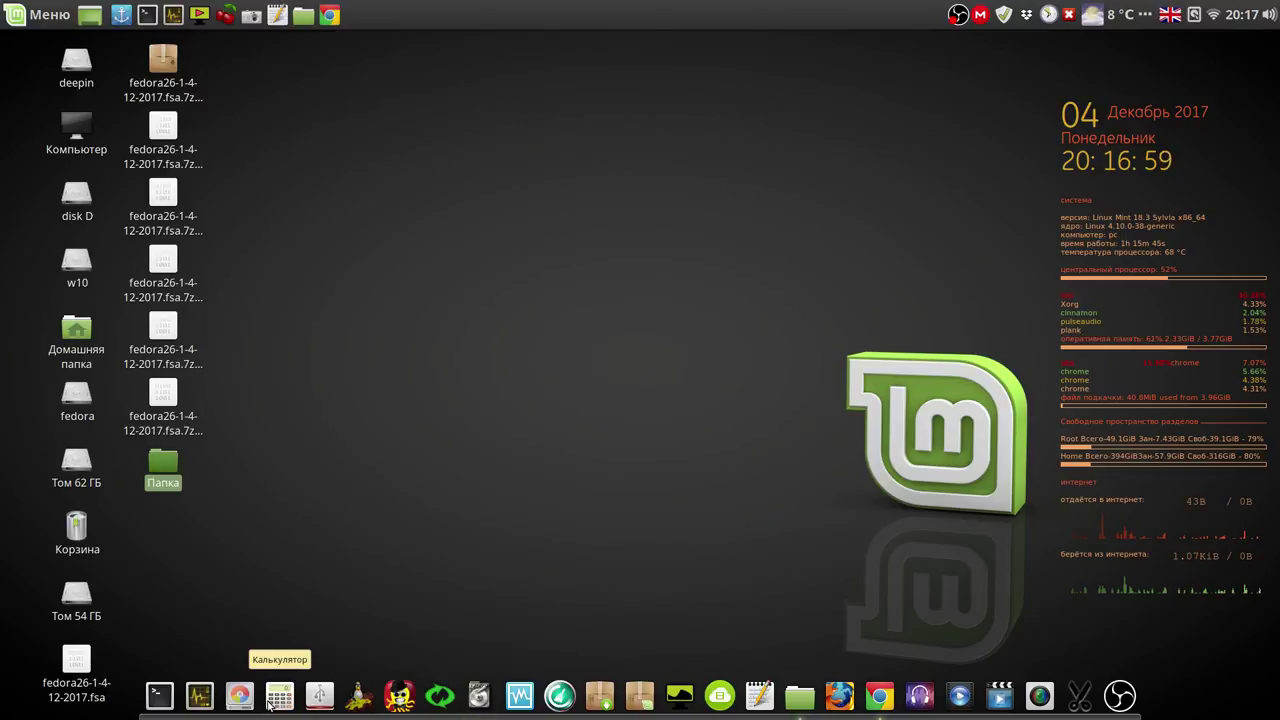
left_click(481, 697)
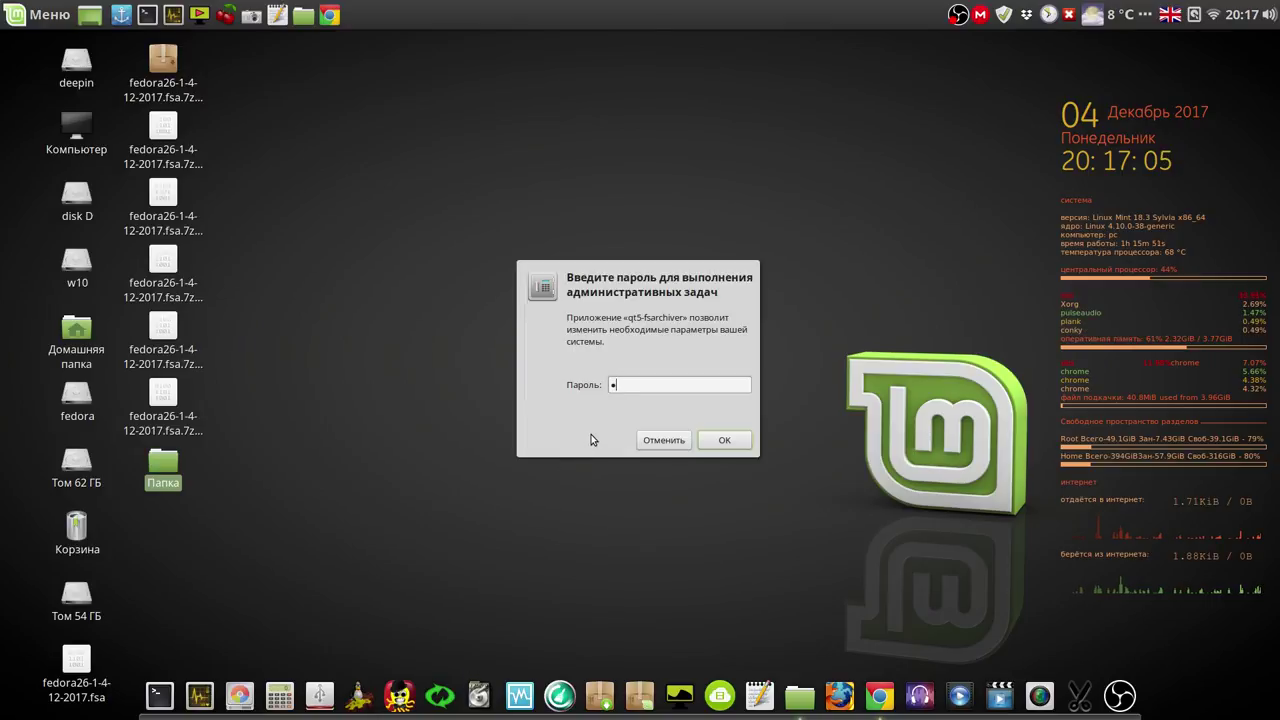
key("Return")
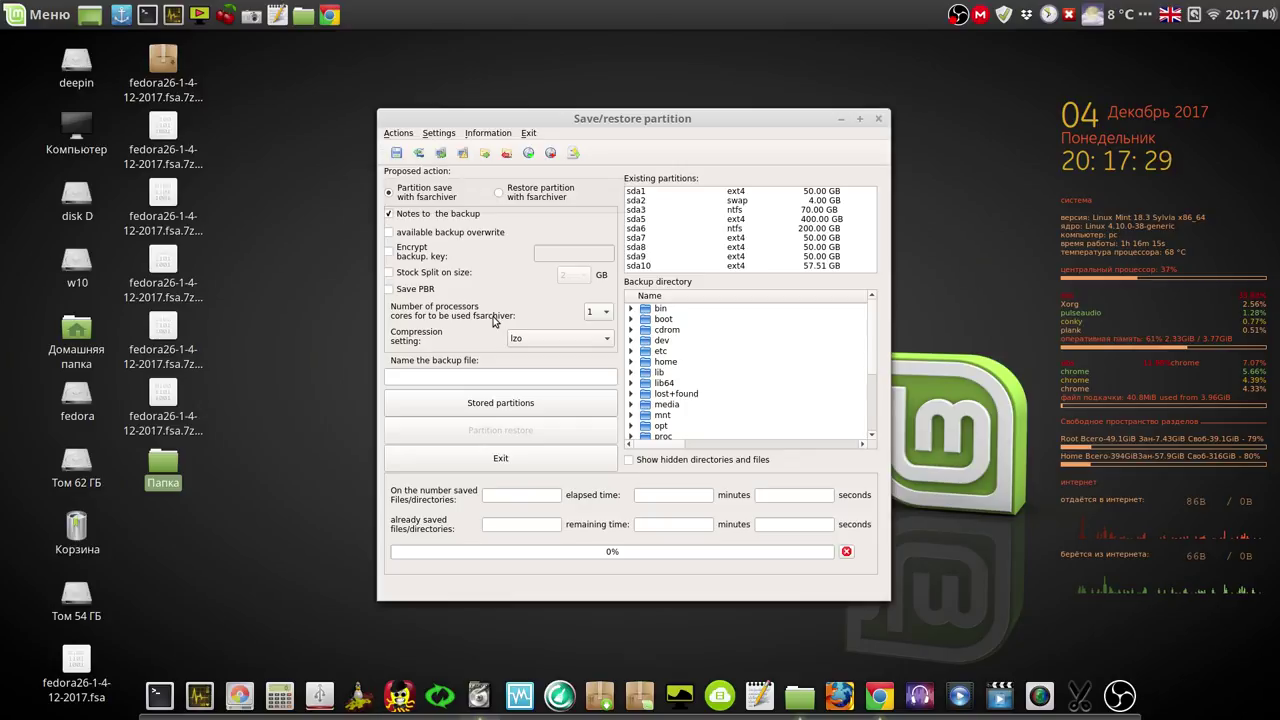
Step: Set the number of processor cores to 4 and the compression to gzip standard for the partition backup
left_click(604, 313)
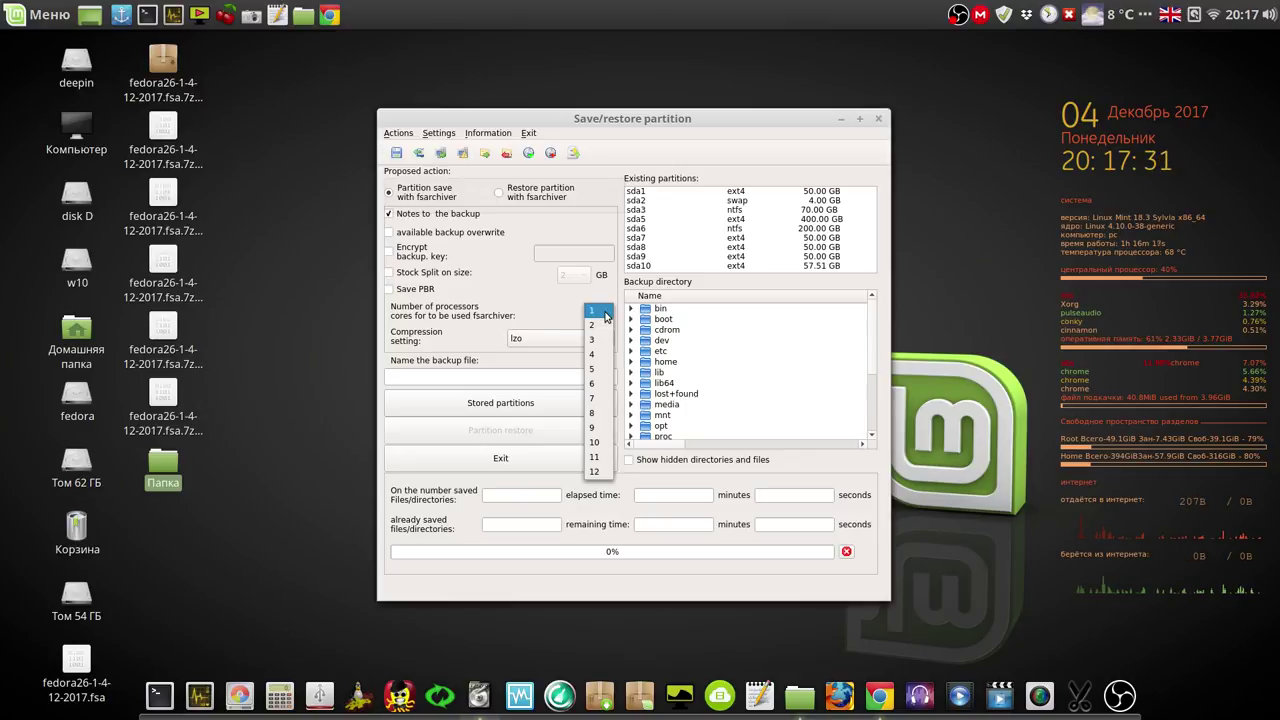
left_click(603, 355)
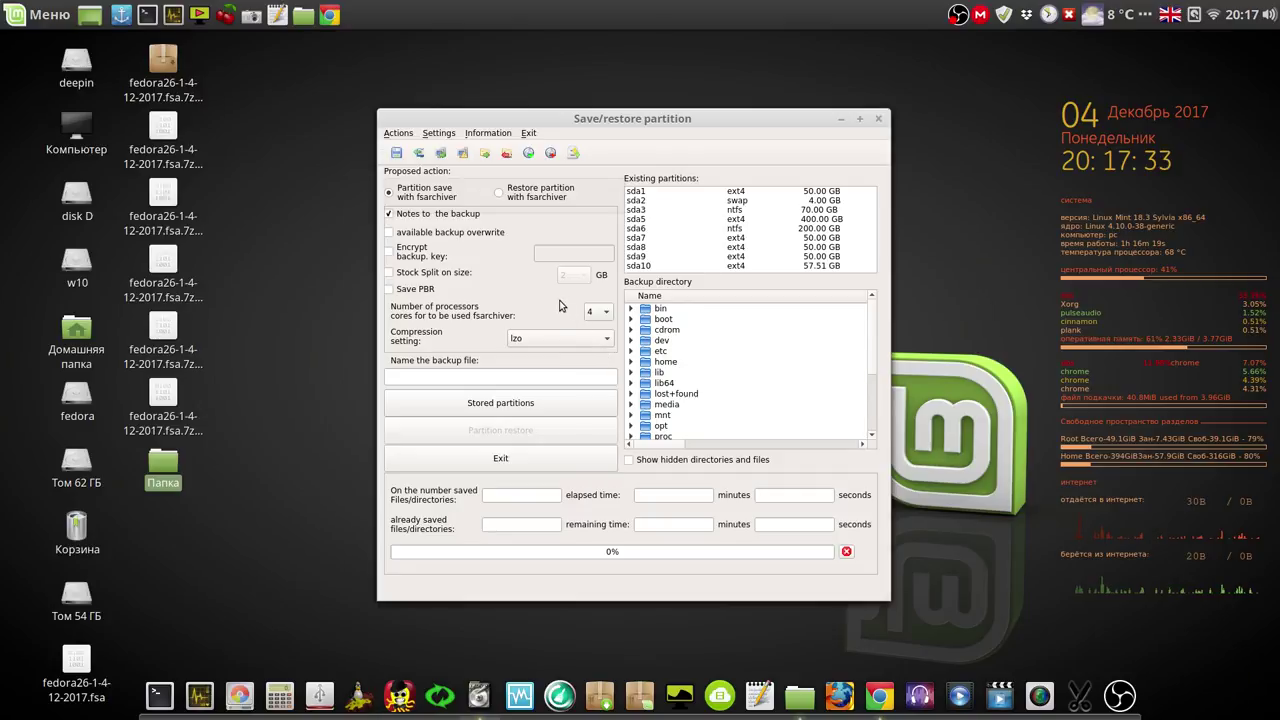
left_click(605, 342)
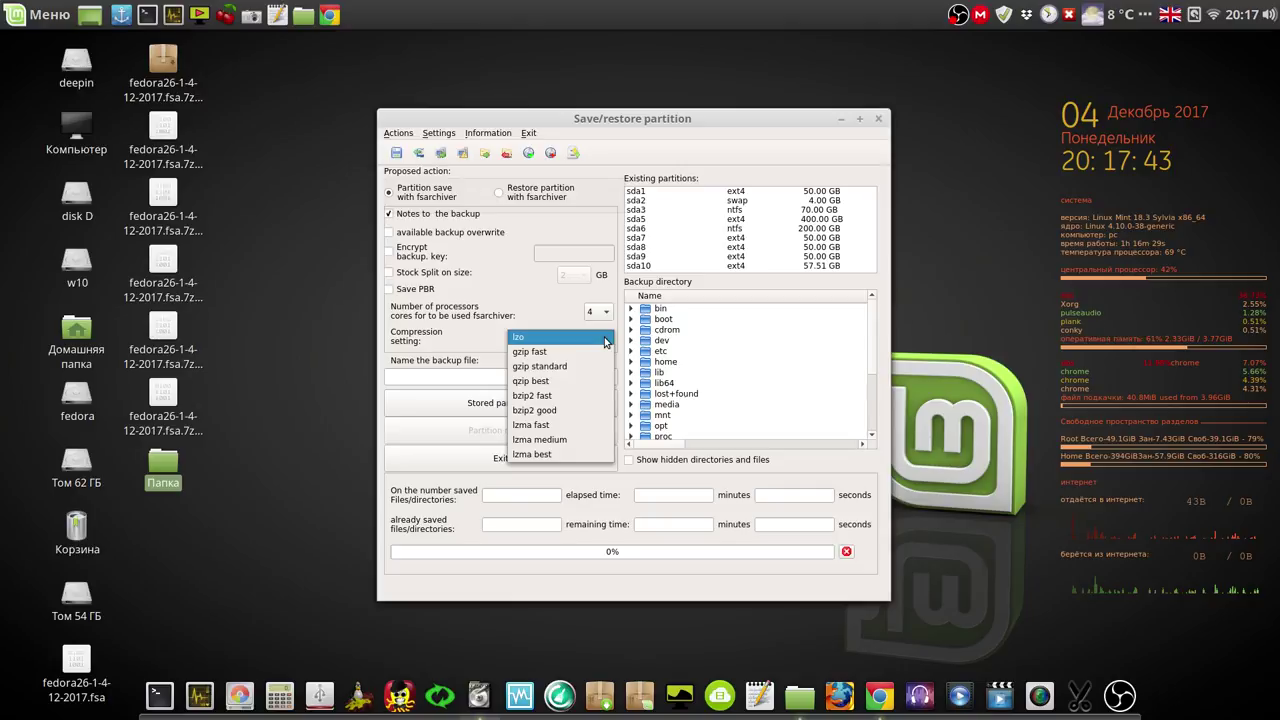
left_click(595, 366)
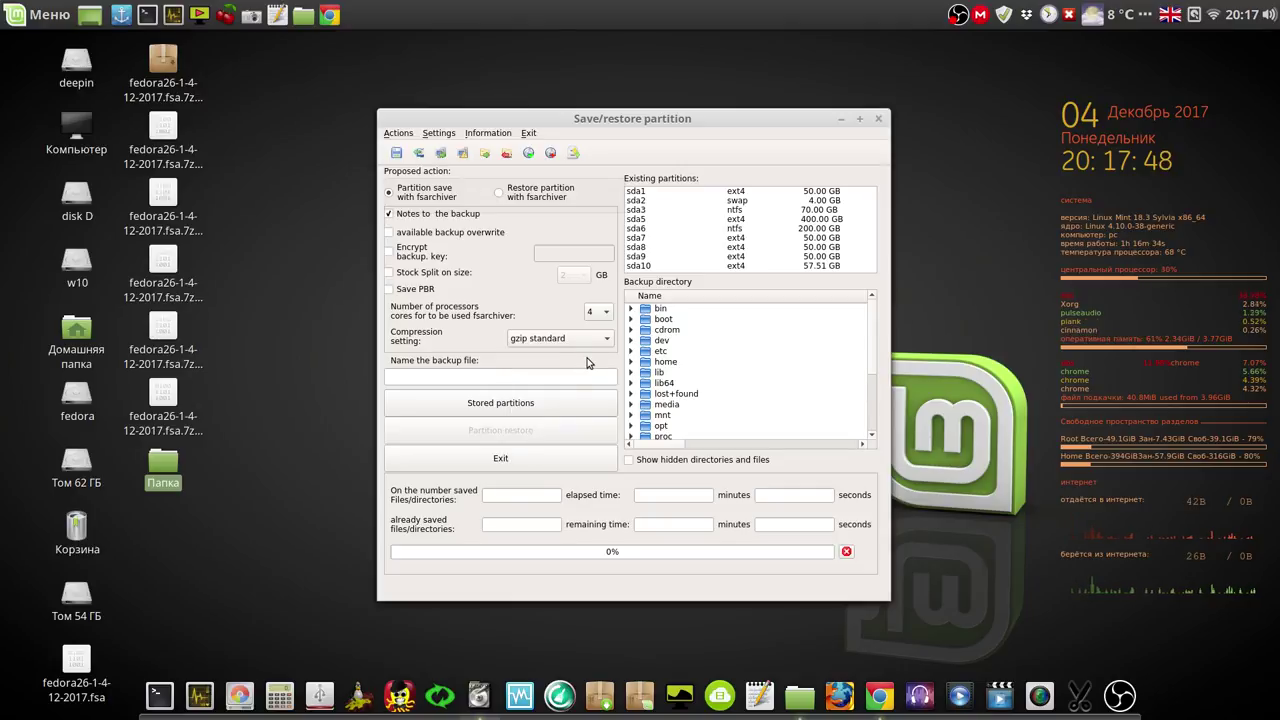
Step: Set the language to Russian in the basic settings, save them, acknowledge the note and leave the dialog
left_click(442, 135)
left_click(447, 148)
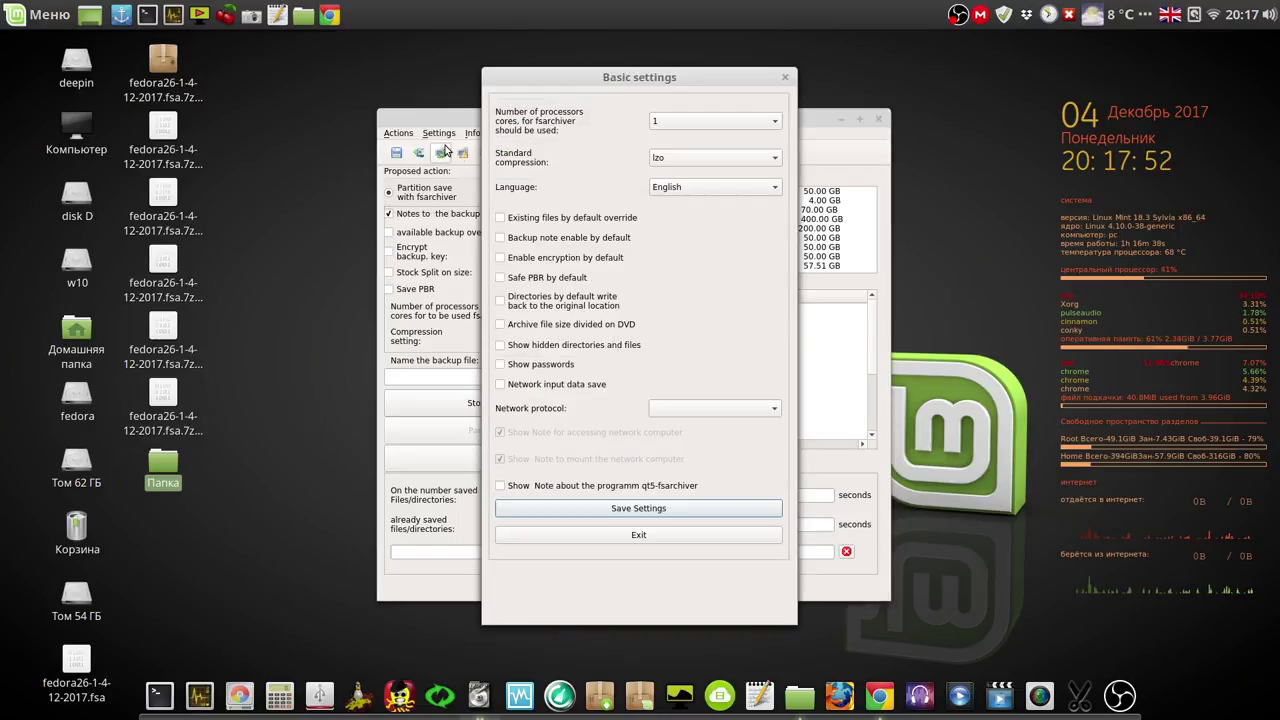
left_click(770, 190)
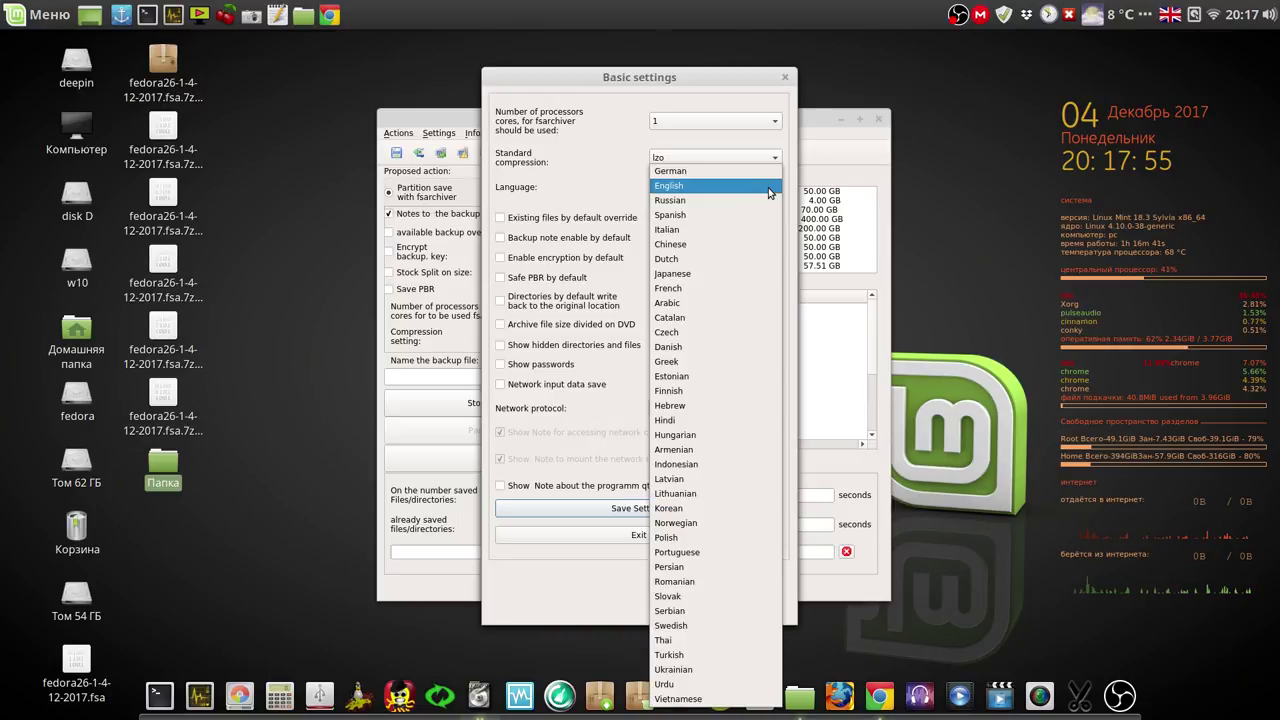
left_click(752, 198)
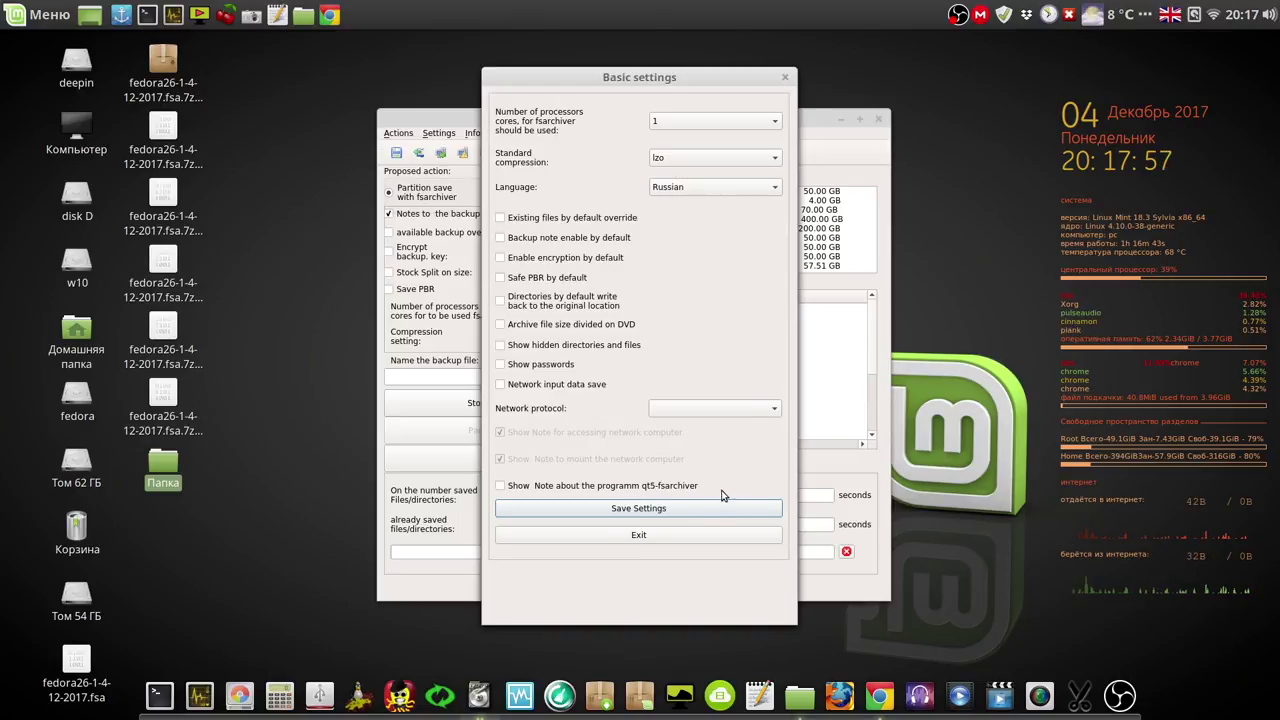
left_click(680, 512)
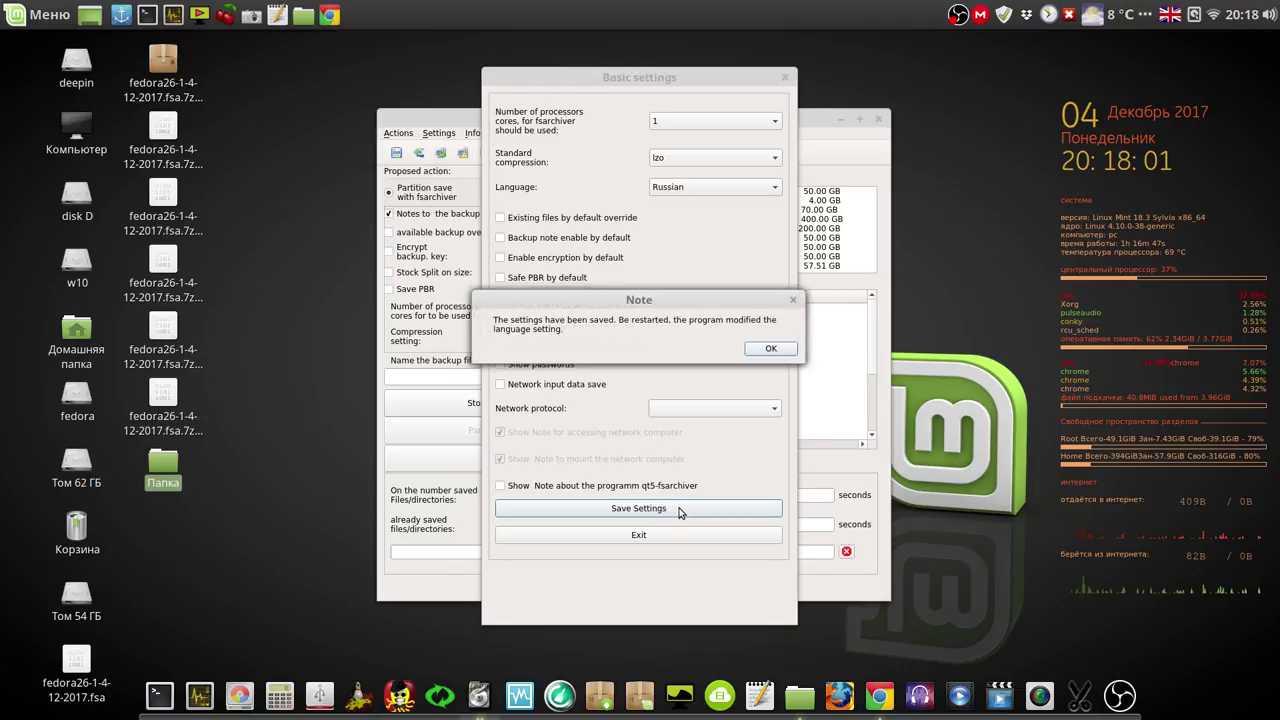
left_click(779, 356)
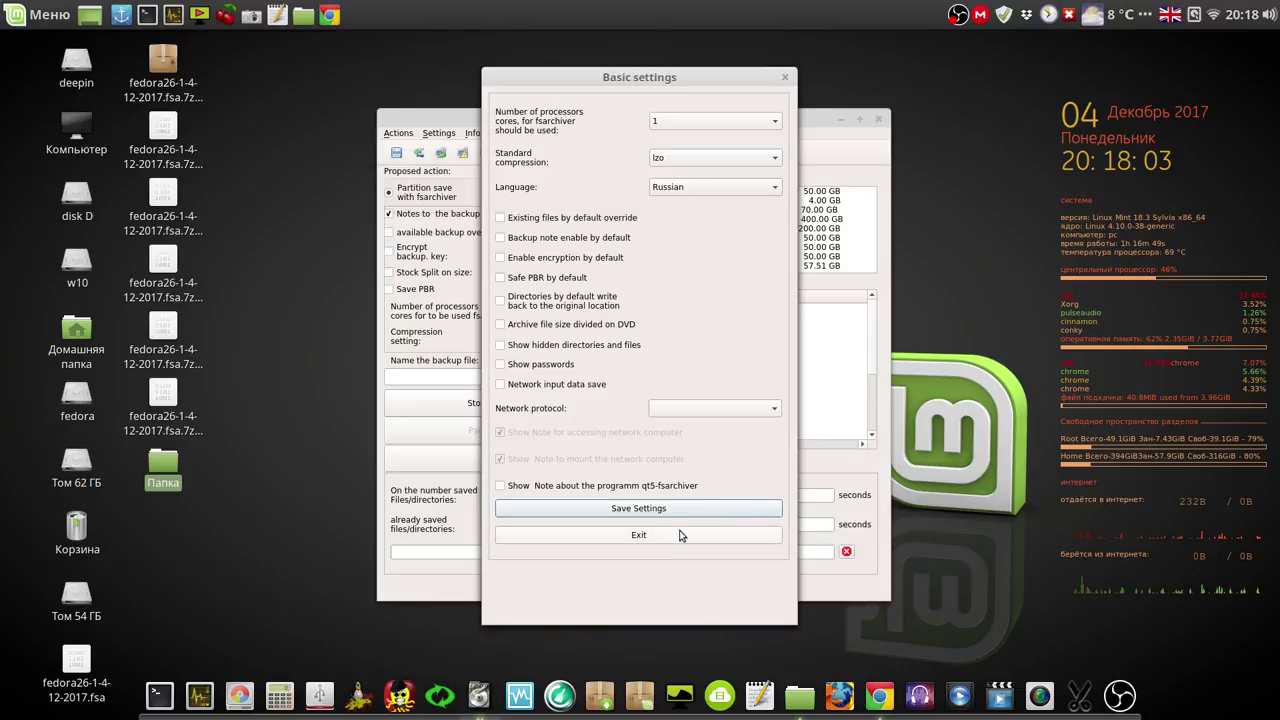
left_click(683, 534)
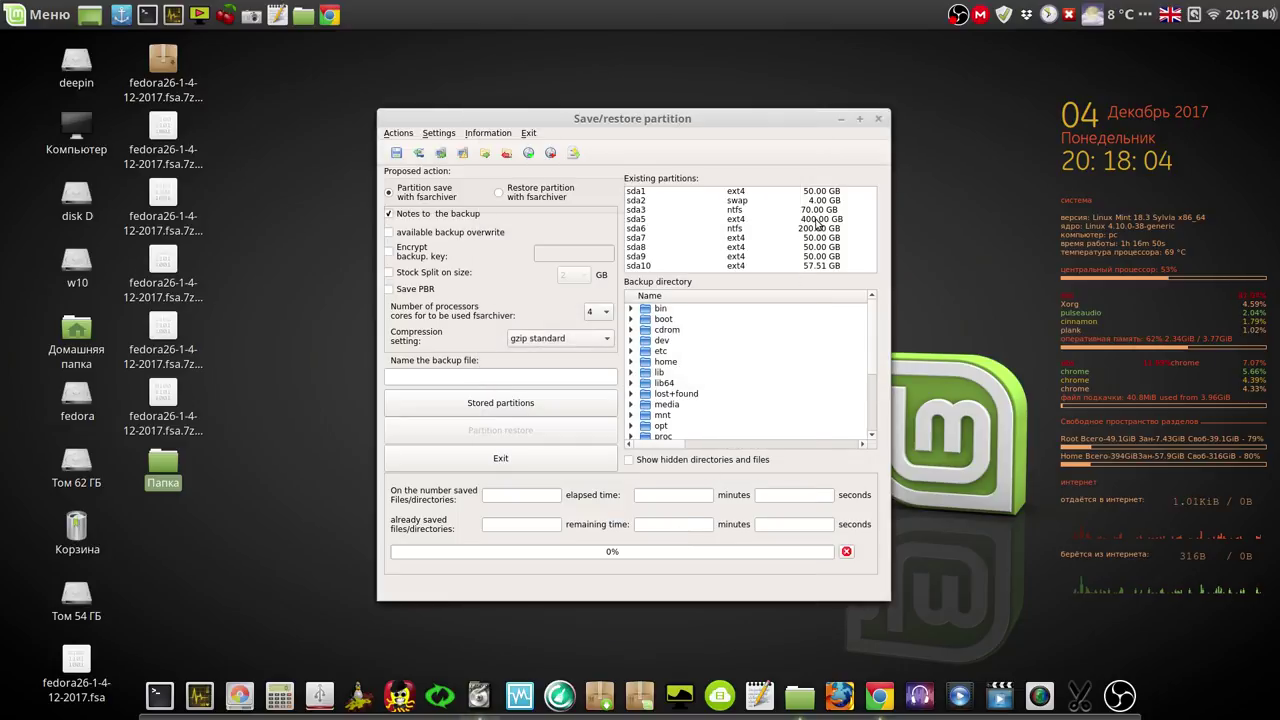
Step: Restart qt5-fsarchiver with the administrator password to apply the Russian interface and shift its window away from the desktop logo
left_click(878, 119)
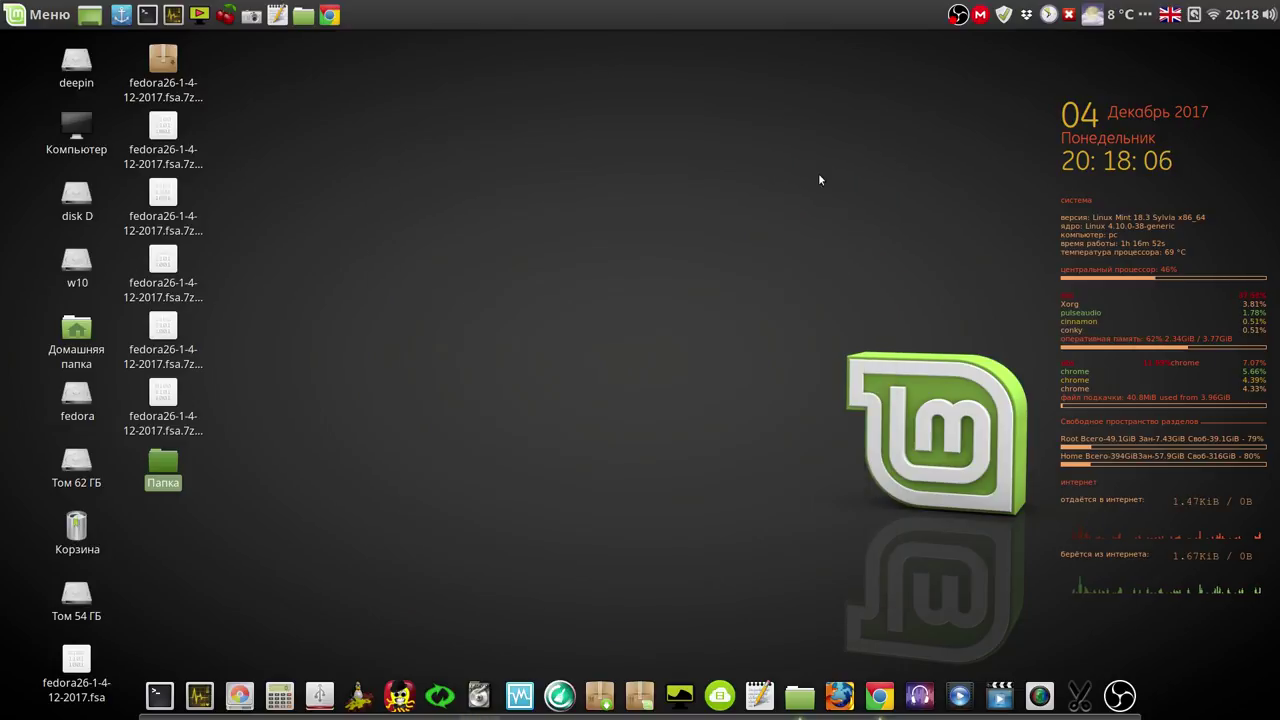
left_click(479, 697)
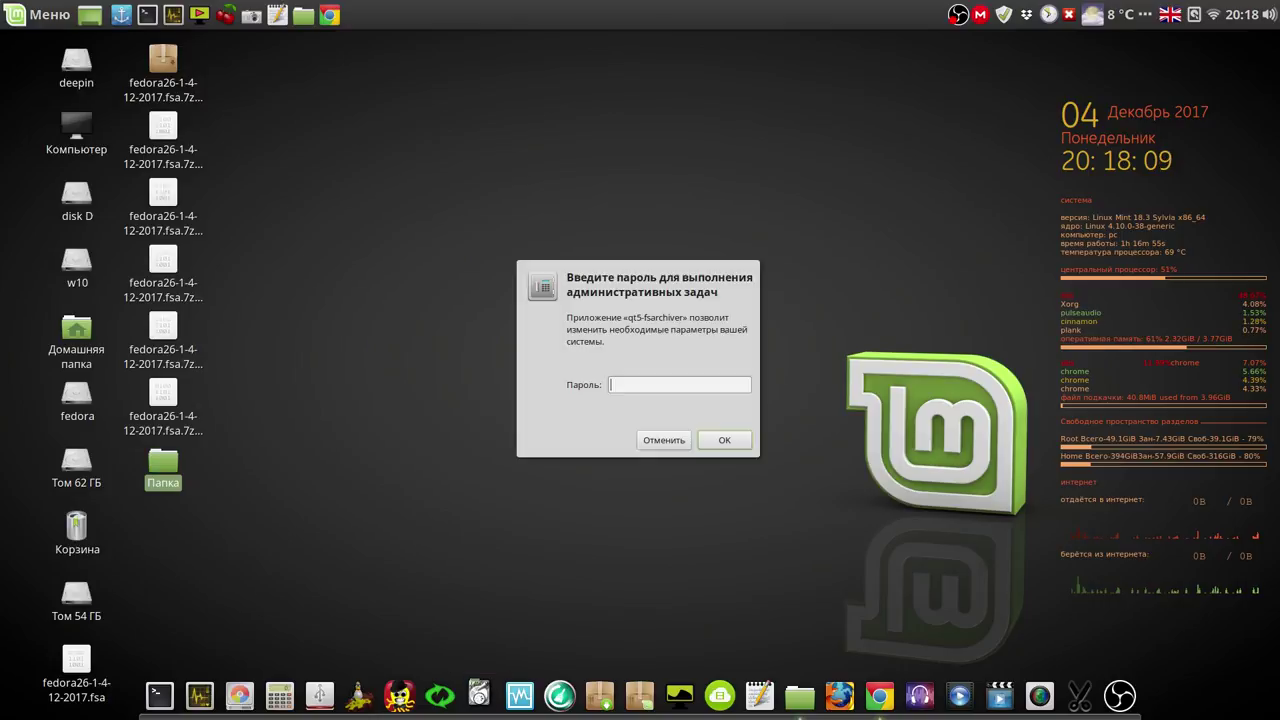
type("•")
key("Return")
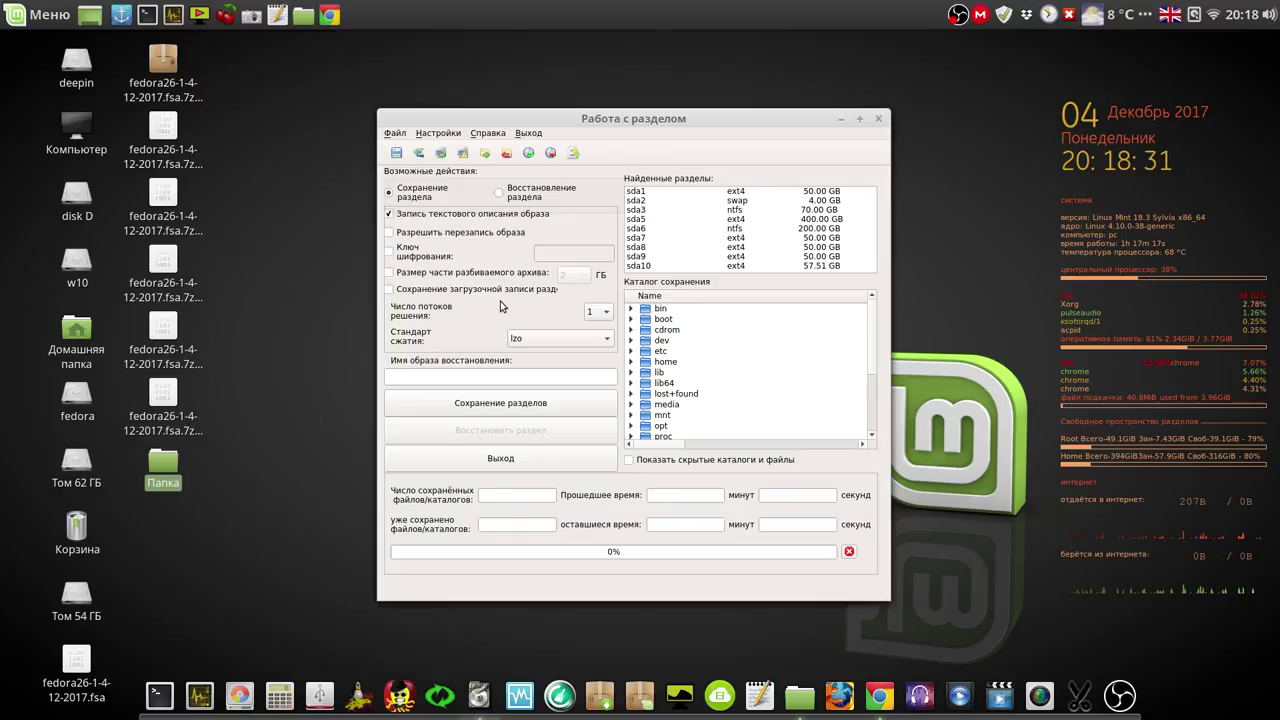
left_click_drag(788, 121, 716, 96)
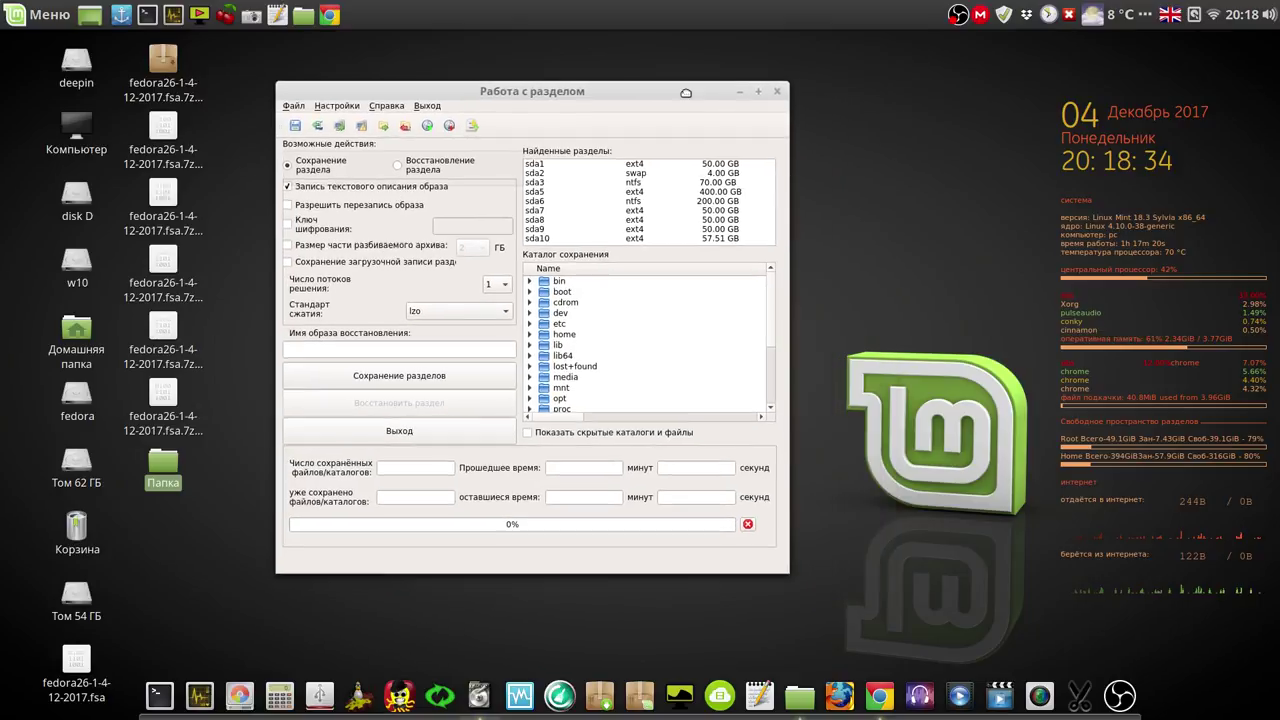
Step: Close the qt5-fsarchiver window
left_click(779, 92)
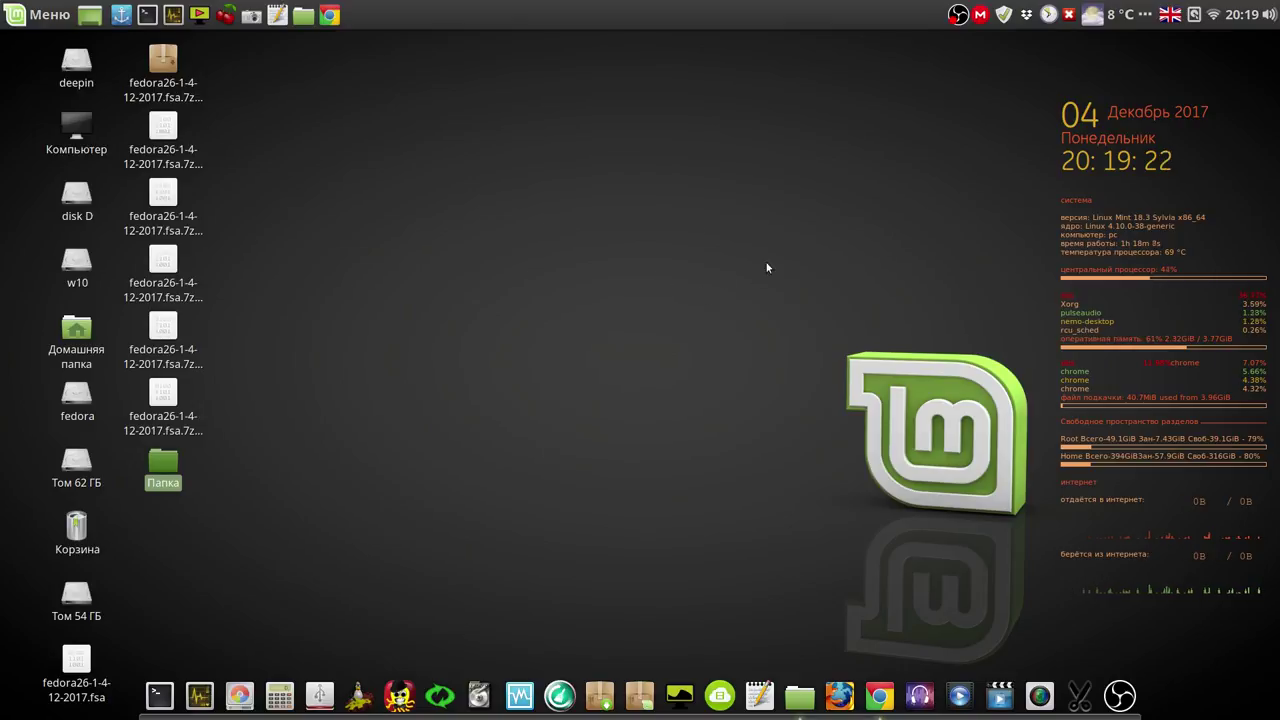
right_click(957, 16)
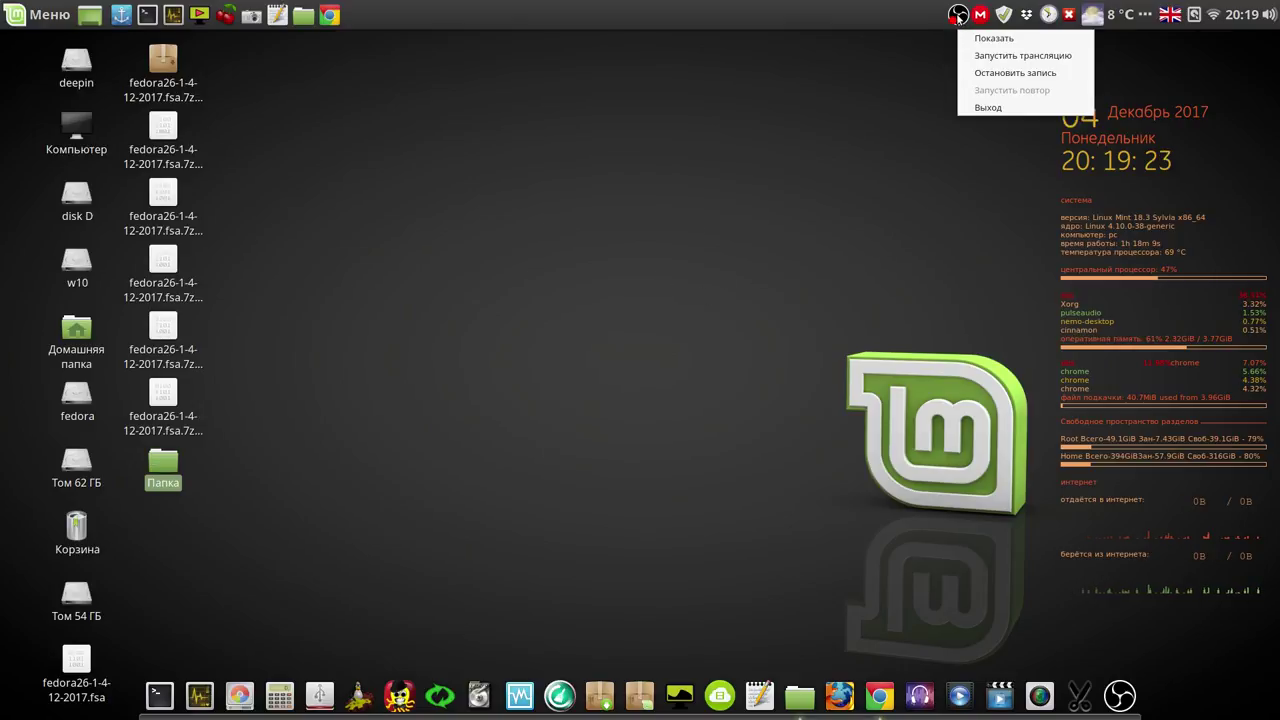